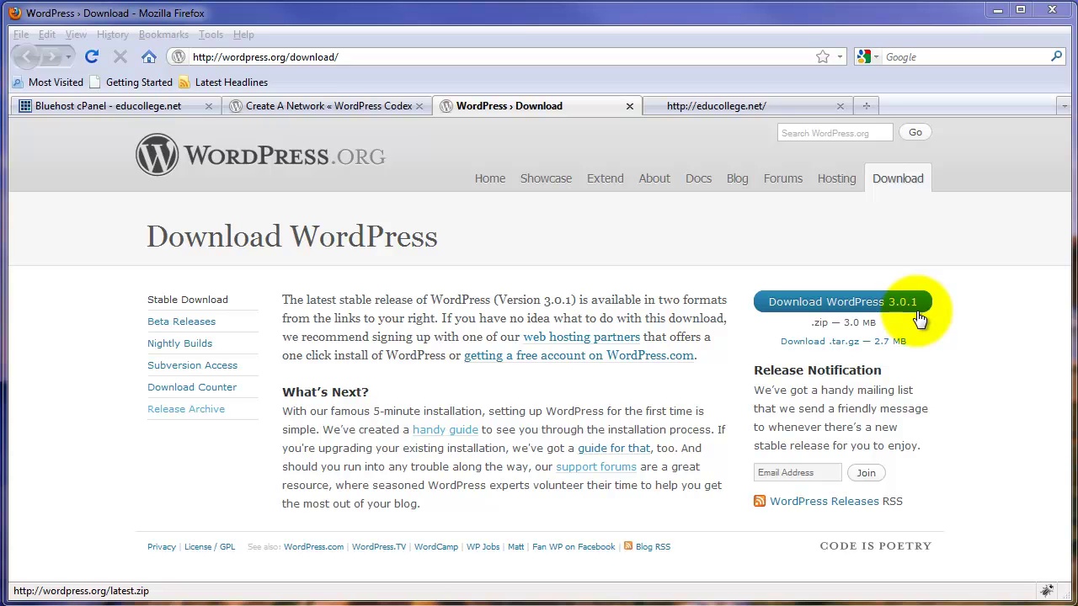
Download WordPress 3.0.1 as a zip from the WordPress.org download page
left_click(717, 103)
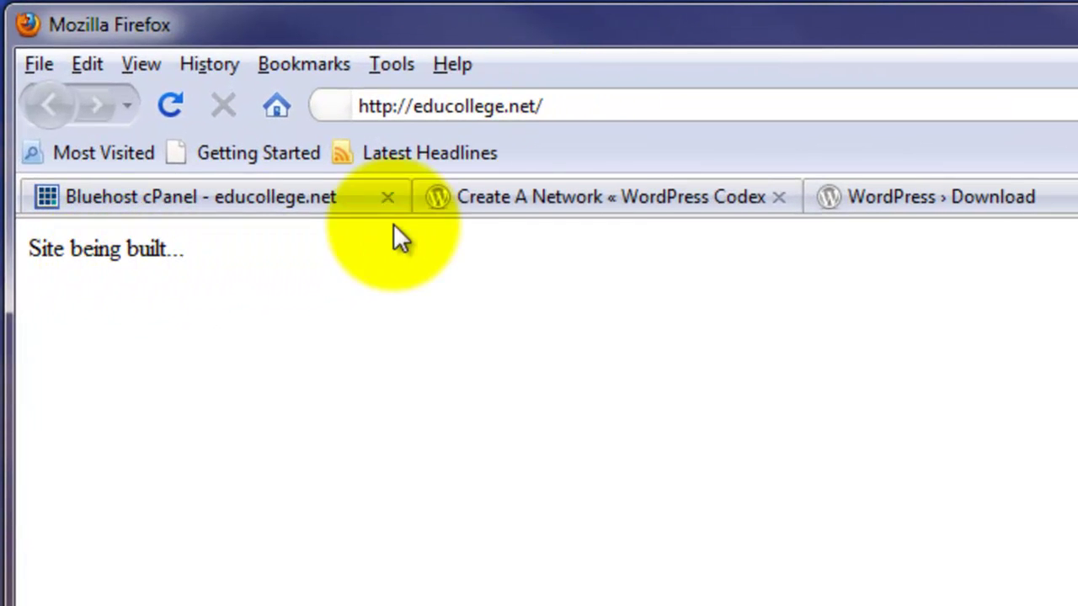
left_click(1000, 196)
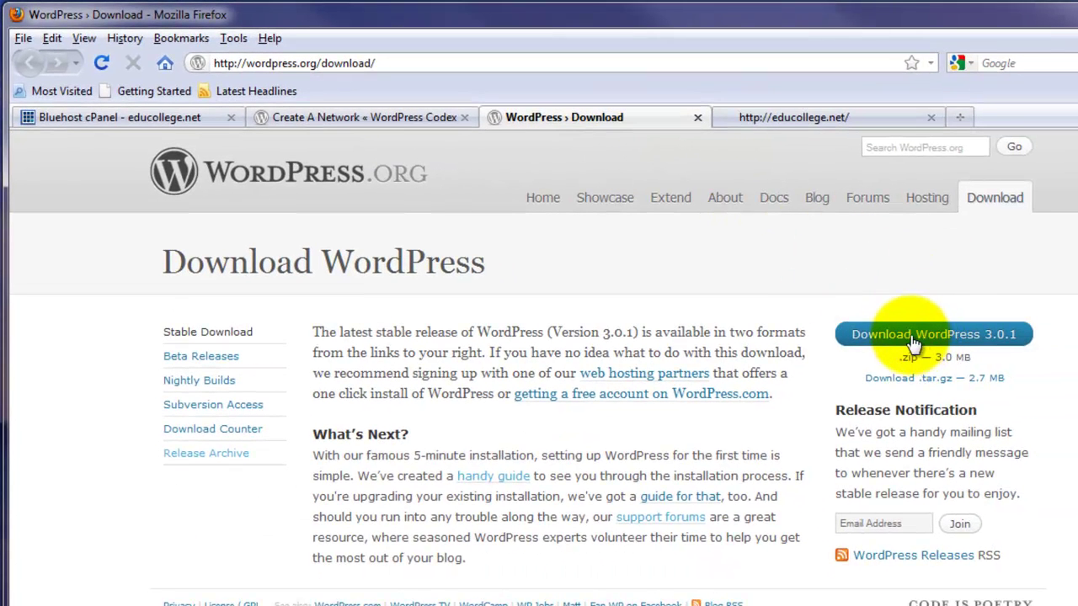
left_click(922, 341)
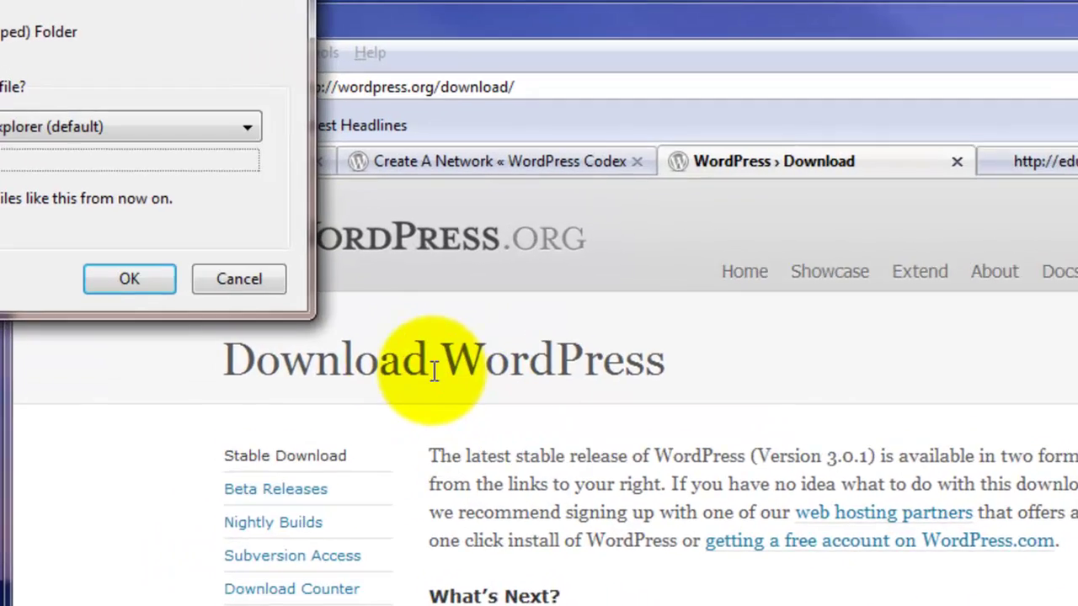
Read the Codex Create A Network requirements, then return to the Bluehost cPanel tab
left_click(411, 128)
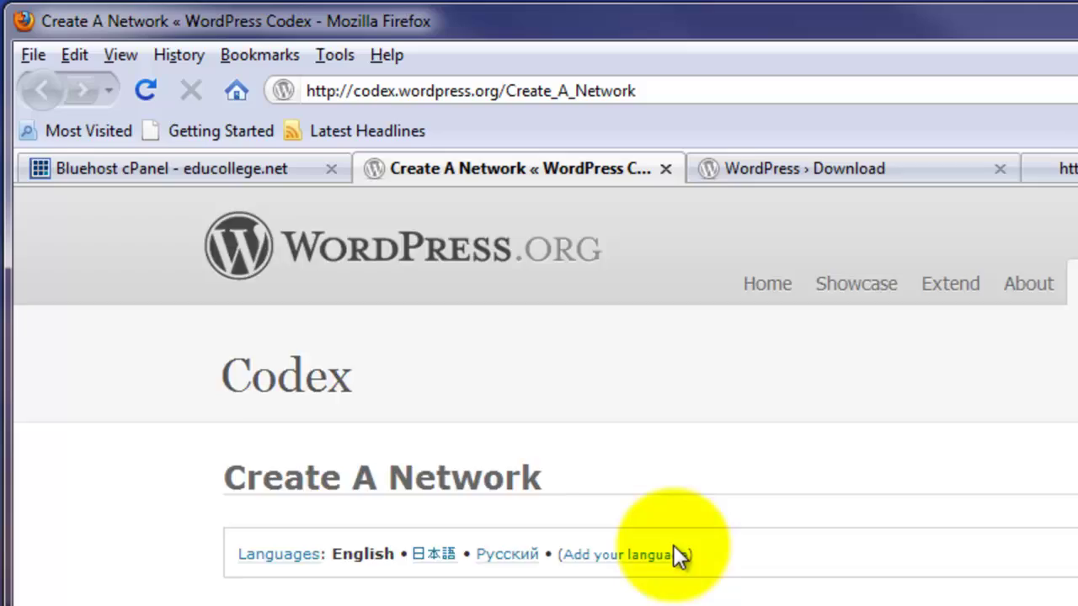
scroll(681, 558, "down", 5)
scroll(680, 557, "up", 4)
scroll(677, 551, "down", 10)
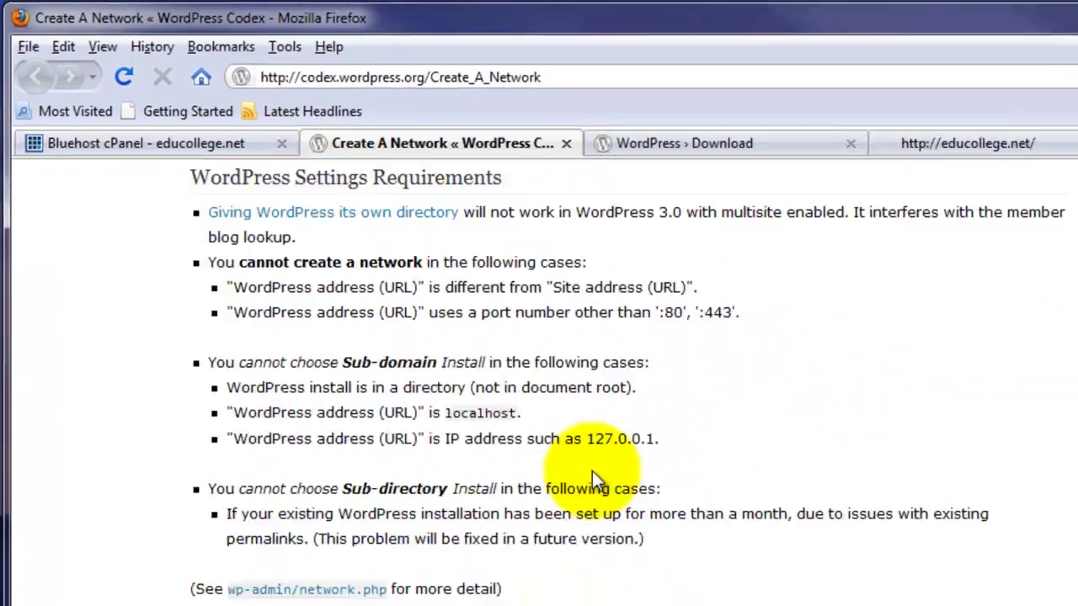
scroll(592, 473, "up", 8)
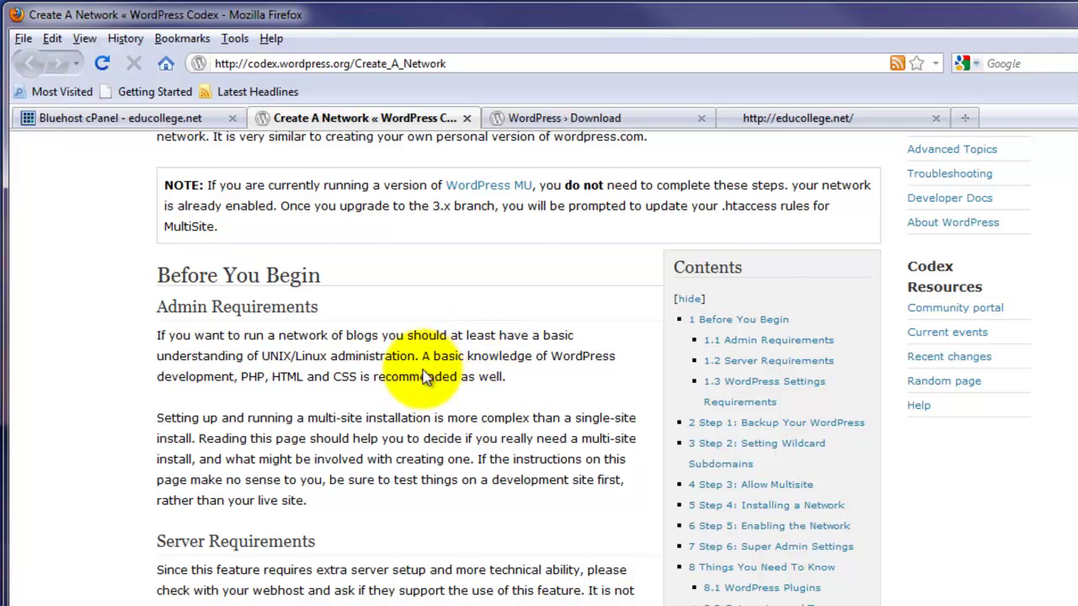
scroll(434, 371, "down", 6)
scroll(479, 362, "down", 5)
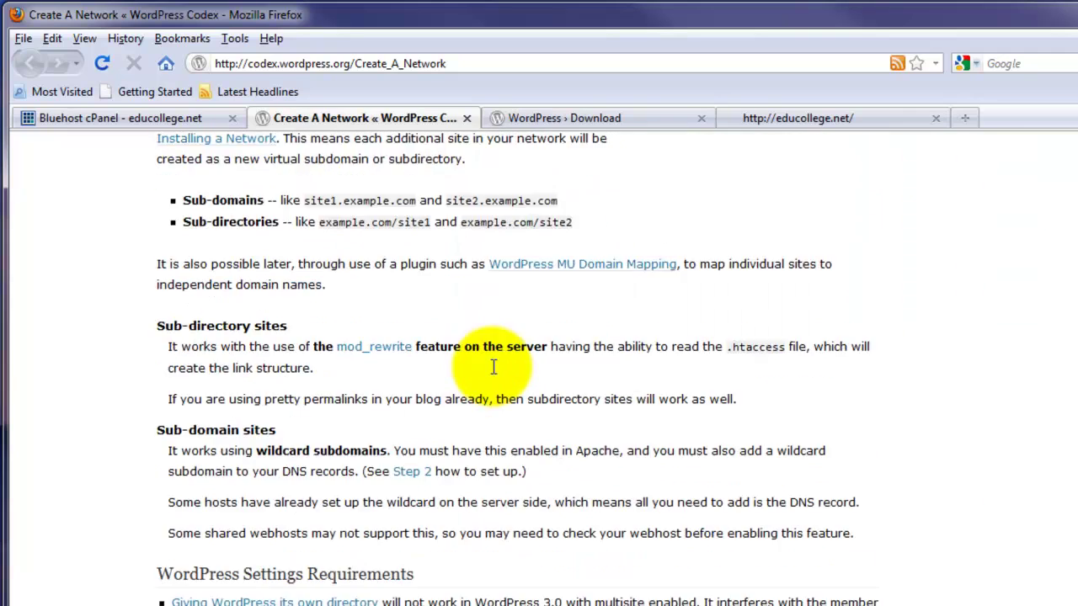
scroll(488, 378, "up", 15)
scroll(484, 371, "down", 10)
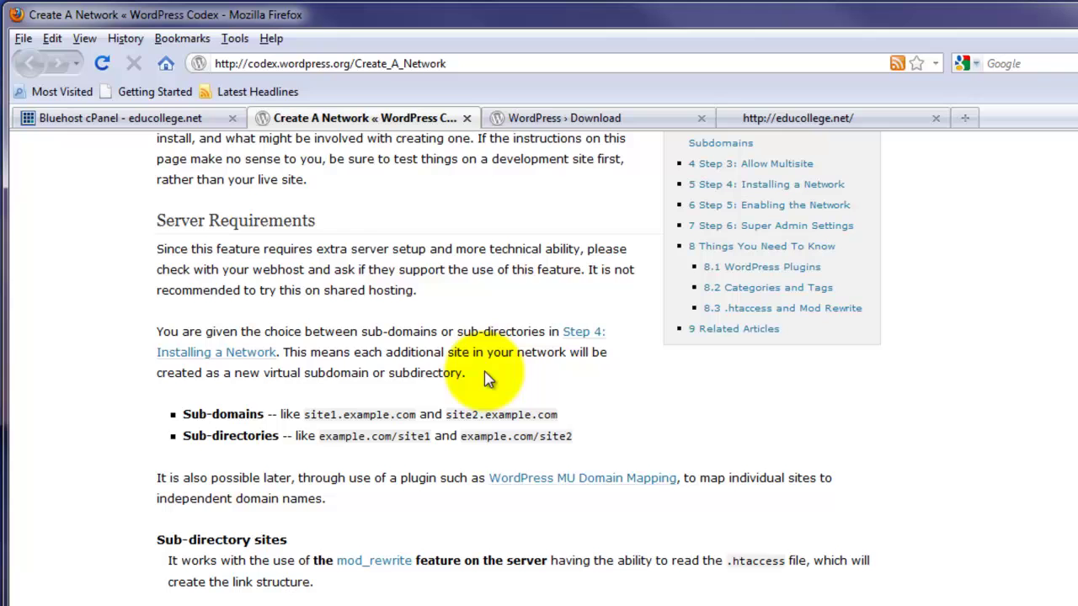
scroll(490, 379, "down", 7)
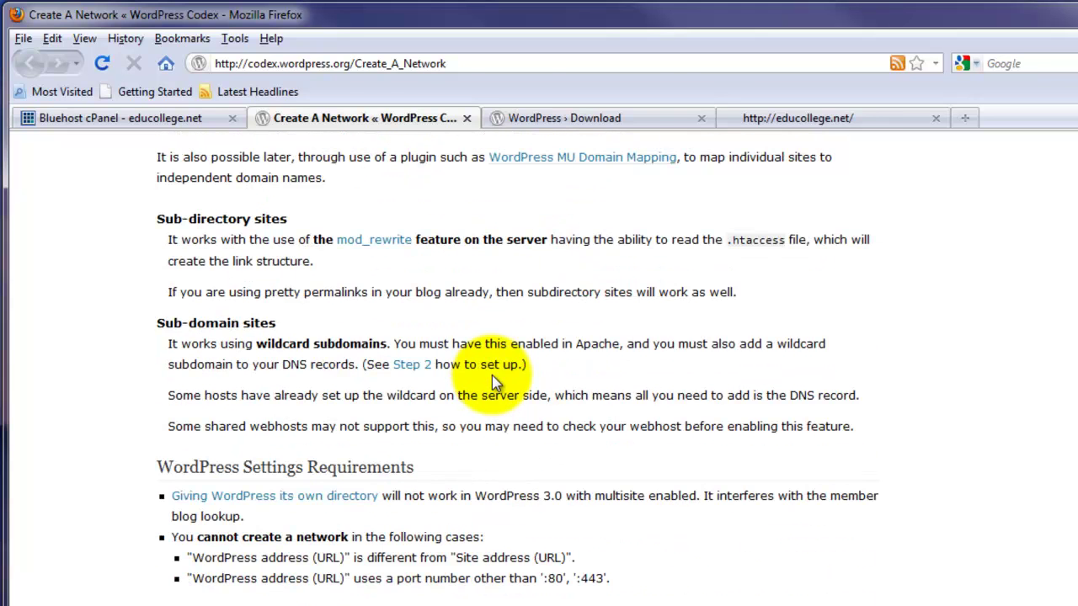
left_click(178, 118)
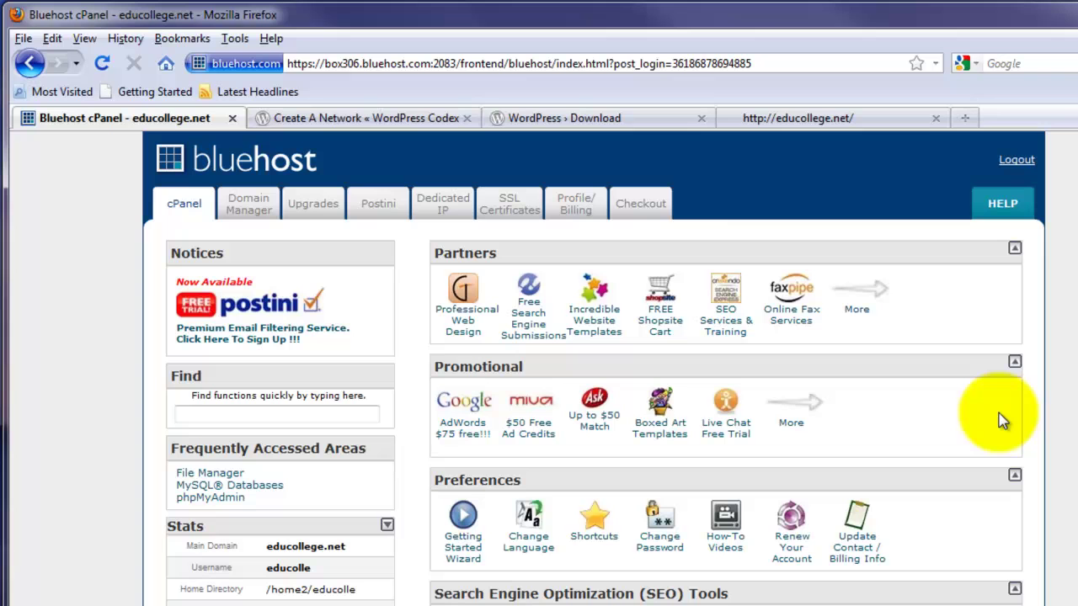
Open cPanel's File Manager on the home directory /home2/educolle in a new tab
scroll(1011, 391, "down", 2)
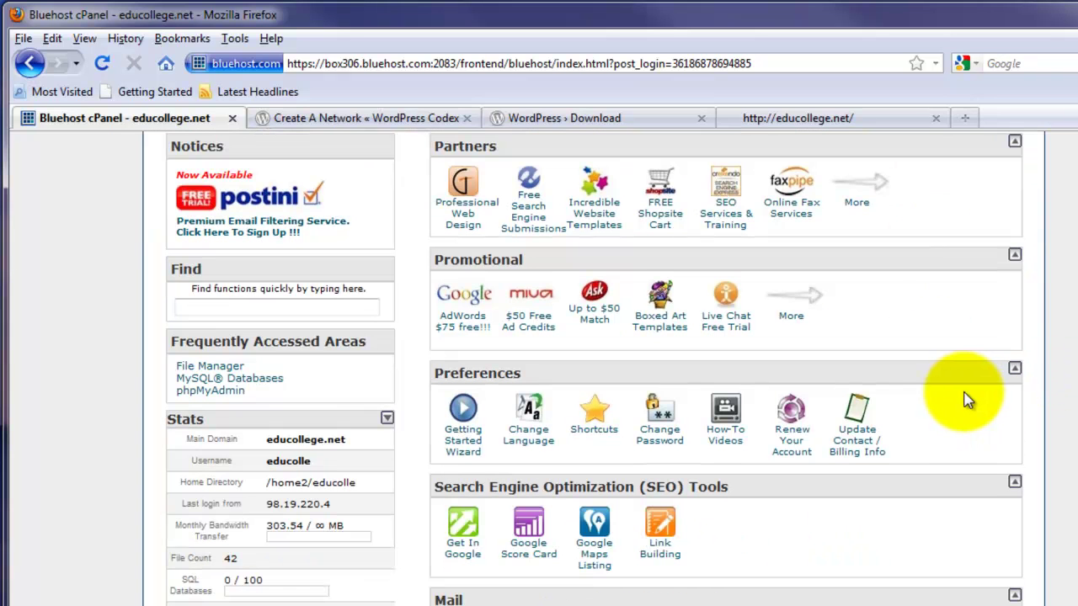
scroll(876, 433, "down", 4)
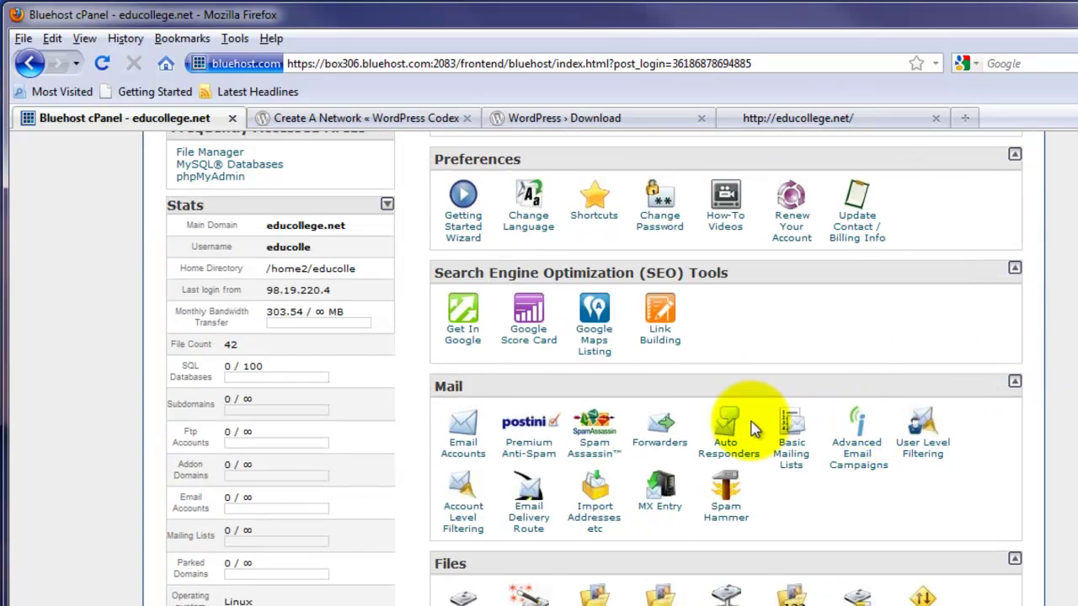
scroll(746, 433, "down", 2)
left_click(655, 505)
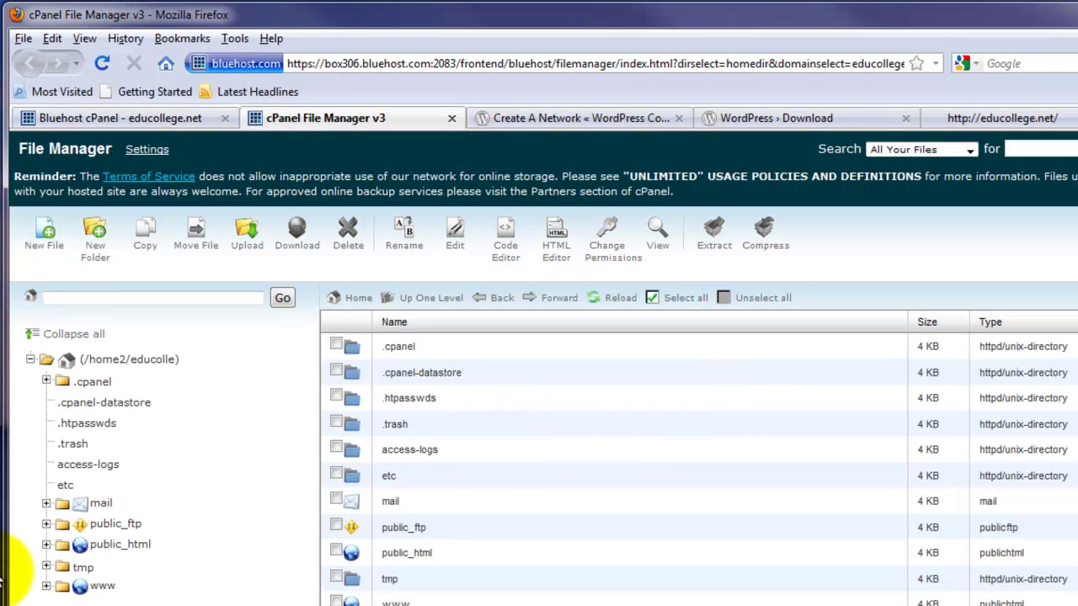
Show public_html's contents: cgi-bin, .htaccess, favicon.ico and index.html
left_click(84, 545)
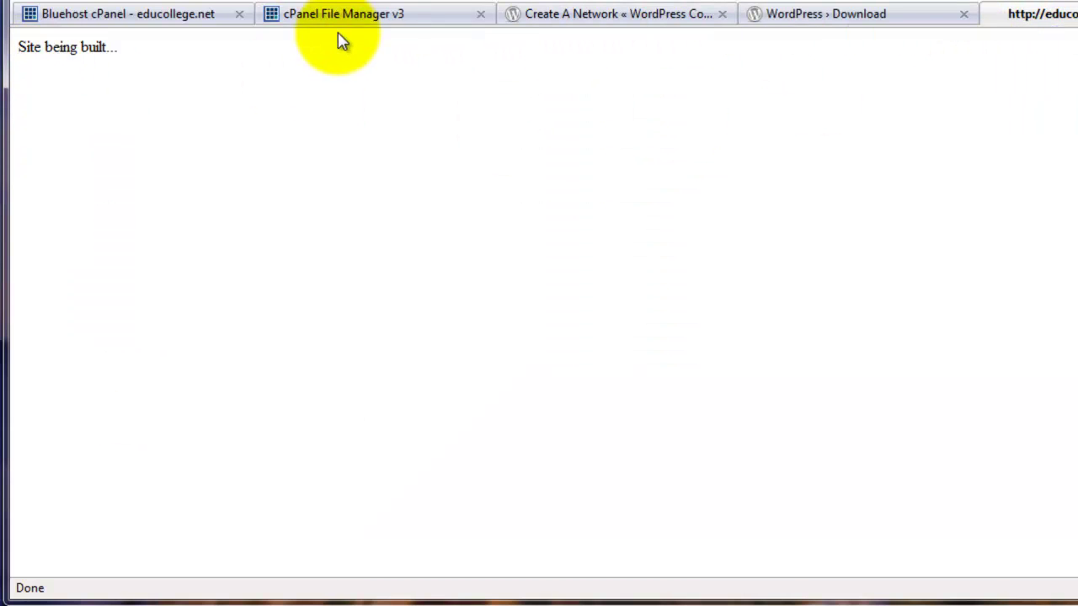
left_click(311, 17)
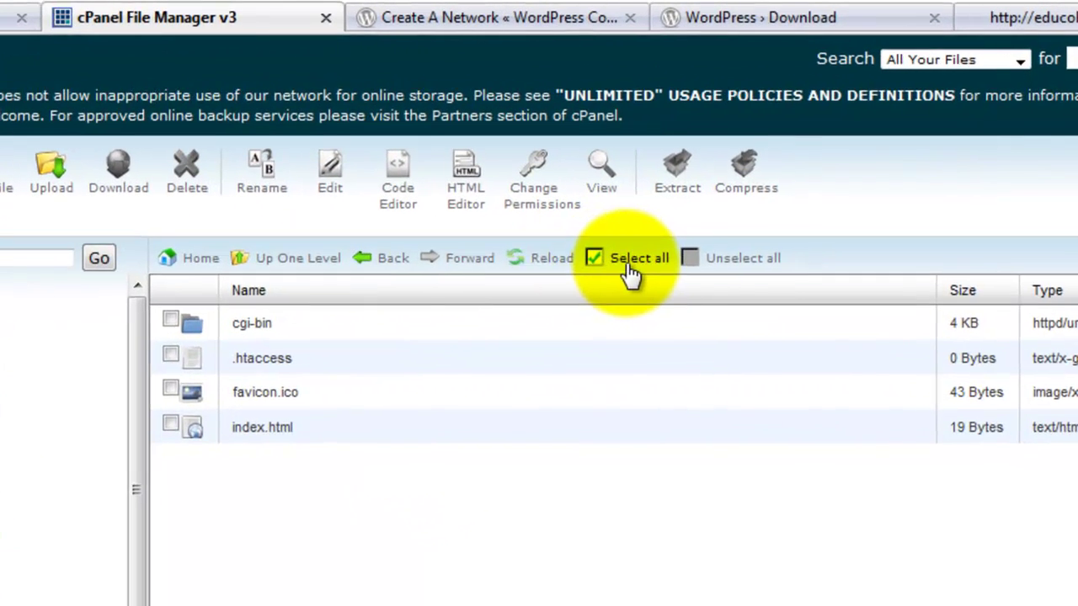
Compress all four public_html items into a tar archive named cgi-bin.tar
left_click(631, 261)
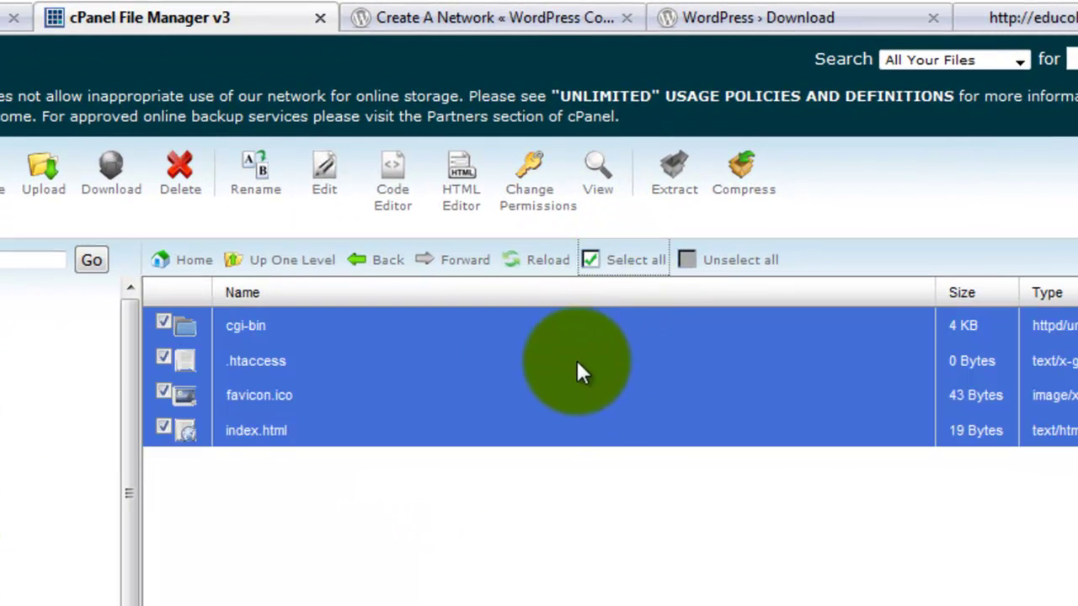
left_click(745, 191)
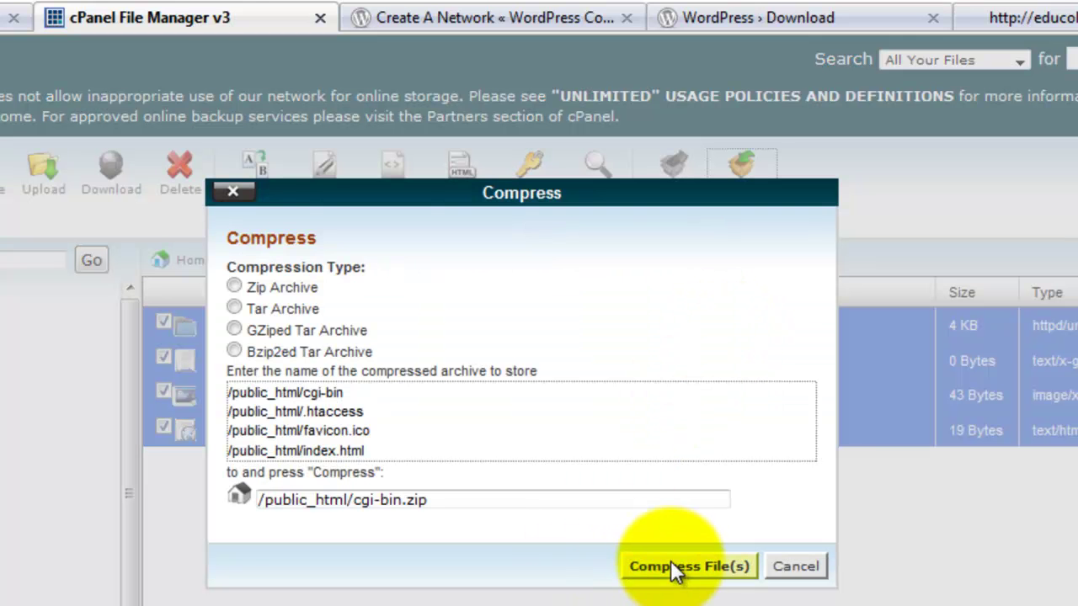
left_click(235, 308)
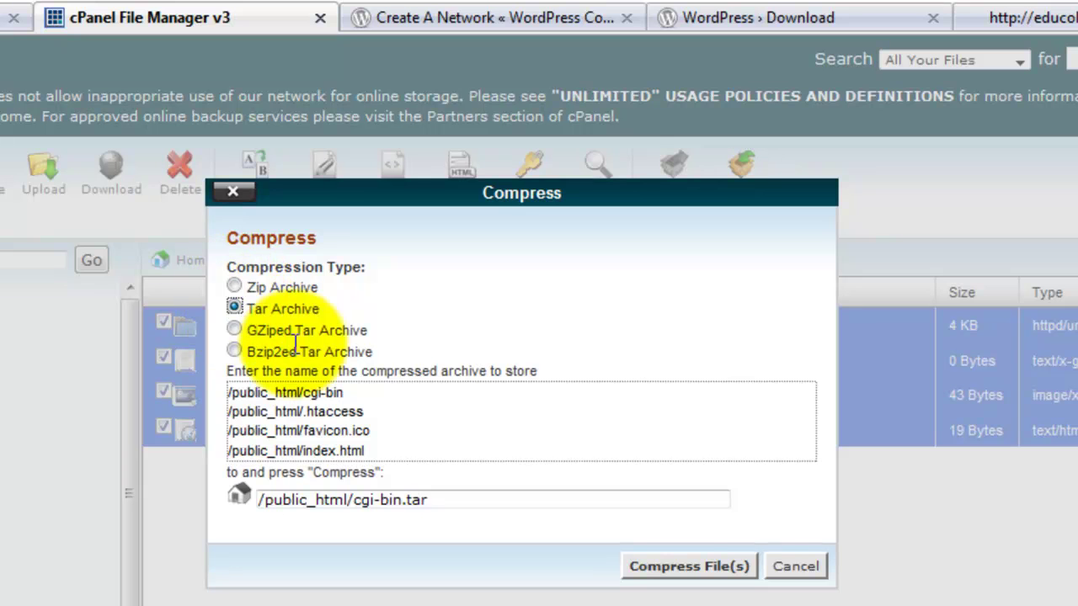
left_click(638, 567)
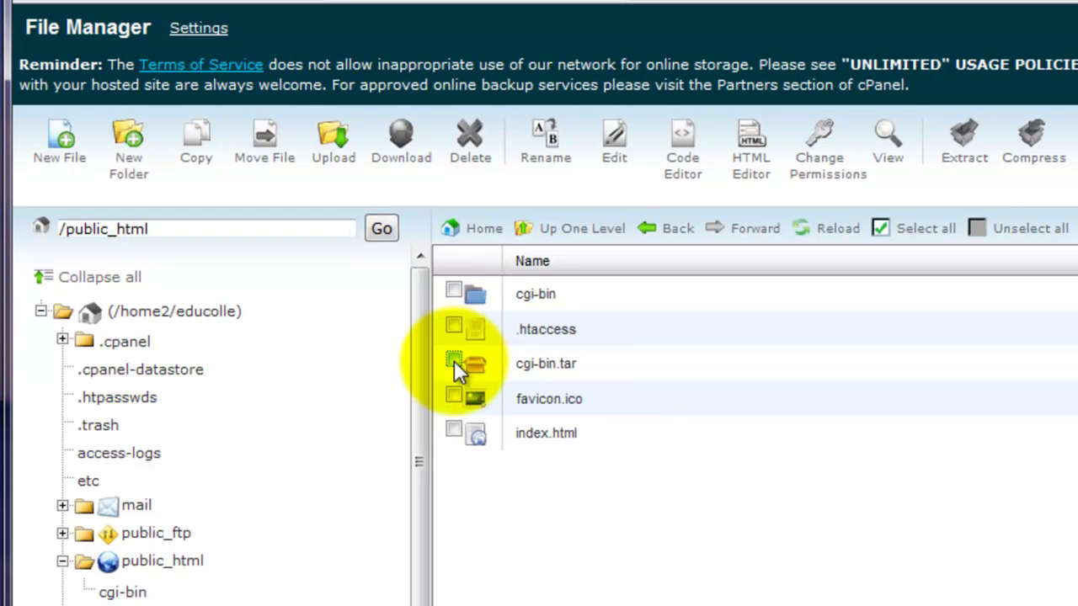
Delete the cgi-bin.tar backup archive from public_html
left_click(453, 361)
left_click(469, 144)
left_click(990, 432)
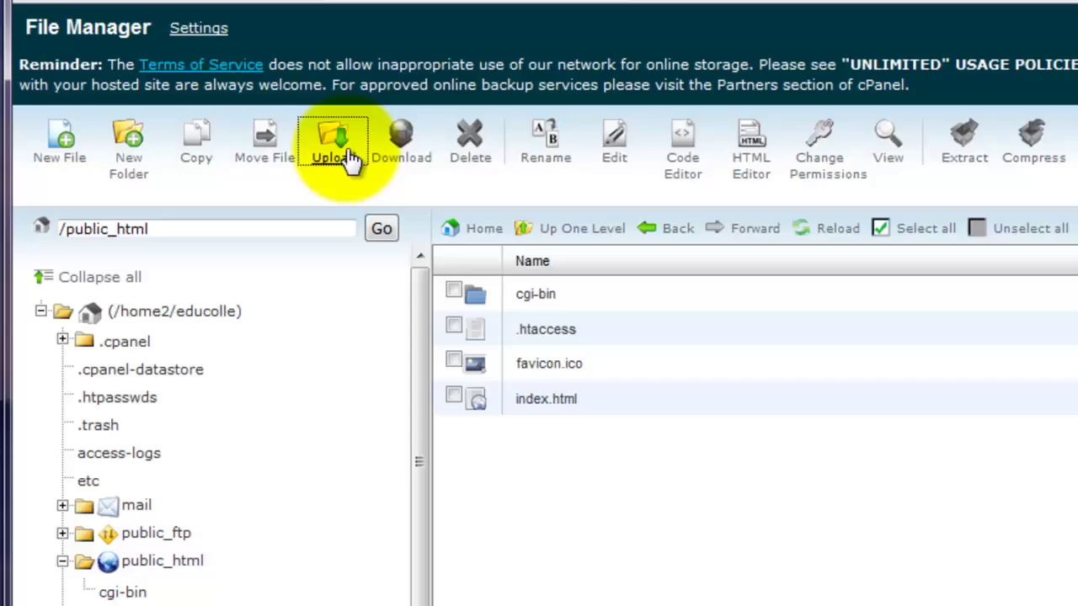
Upload wordpress-3.0.1.zip into public_html and select it for extraction
left_click(345, 154)
left_click(370, 221)
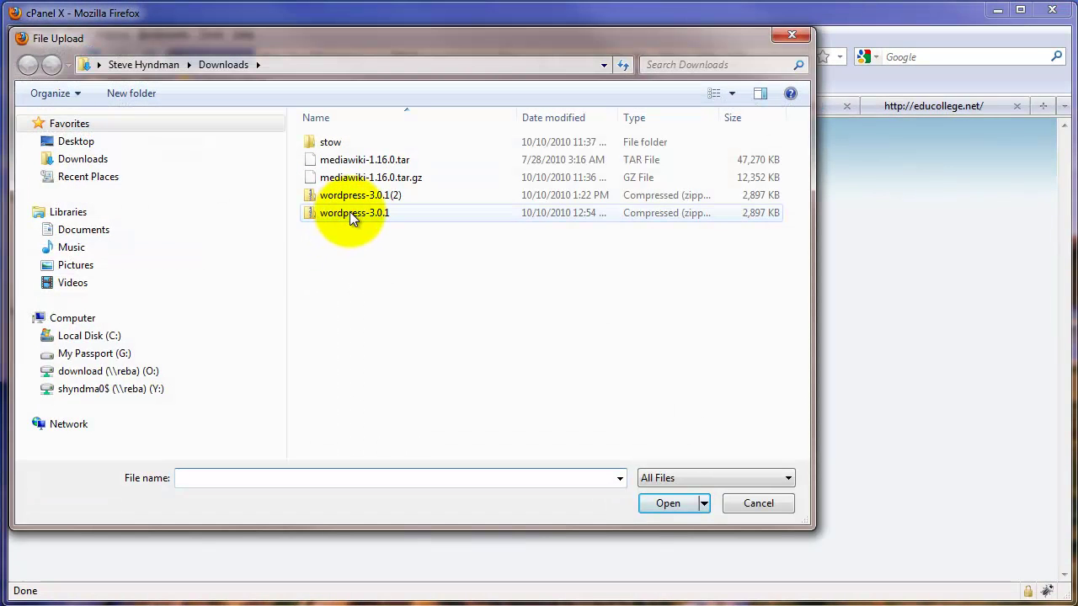
left_click(350, 212)
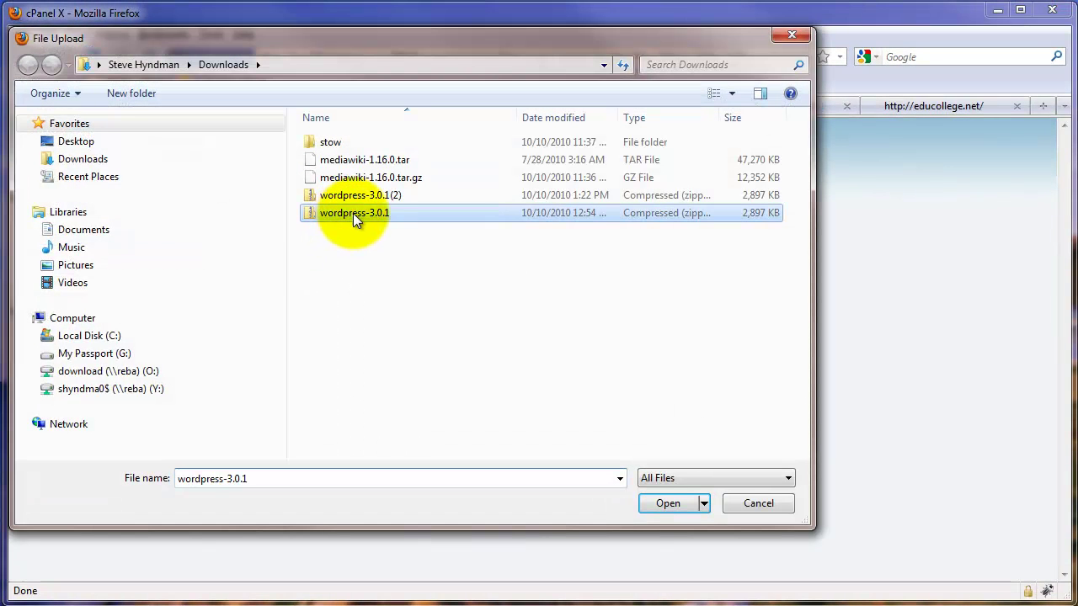
left_click(668, 503)
key("ctrl+w")
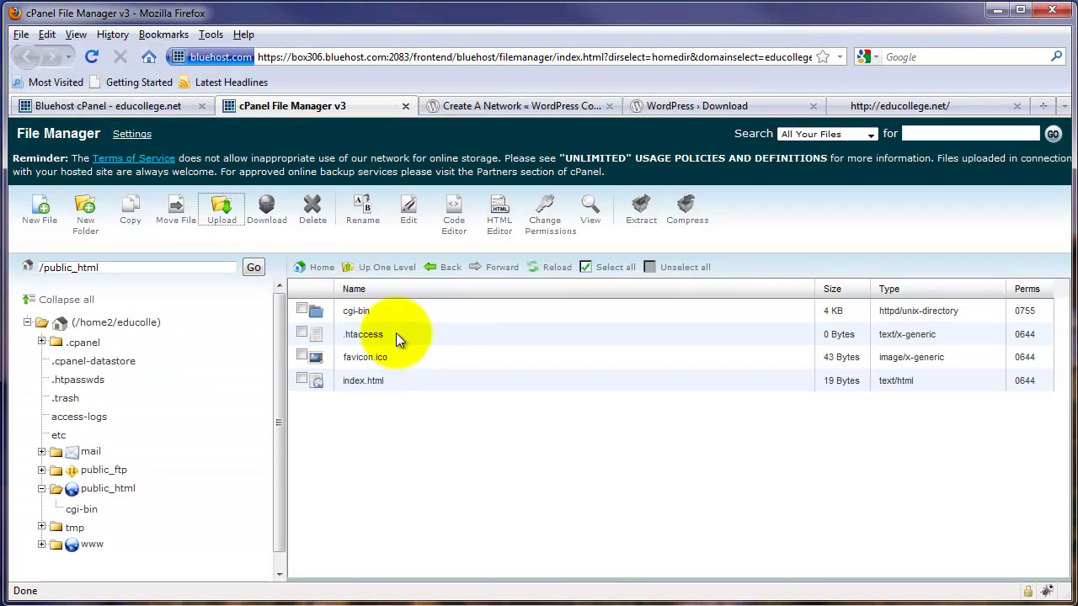
left_click(555, 267)
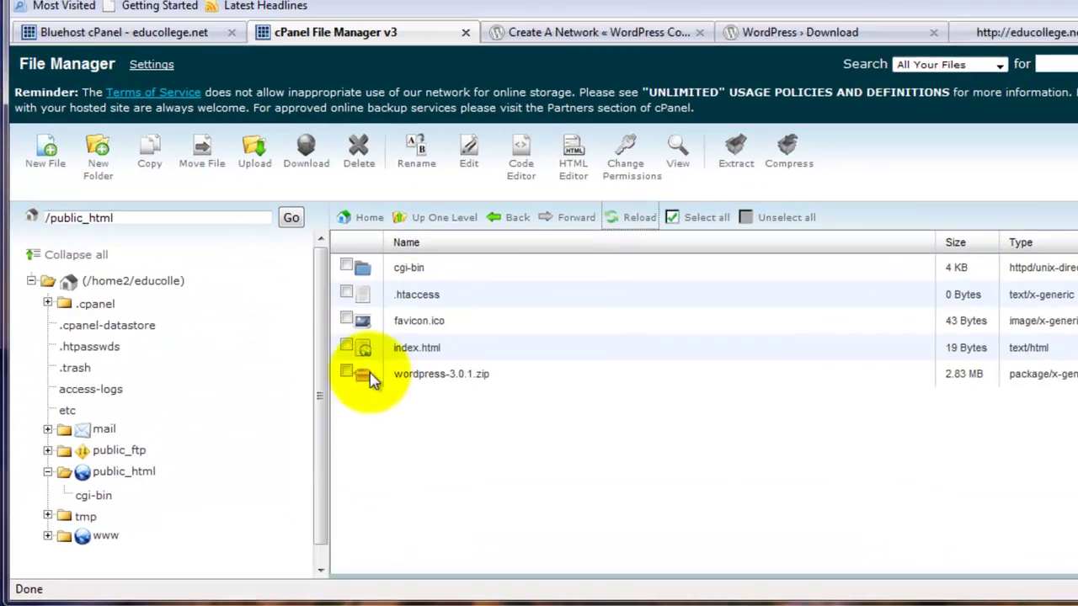
left_click(301, 400)
left_click(802, 126)
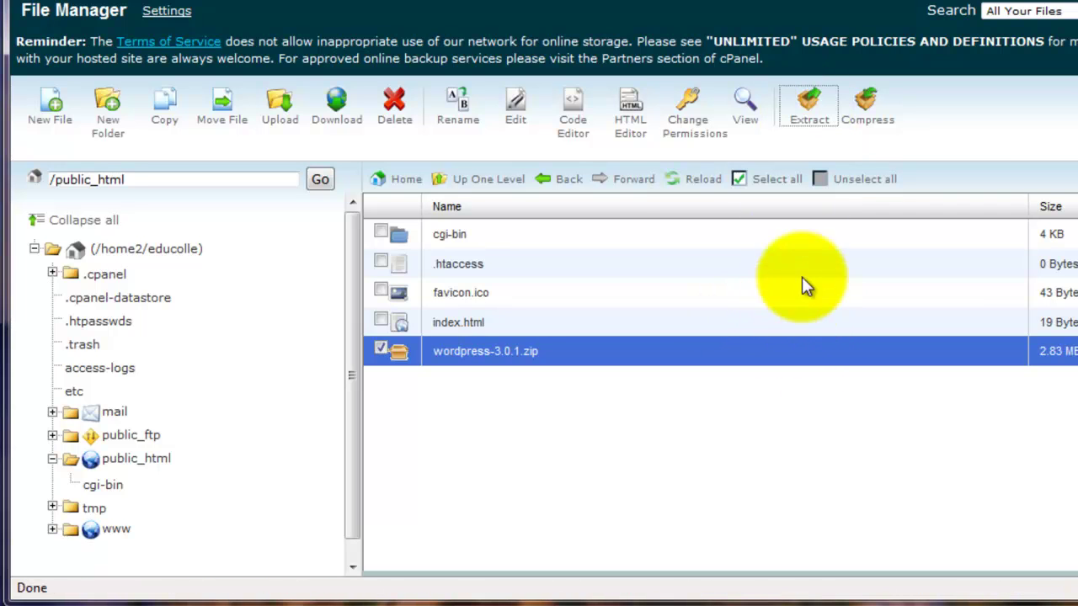
Extract wordpress-3.0.1.zip into public_html, then delete the leftover zip
left_click(806, 116)
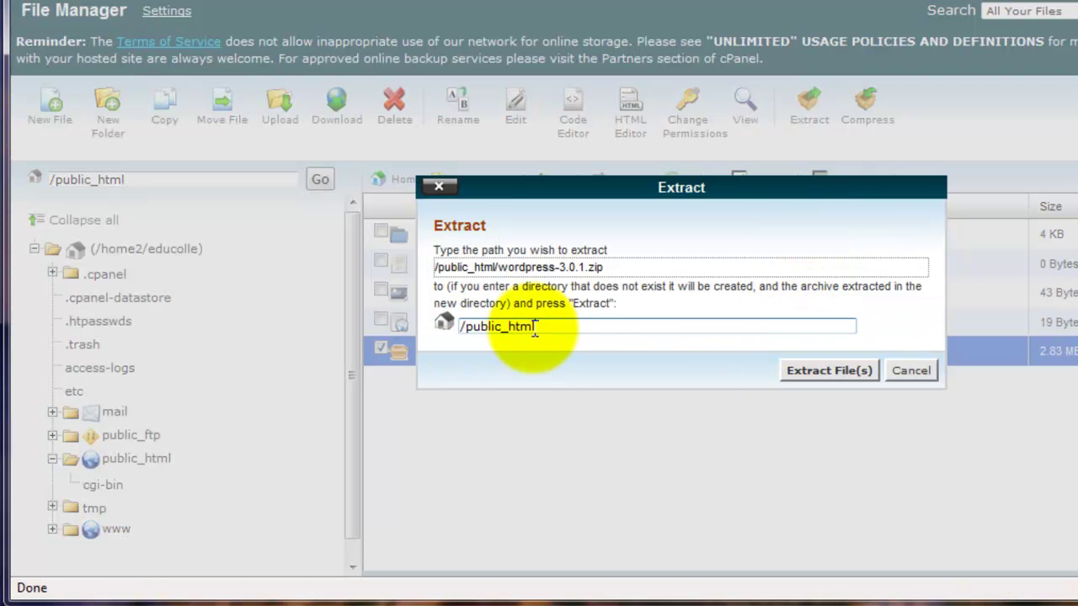
left_click(802, 368)
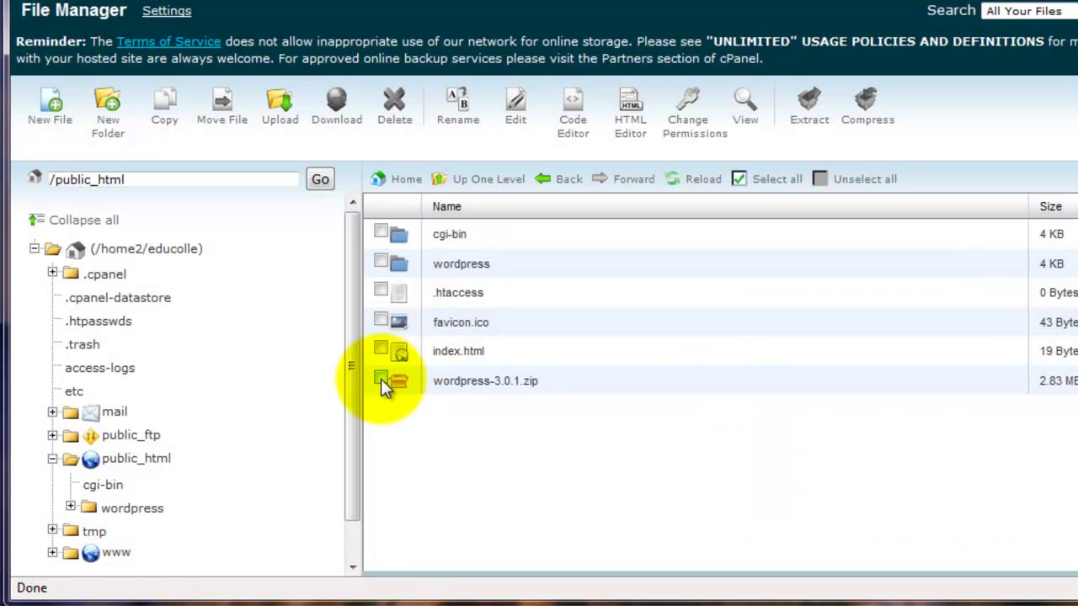
left_click(396, 381)
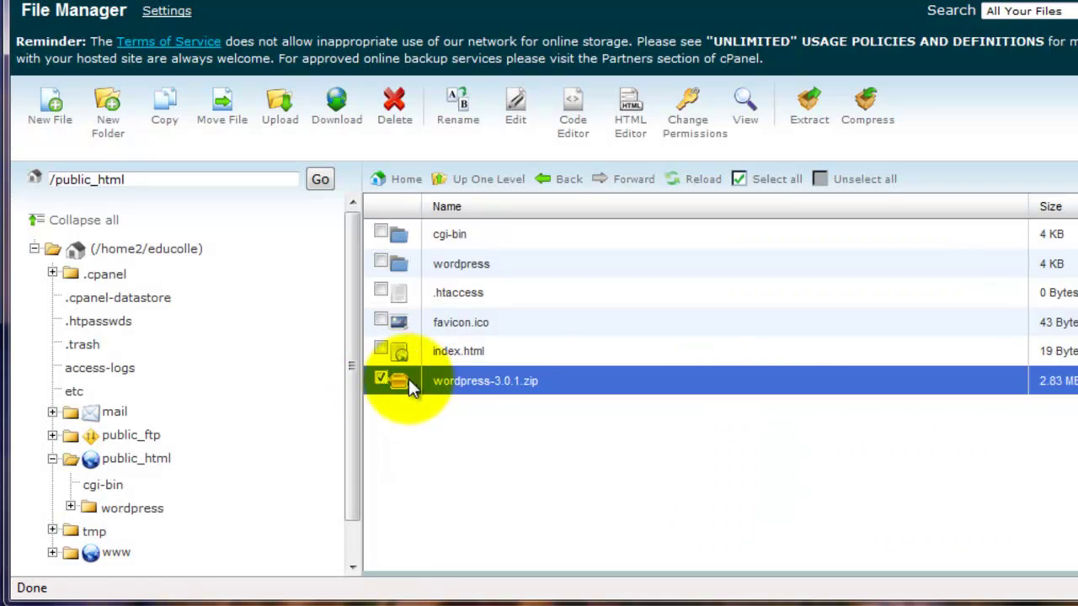
left_click(394, 102)
left_click(809, 348)
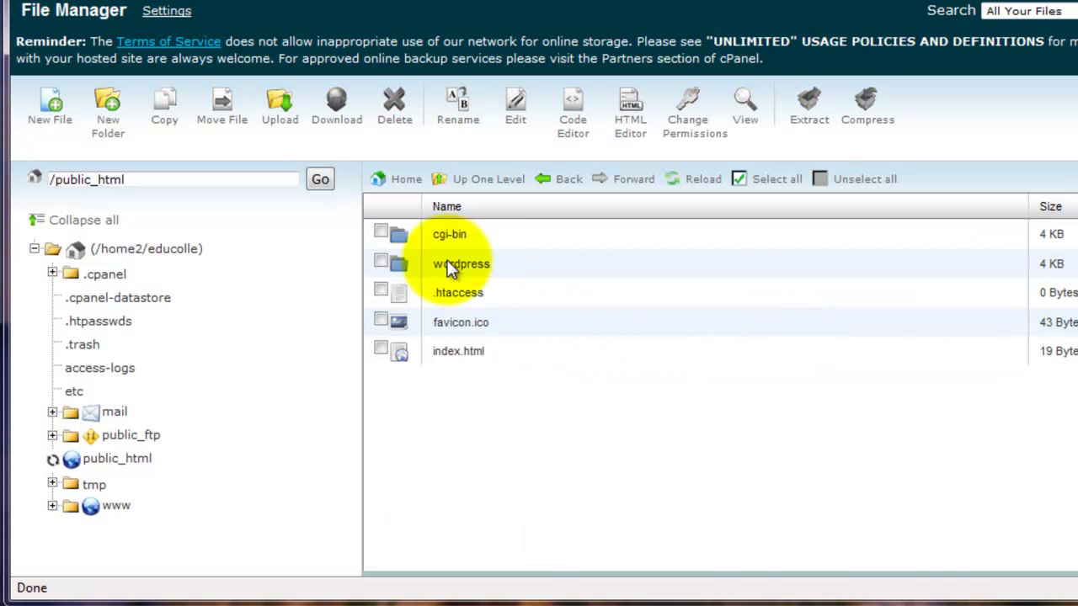
Move all 28 files from the wordpress folder up into public_html
scroll(355, 372, "down", 1)
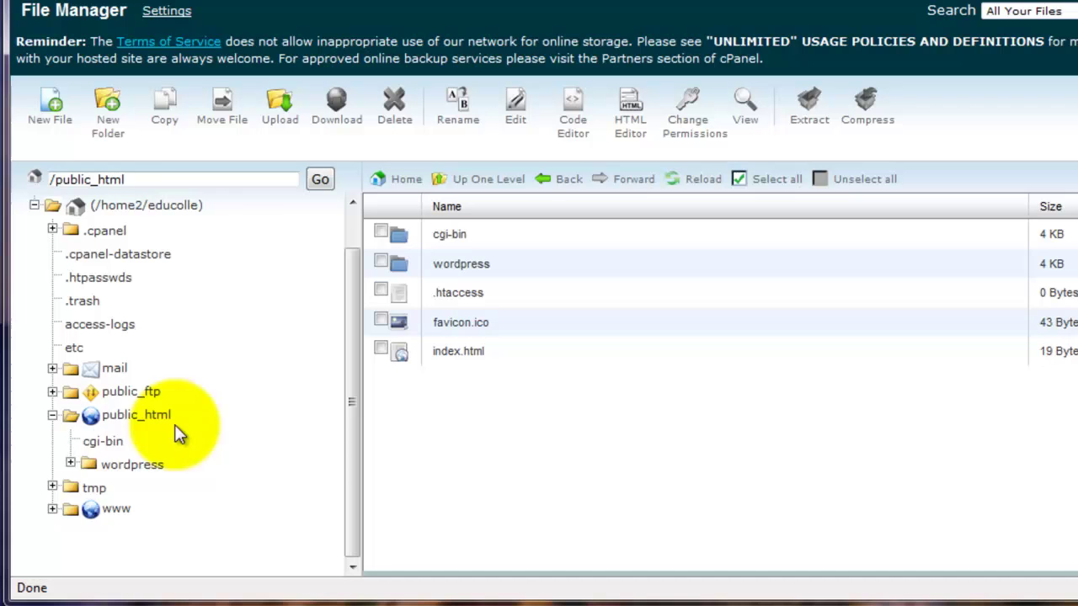
left_click(118, 466)
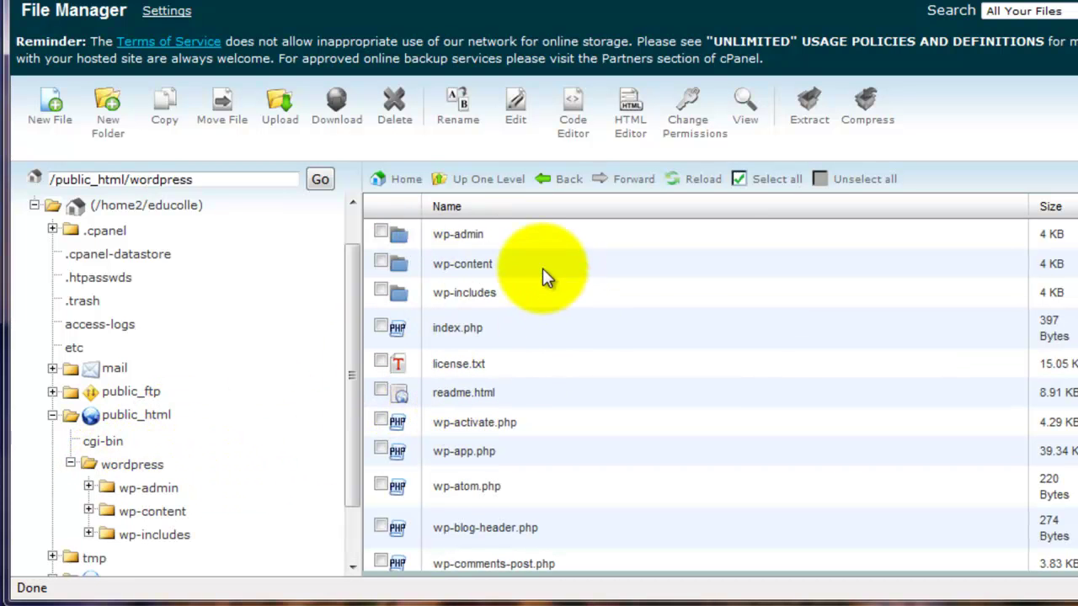
left_click(767, 182)
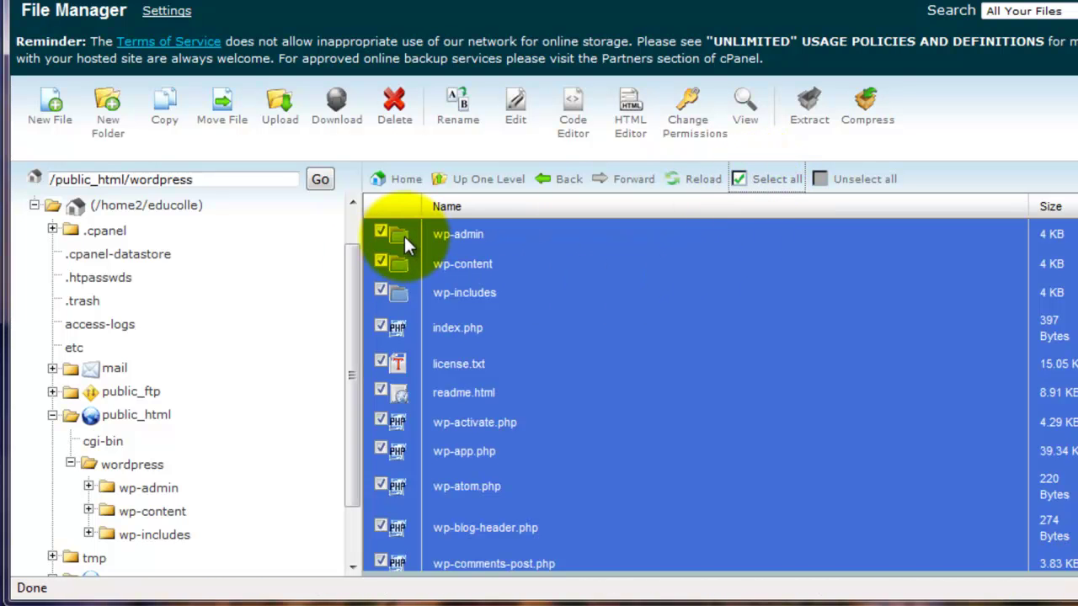
left_click_drag(403, 234, 133, 414)
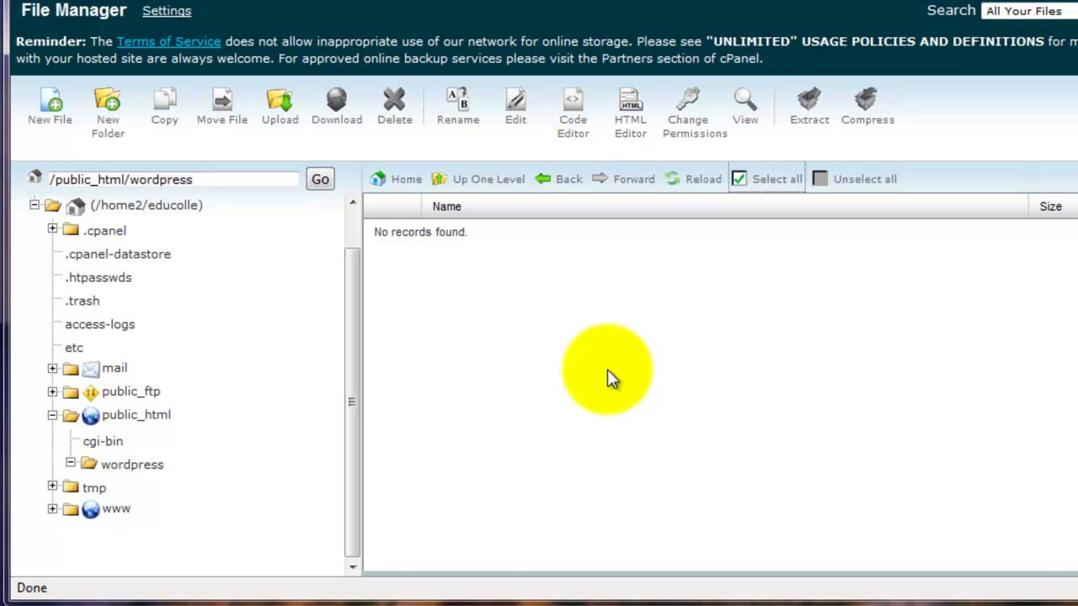
scroll(541, 318, "down", 5)
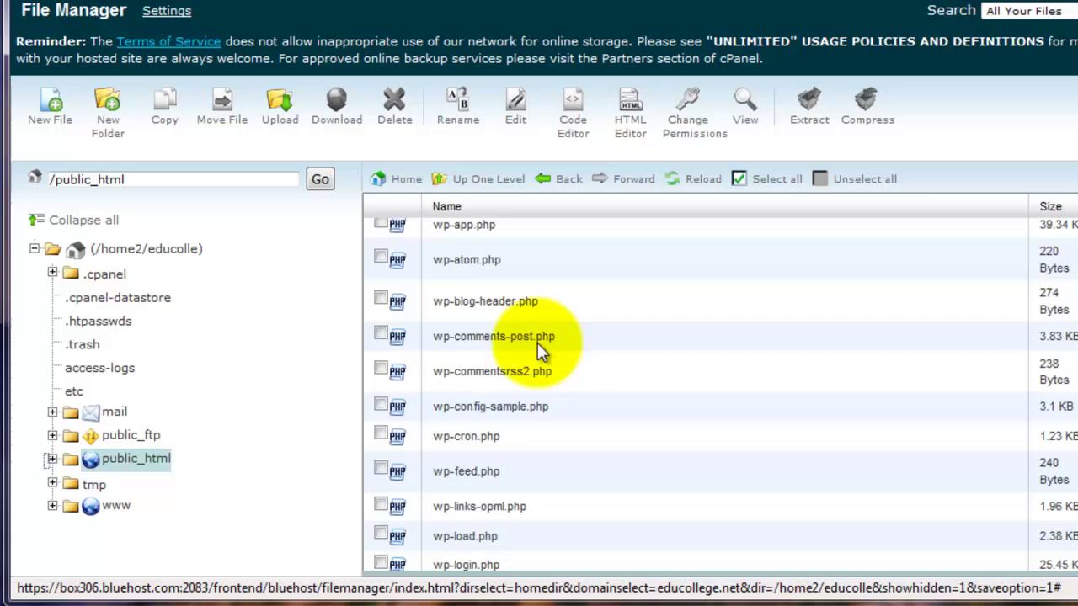
scroll(537, 345, "down", 5)
scroll(531, 368, "up", 8)
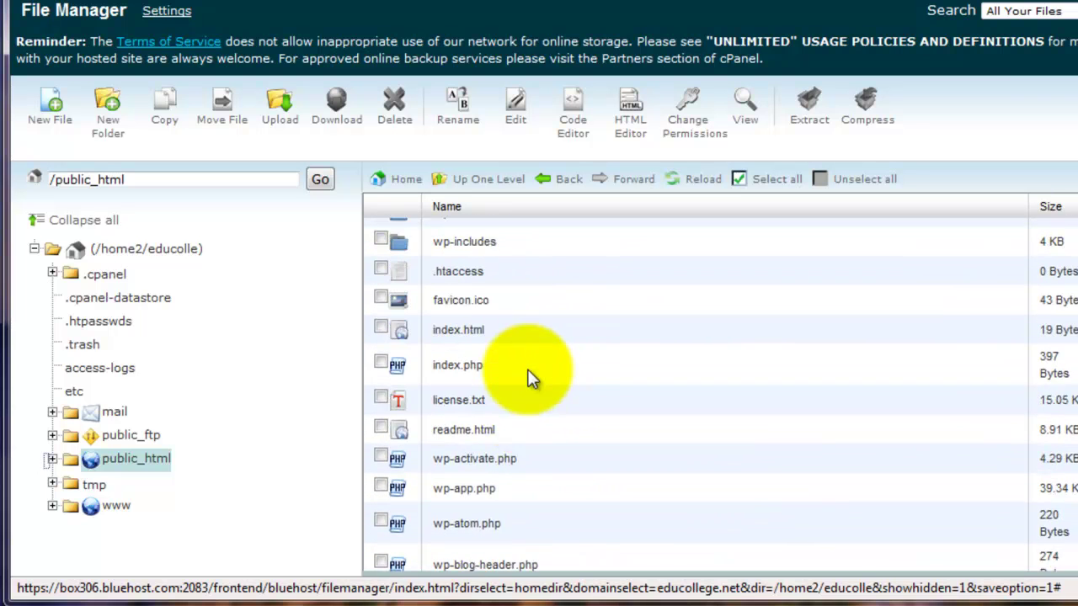
scroll(530, 375, "up", 3)
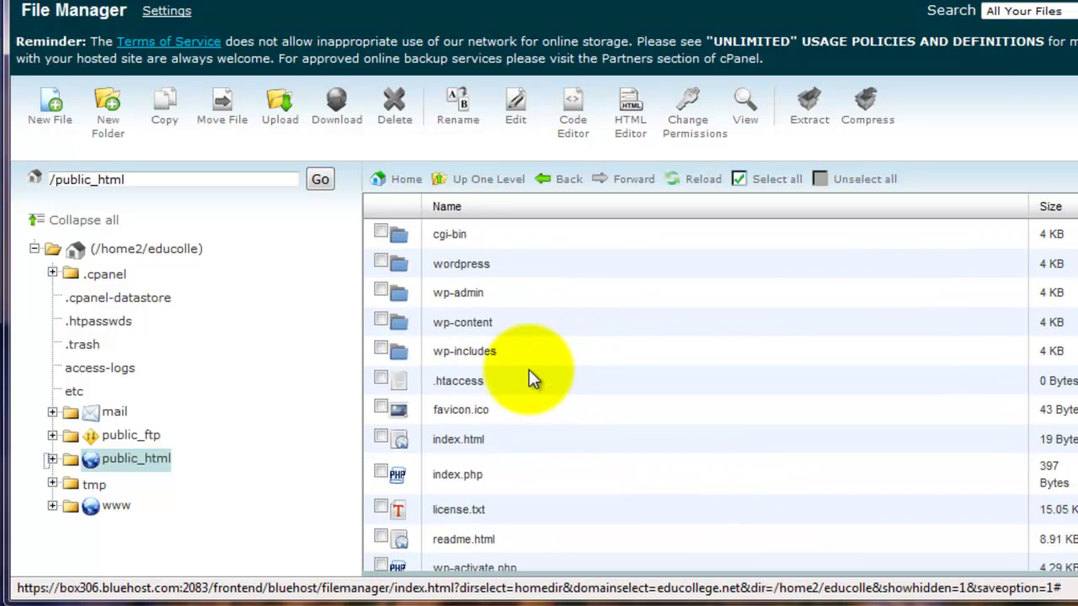
Confirm the wordpress folder is empty, then delete it from public_html
left_click(51, 459)
left_click(131, 468)
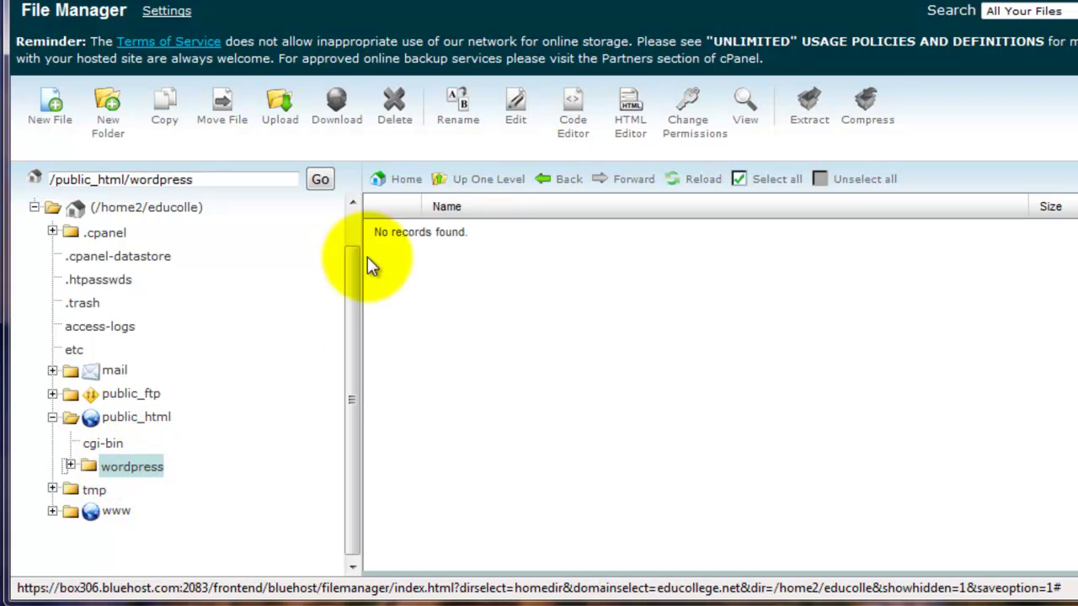
left_click(118, 418)
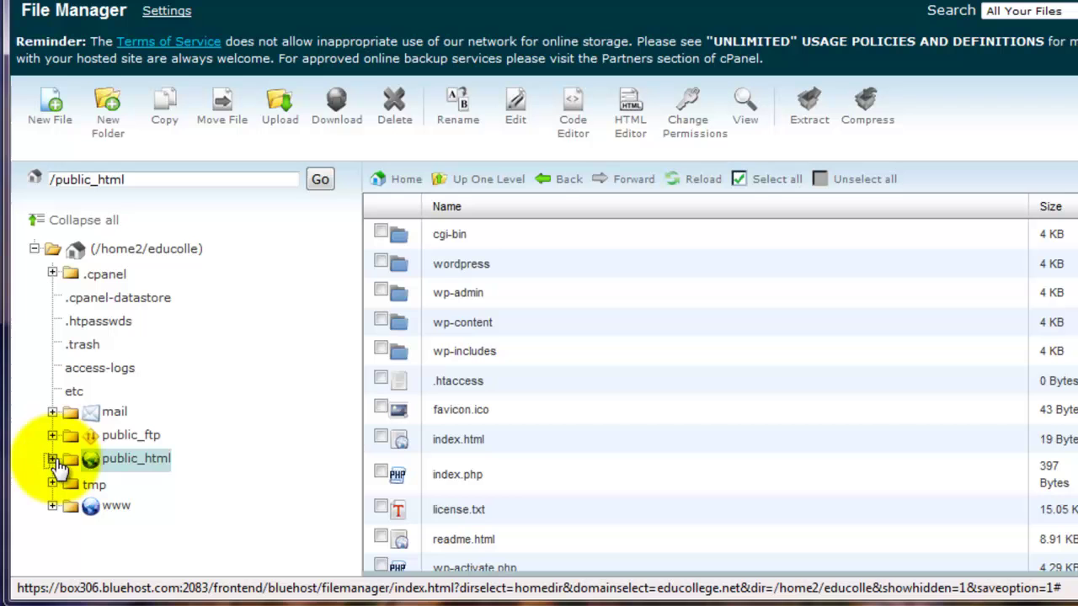
left_click(52, 459)
left_click(383, 263)
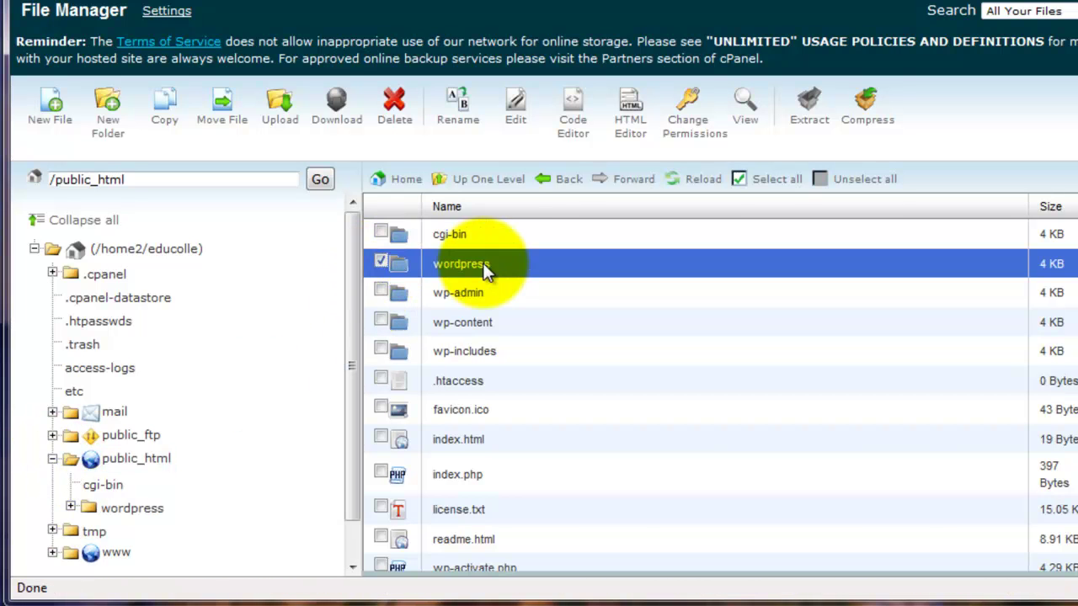
left_click(395, 108)
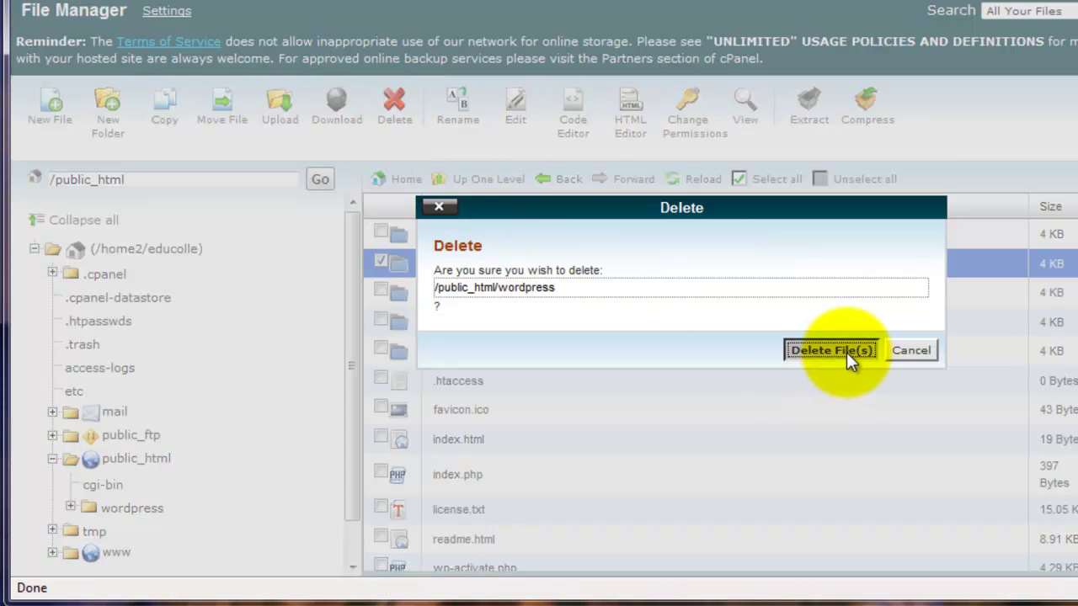
left_click(846, 352)
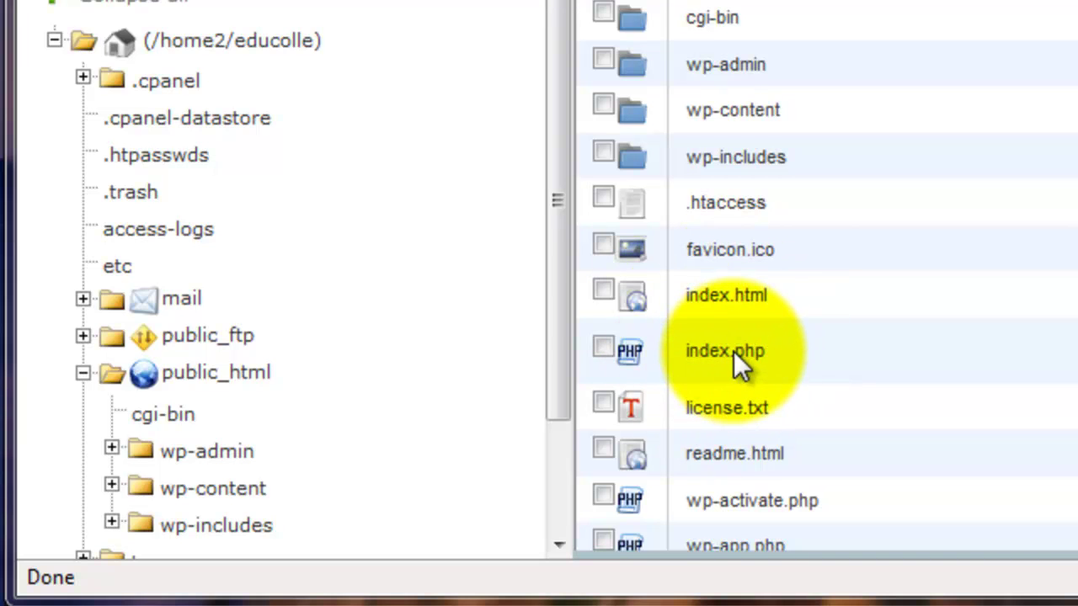
Rename index.html in public_html to index.htmlBAK and deselect it
left_click(603, 292)
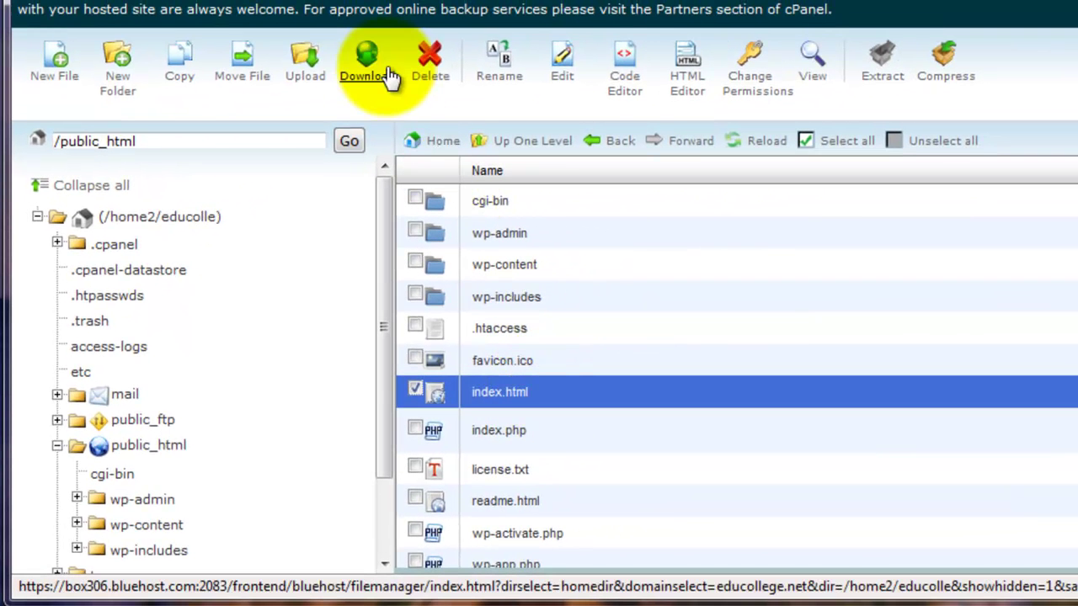
left_click(498, 66)
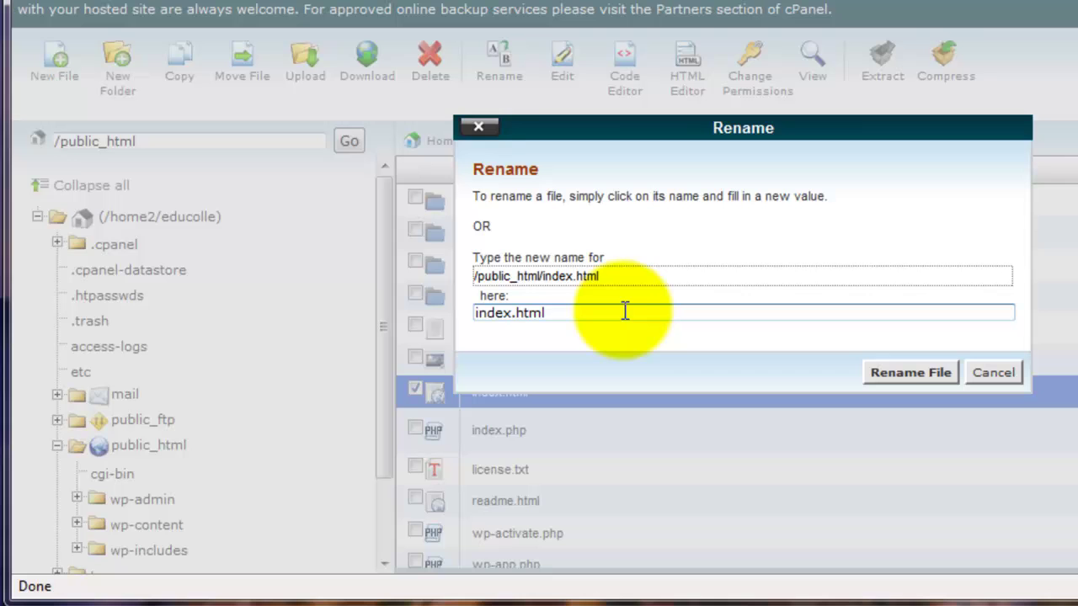
type("BAK")
left_click(905, 372)
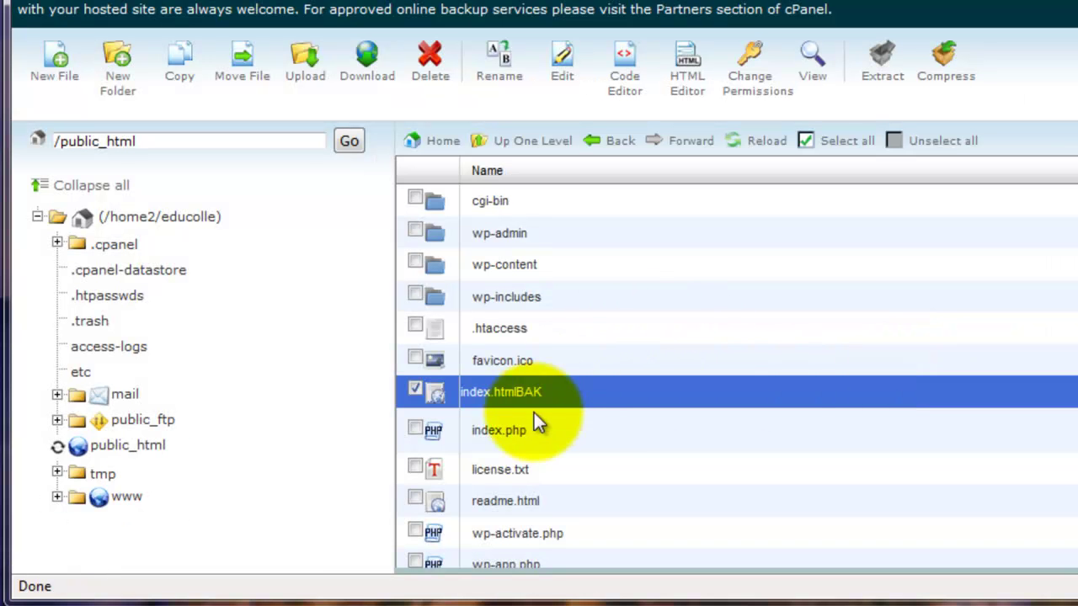
left_click(415, 388)
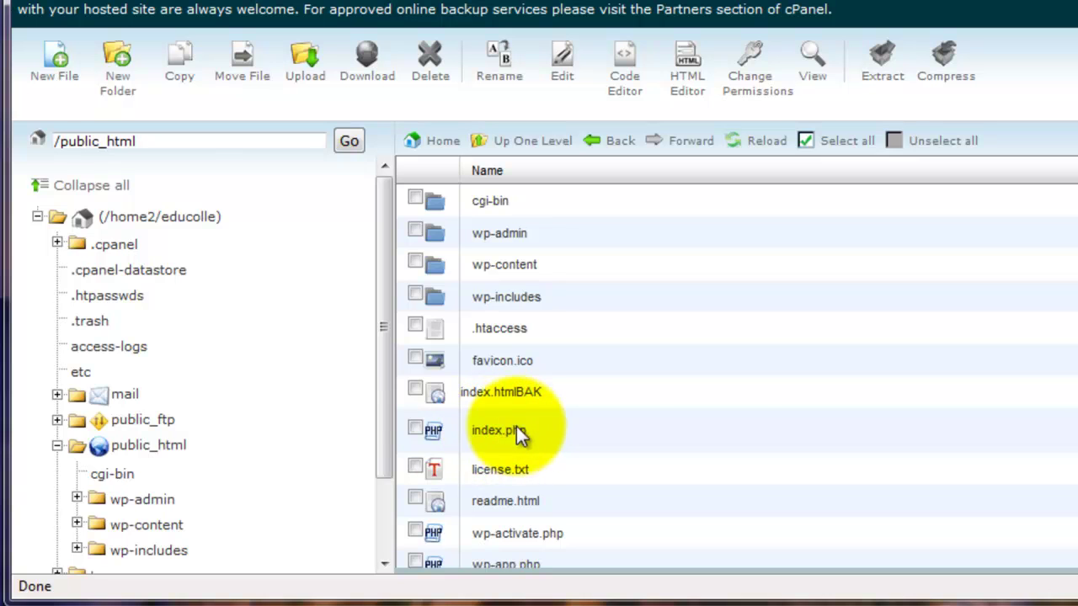
scroll(742, 463, "down", 3)
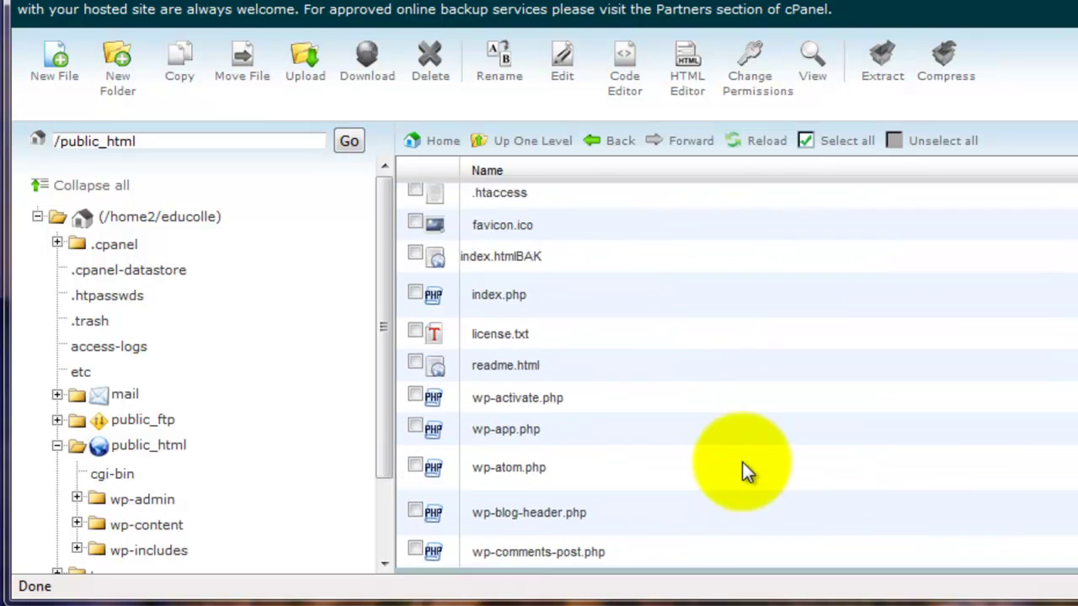
scroll(743, 463, "up", 3)
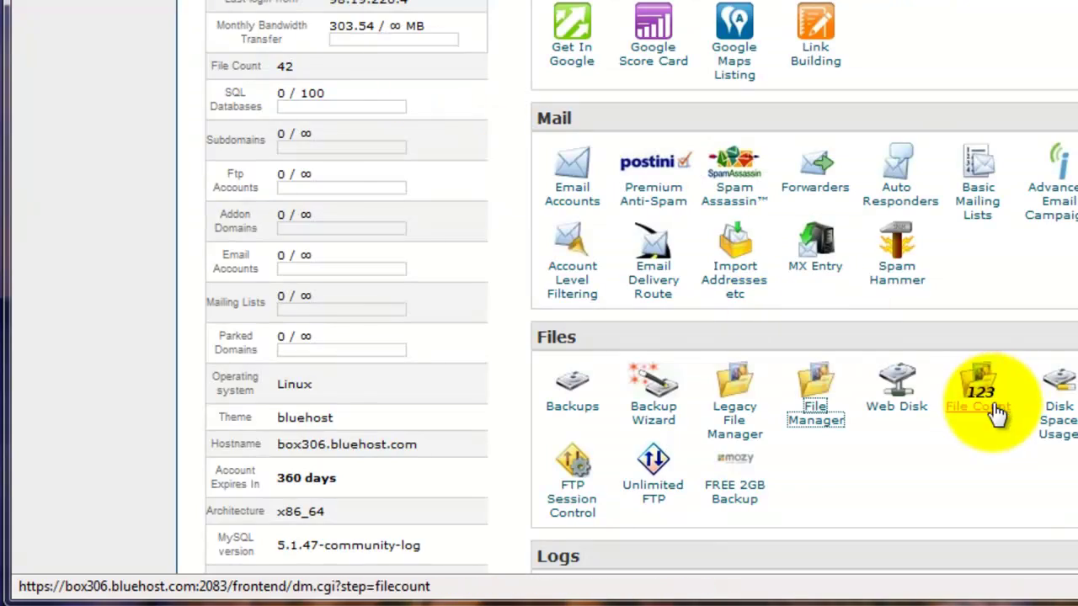
Create the MySQL database educolle_wordpress by entering 'wordpress' as the new database name
scroll(984, 403, "down", 3)
scroll(983, 404, "up", 8)
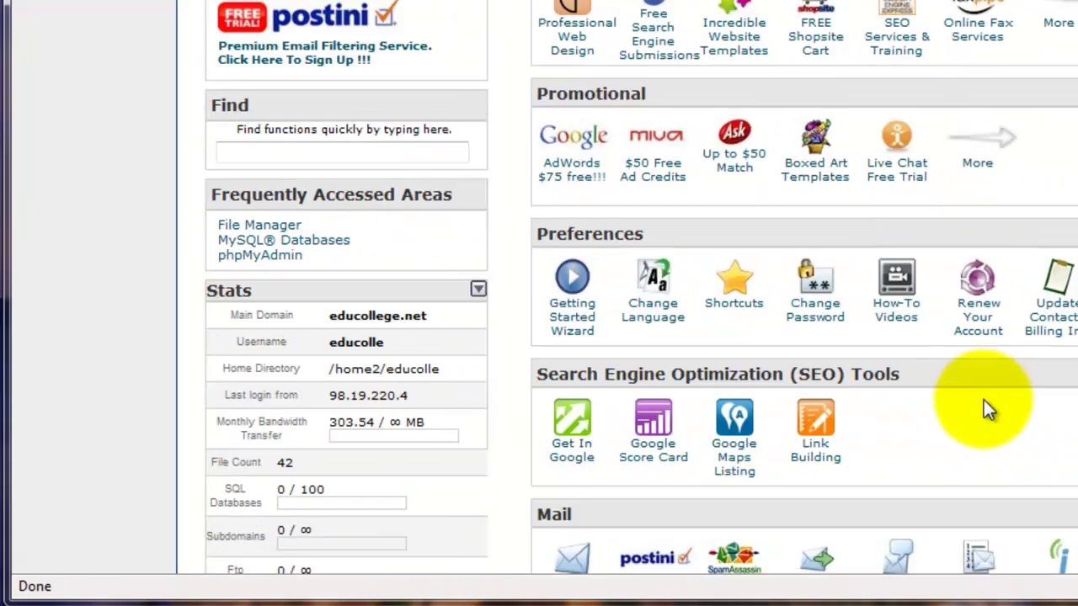
scroll(754, 455, "down", 15)
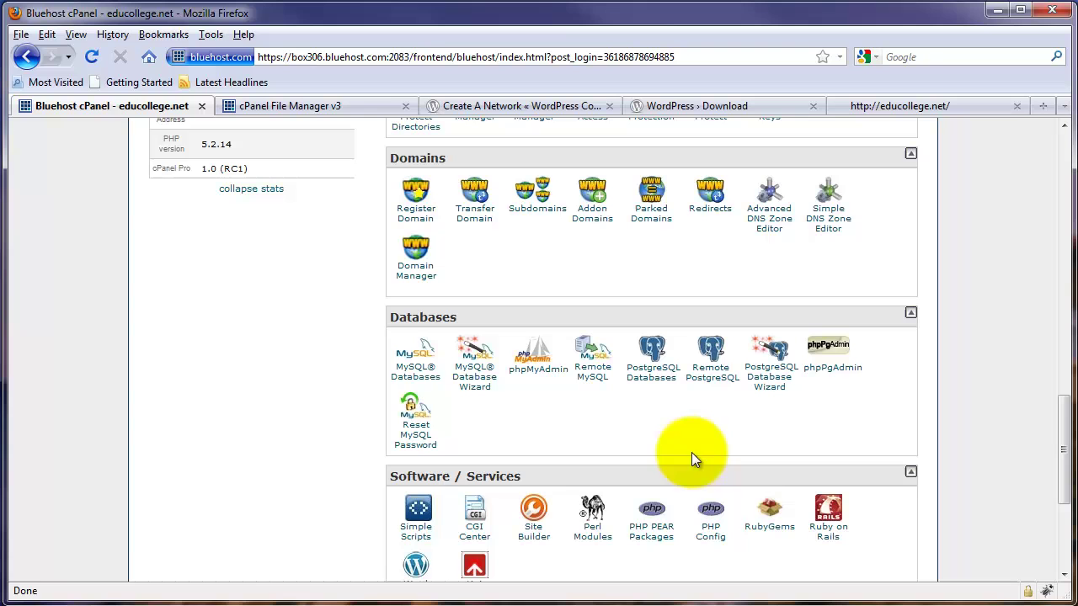
left_click(413, 360)
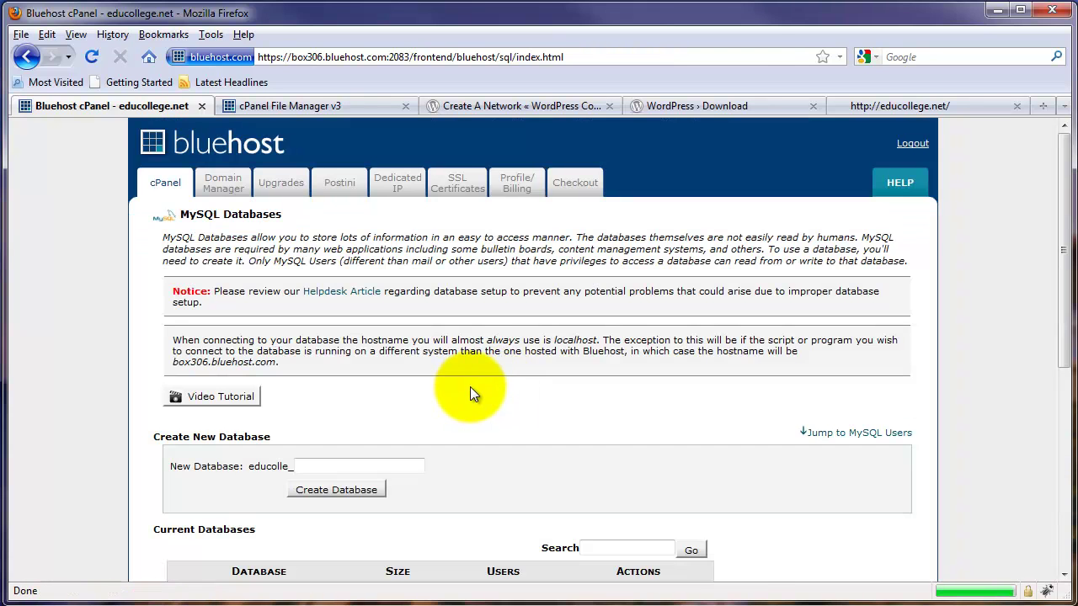
scroll(470, 386, "down", 4)
left_click(350, 274)
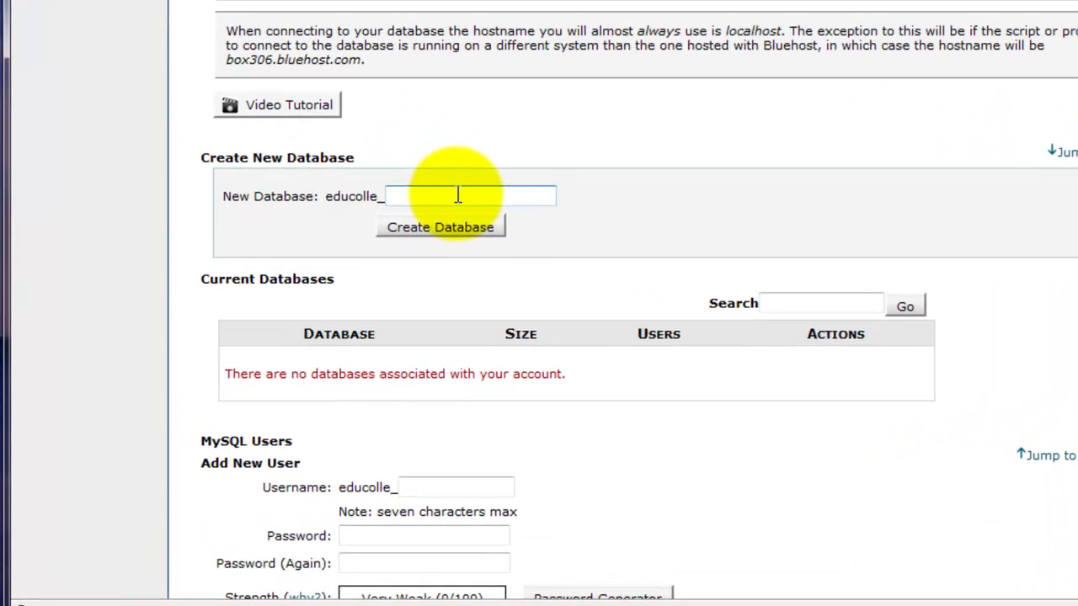
type("wordpress")
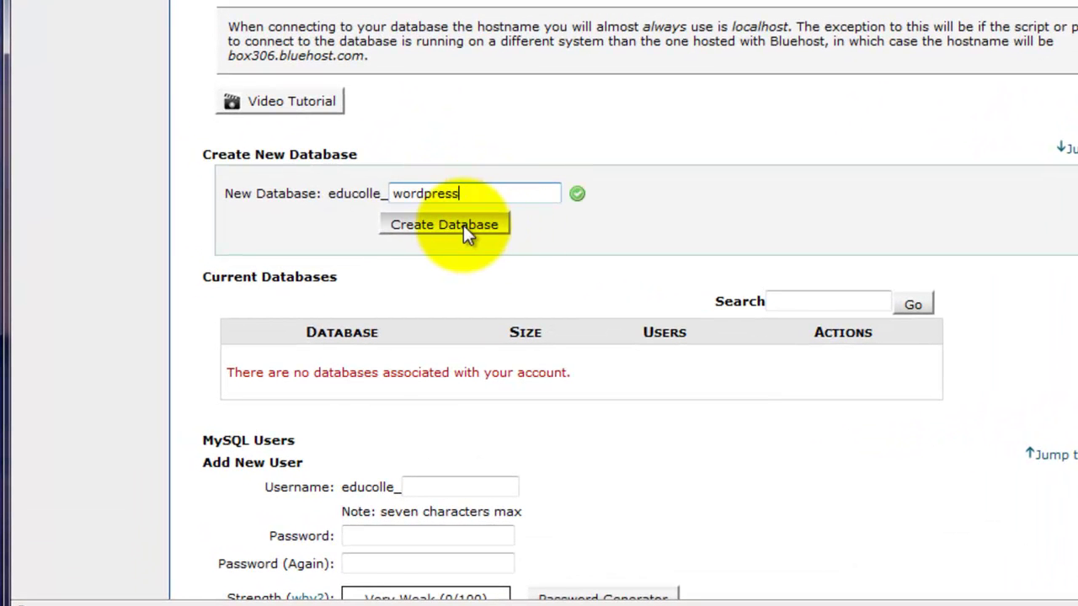
left_click(463, 224)
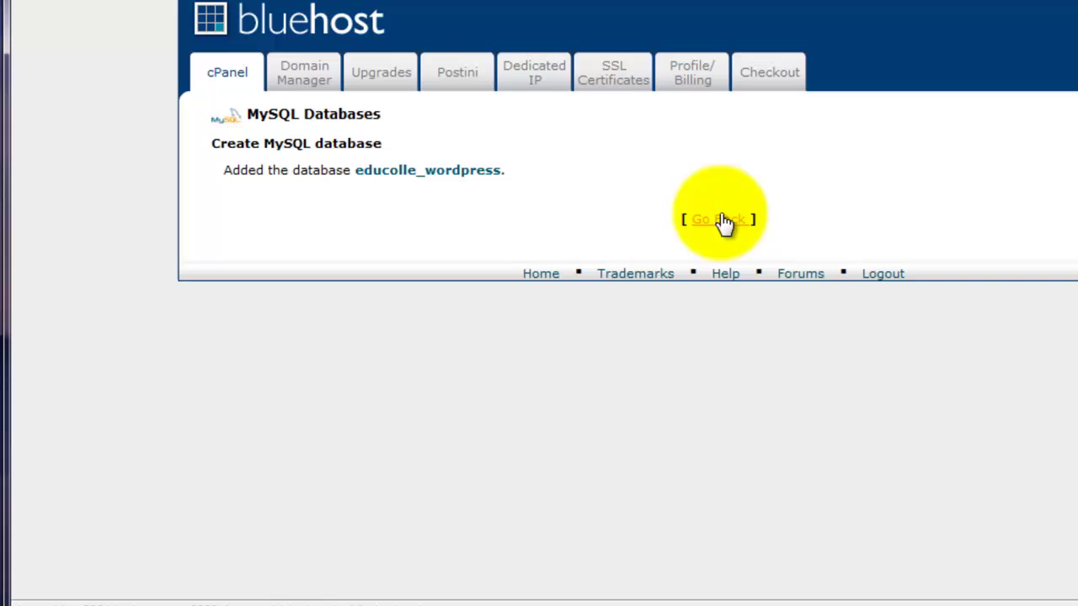
left_click(717, 221)
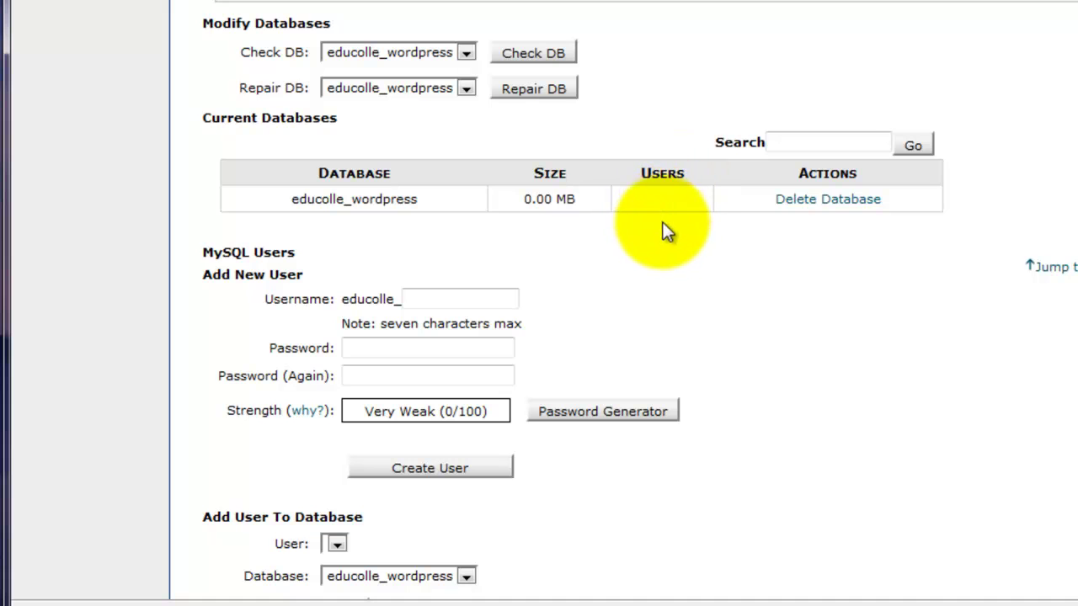
Enter figaro as the new MySQL user name and copy a generated strong password
scroll(717, 96, "down", 3)
scroll(722, 144, "up", 6)
scroll(721, 144, "down", 6)
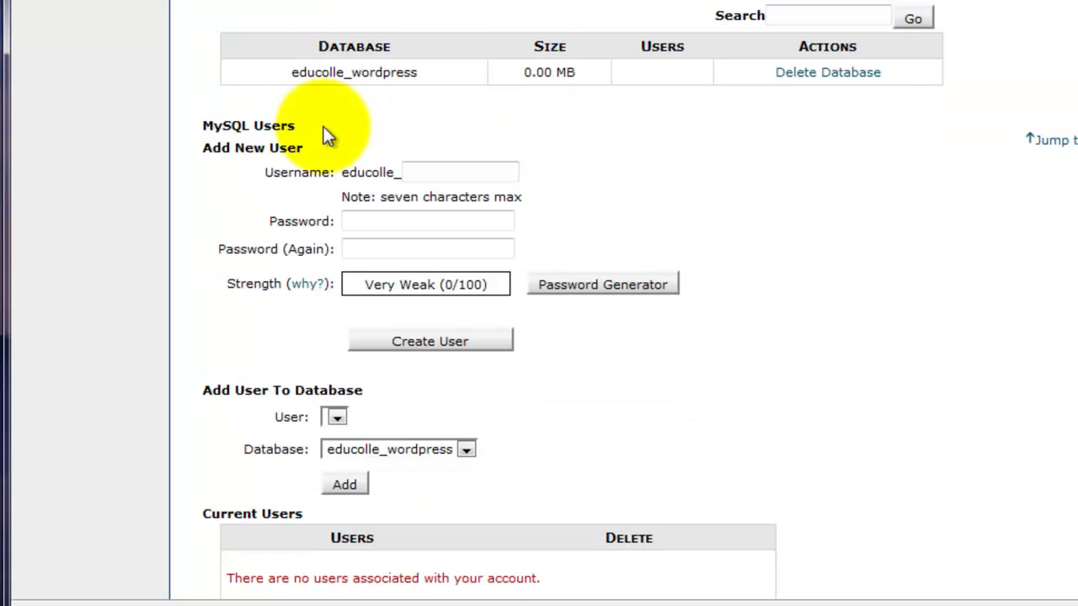
left_click(438, 172)
type("figaro")
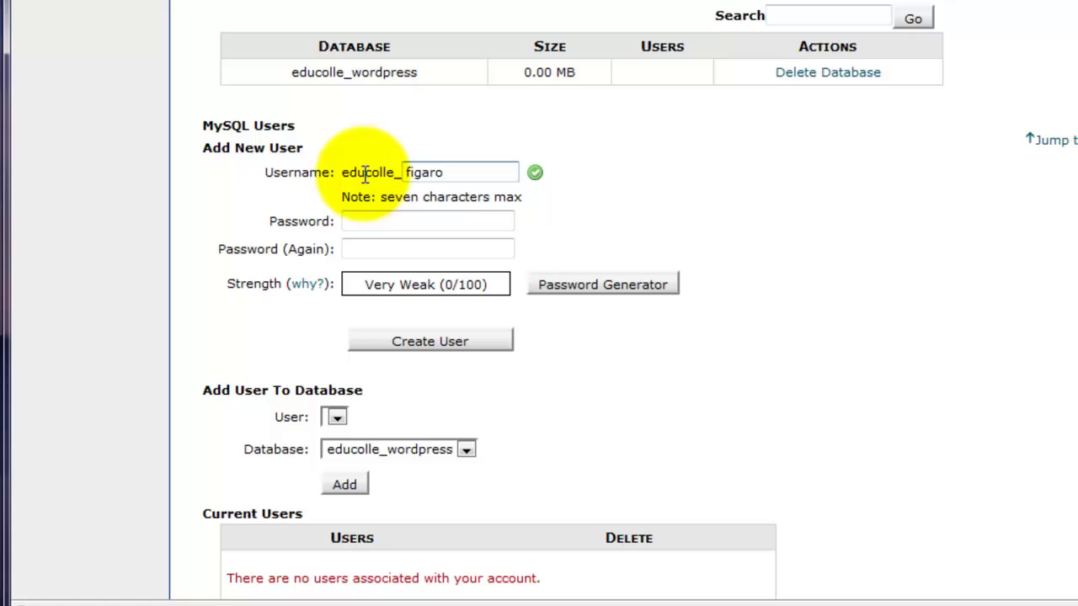
left_click(606, 284)
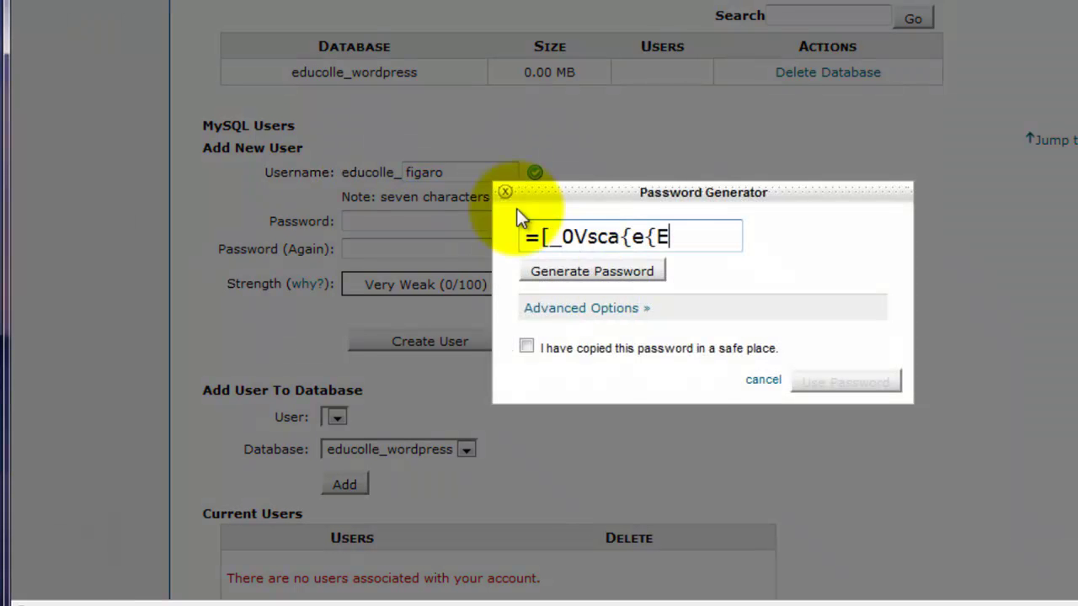
left_click_drag(674, 237, 539, 237)
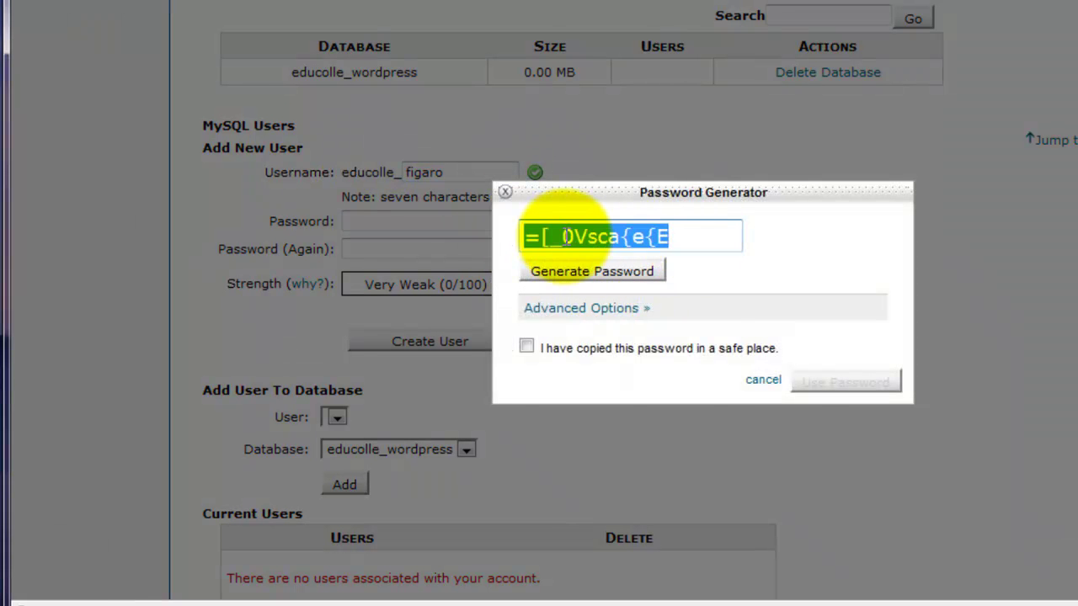
right_click(565, 238)
left_click(619, 310)
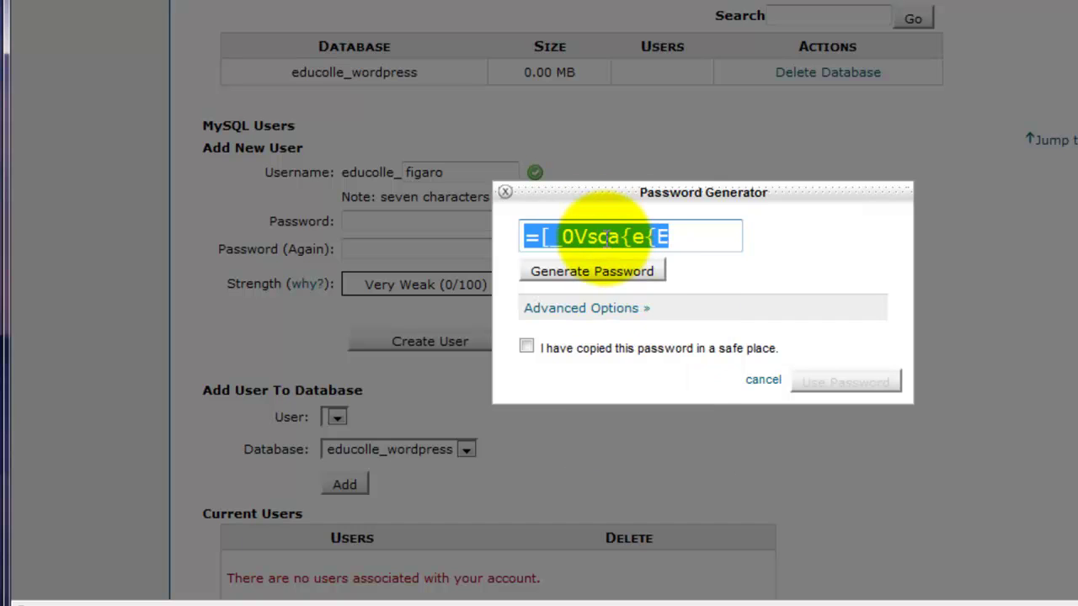
Apply the Very Strong generated password and create the educolle_figaro user
left_click(526, 345)
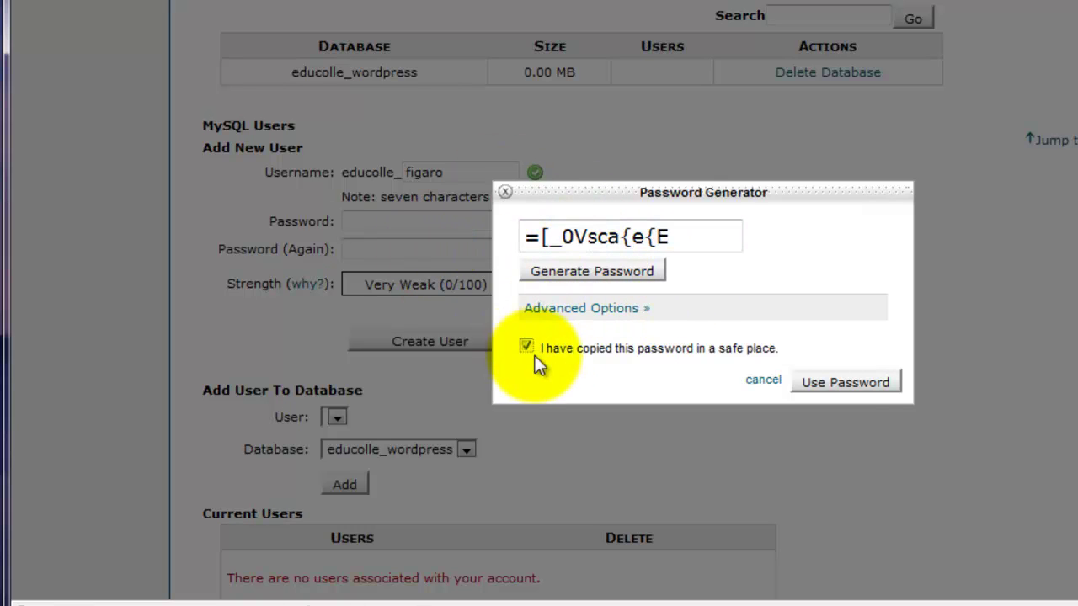
left_click(842, 383)
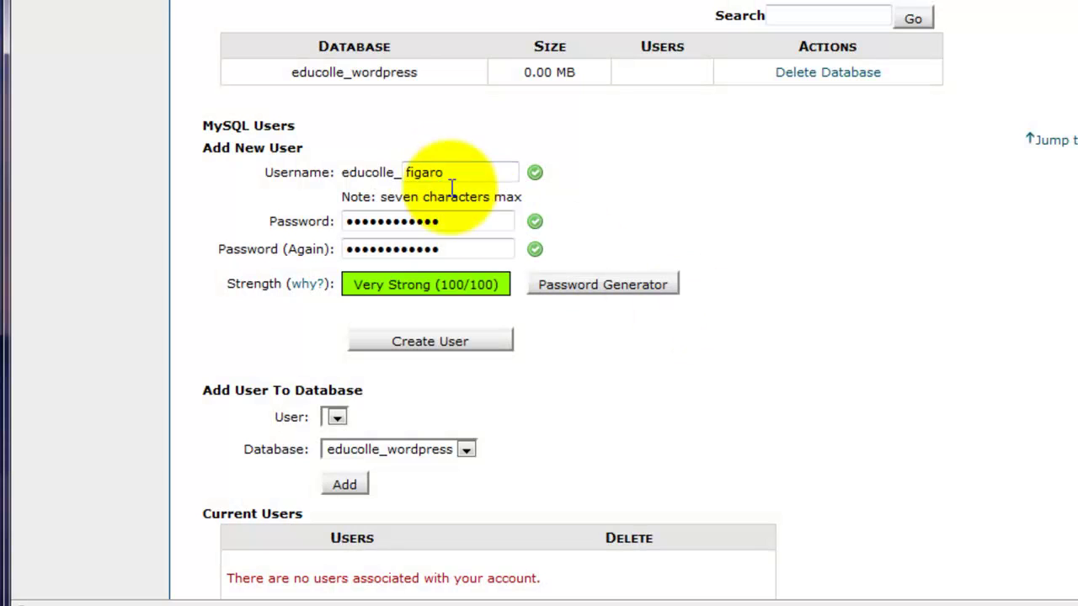
left_click(425, 341)
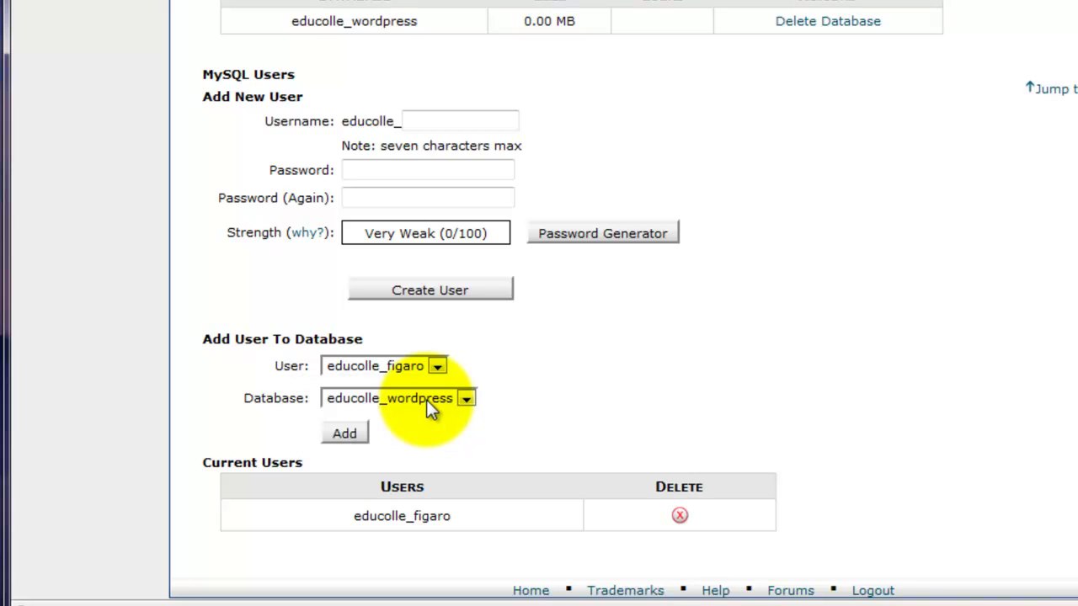
Add educolle_figaro to educolle_wordpress with ALL PRIVILEGES and save the changes
left_click(344, 434)
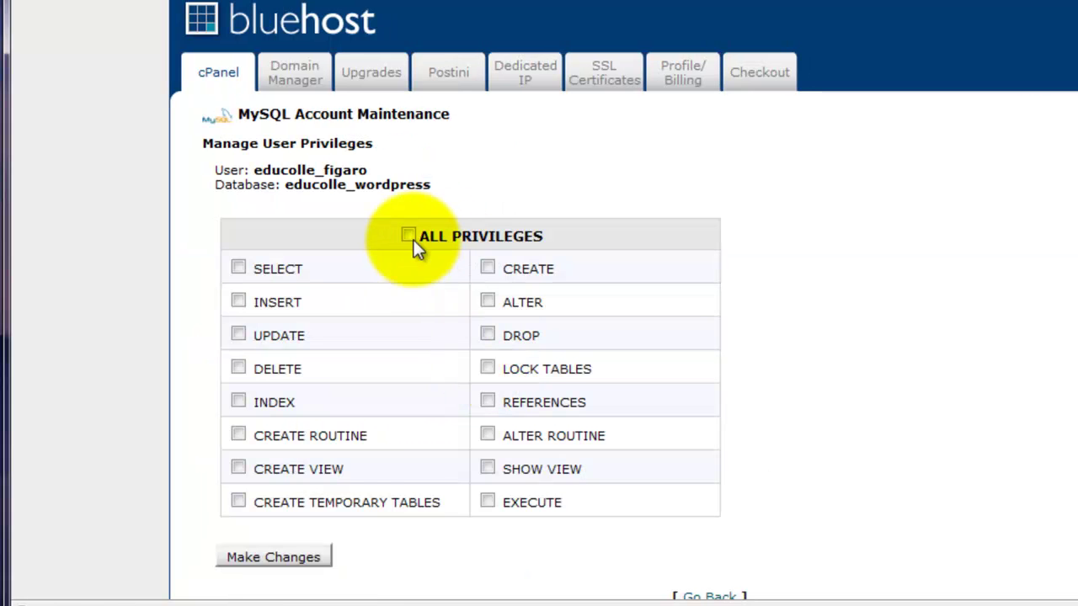
left_click(408, 235)
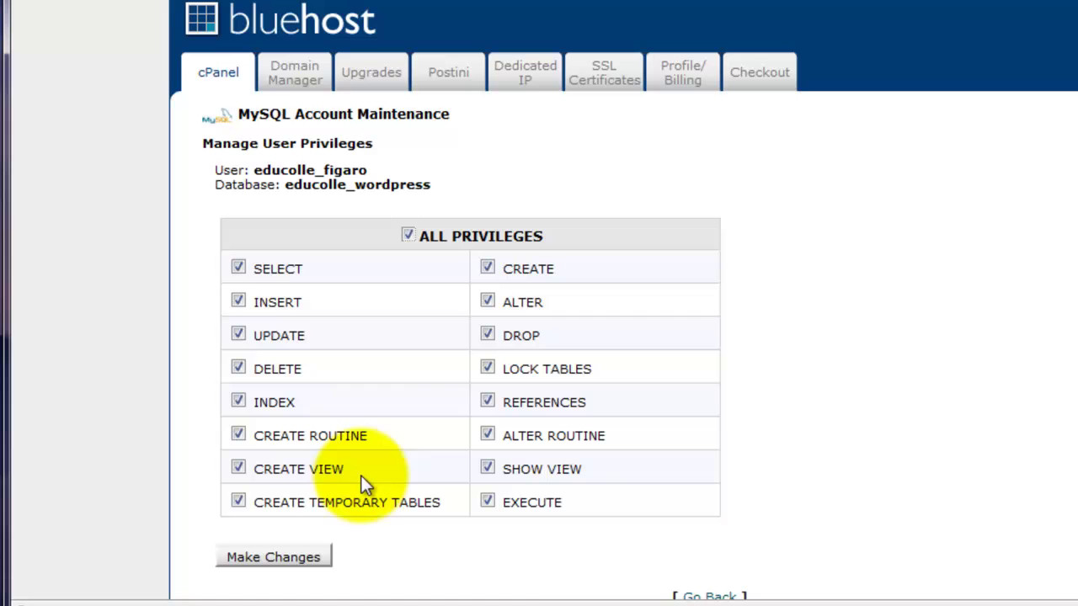
left_click(295, 558)
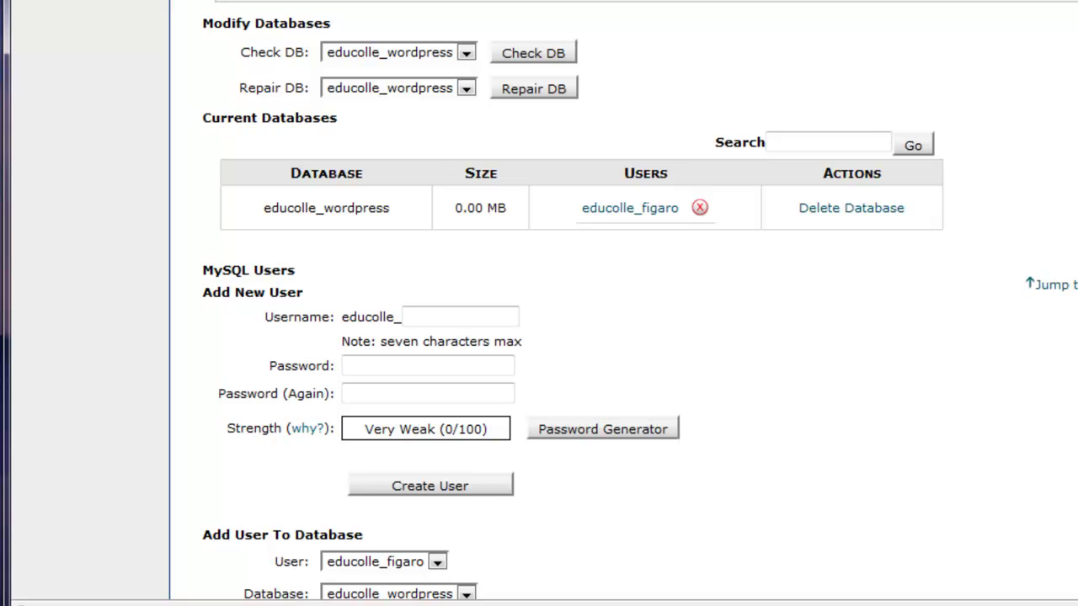
Start a new Notepad document and paste the generated database password into it
key("super")
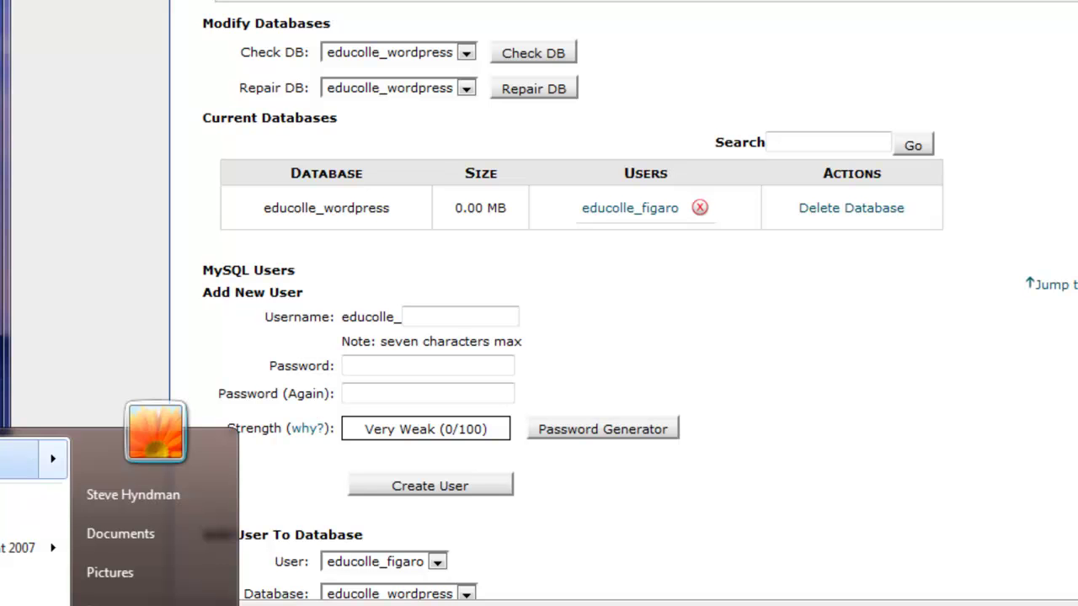
key("Return")
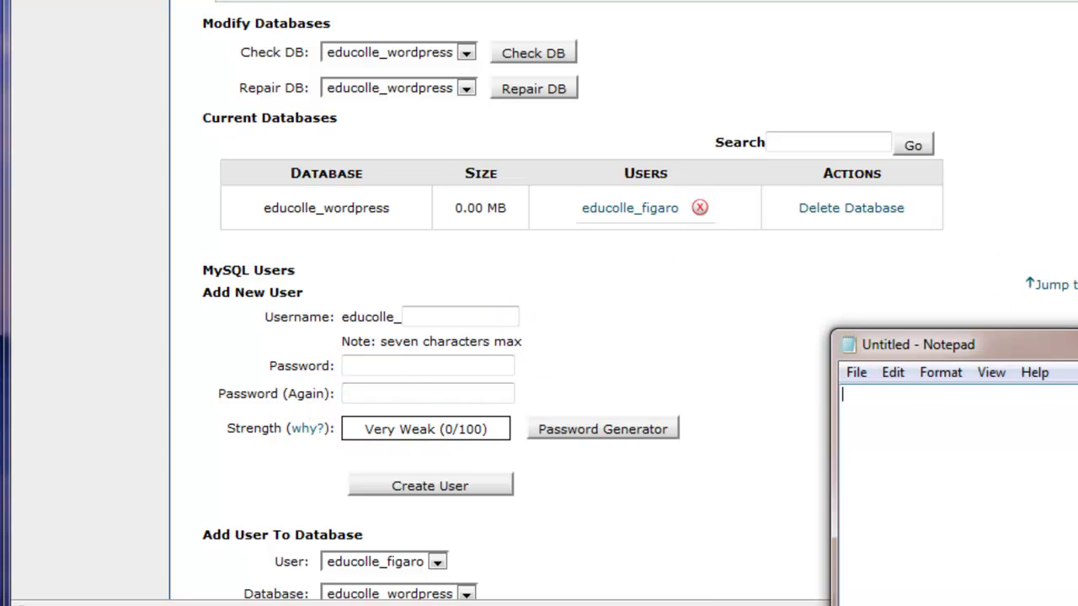
left_click_drag(926, 344, 495, 28)
right_click(563, 85)
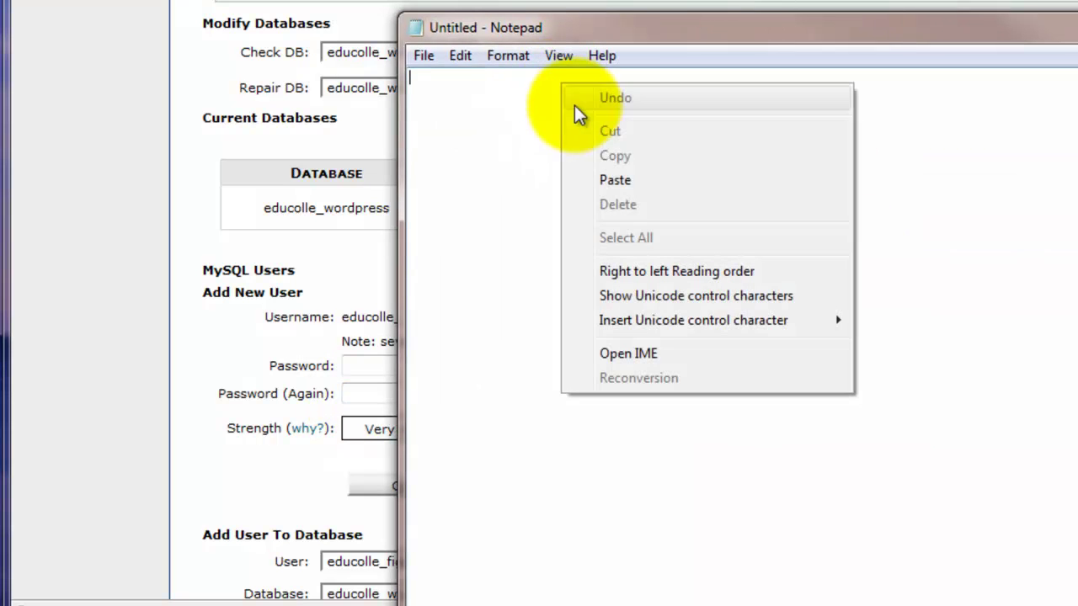
left_click(628, 179)
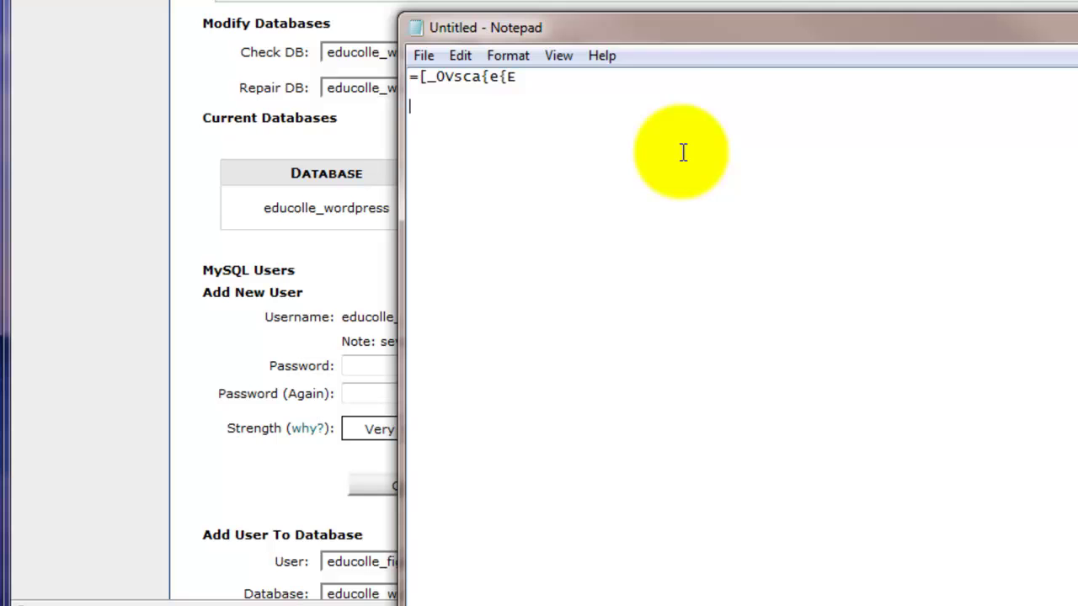
Copy the database name educolle_wordpress from cPanel onto the notes' second line
left_click_drag(621, 28, 806, 185)
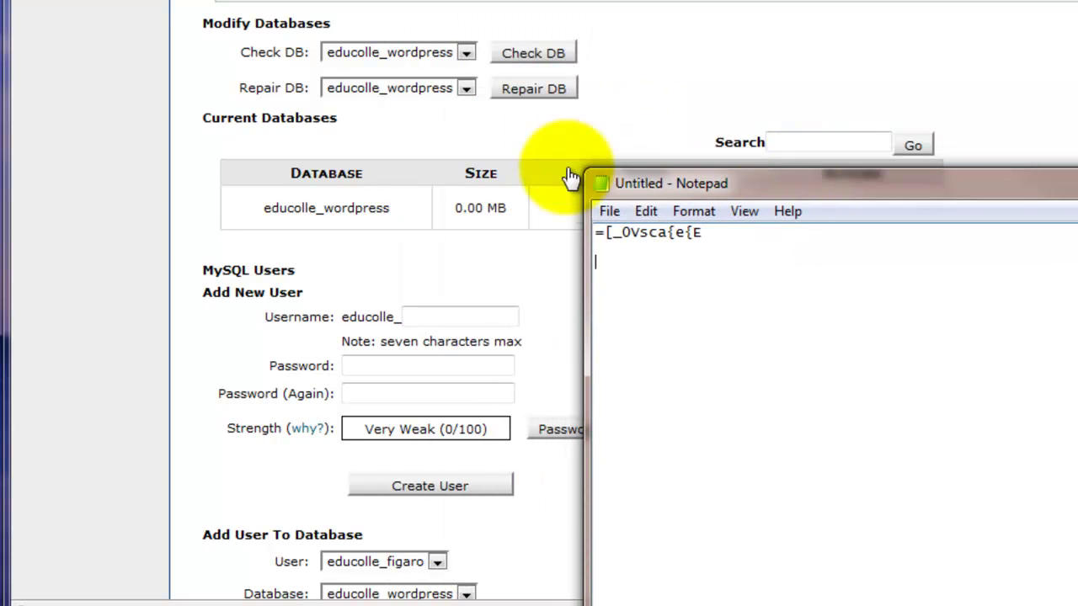
double_click(391, 208)
right_click(295, 214)
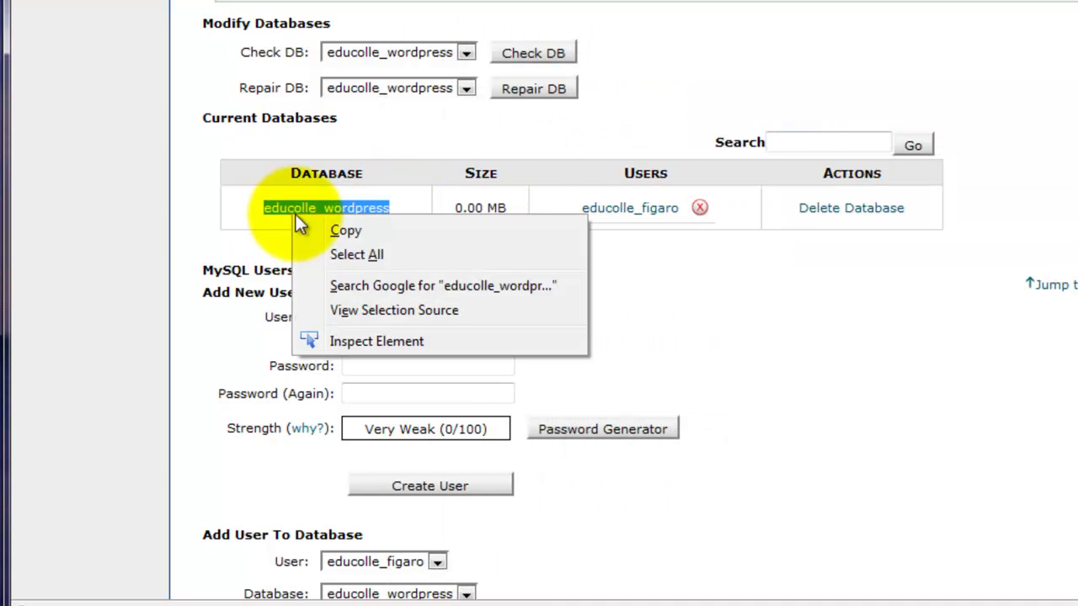
left_click(345, 231)
left_click(833, 408)
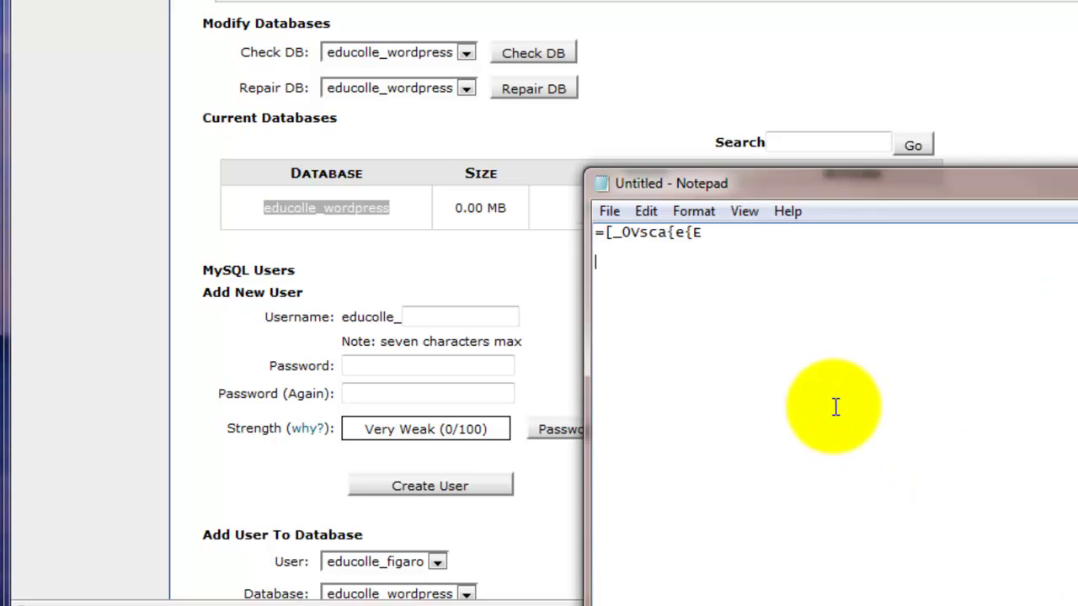
key("ctrl+v")
left_click_drag(845, 185, 704, 125)
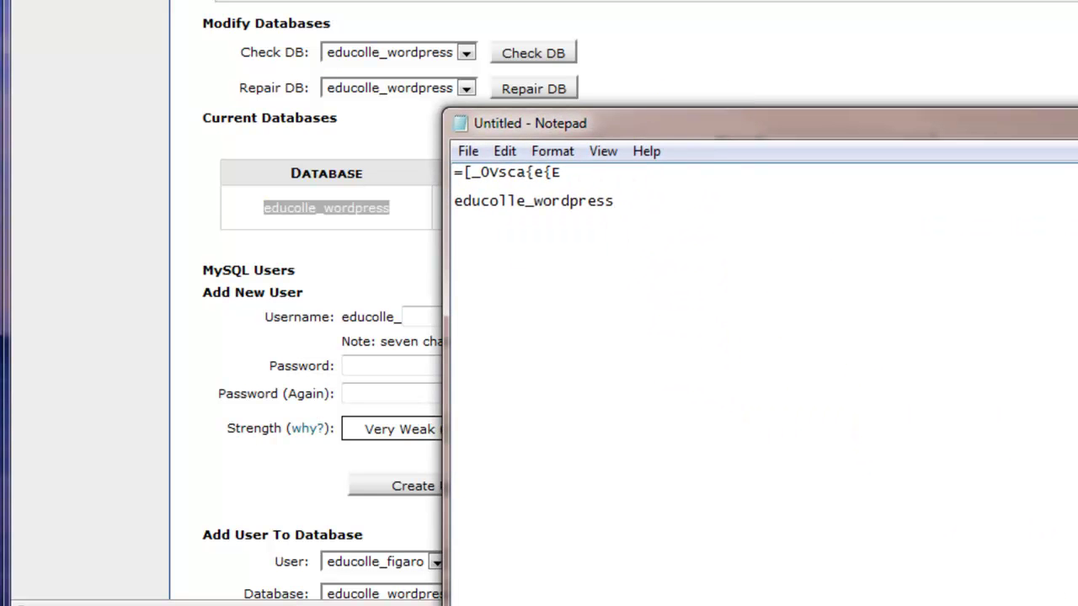
scroll(832, 374, "up", 10)
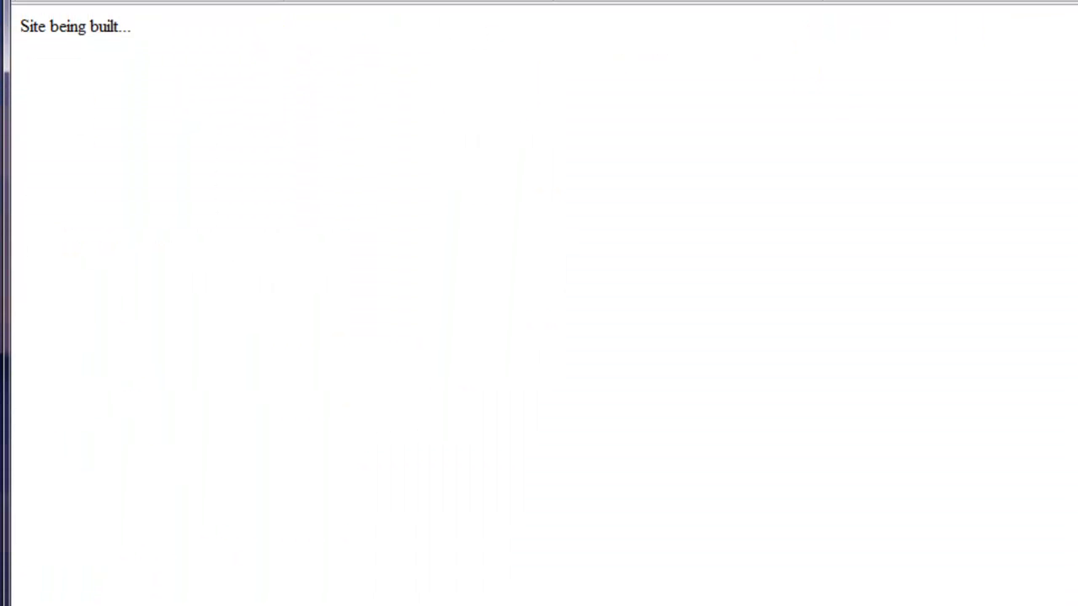
Reload the site and start the configuration file with database educolle_wordpress and user educolle_figaro
left_click(125, 46)
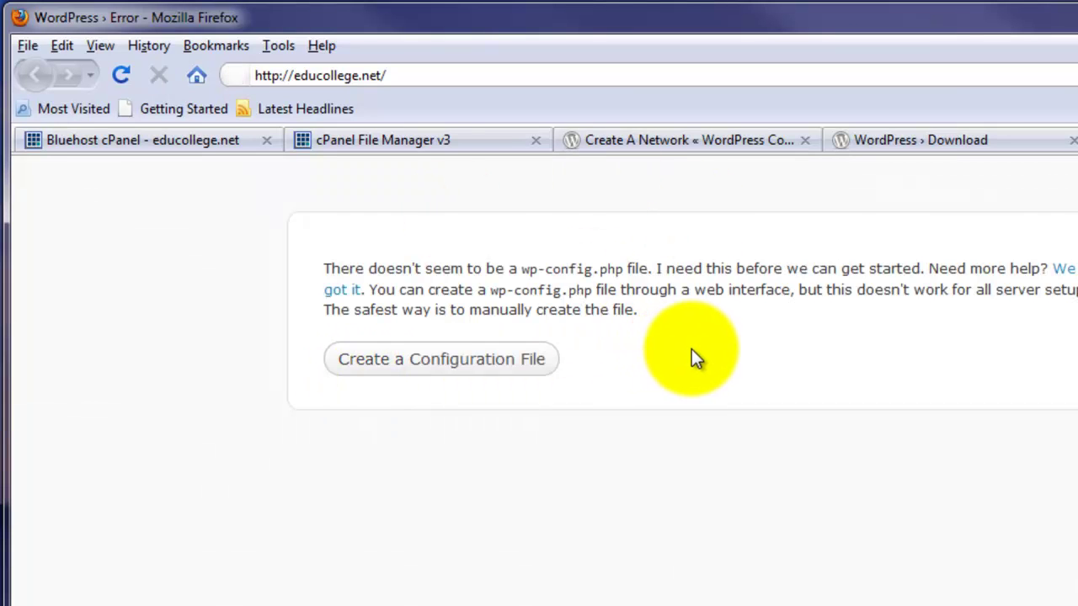
left_click(428, 364)
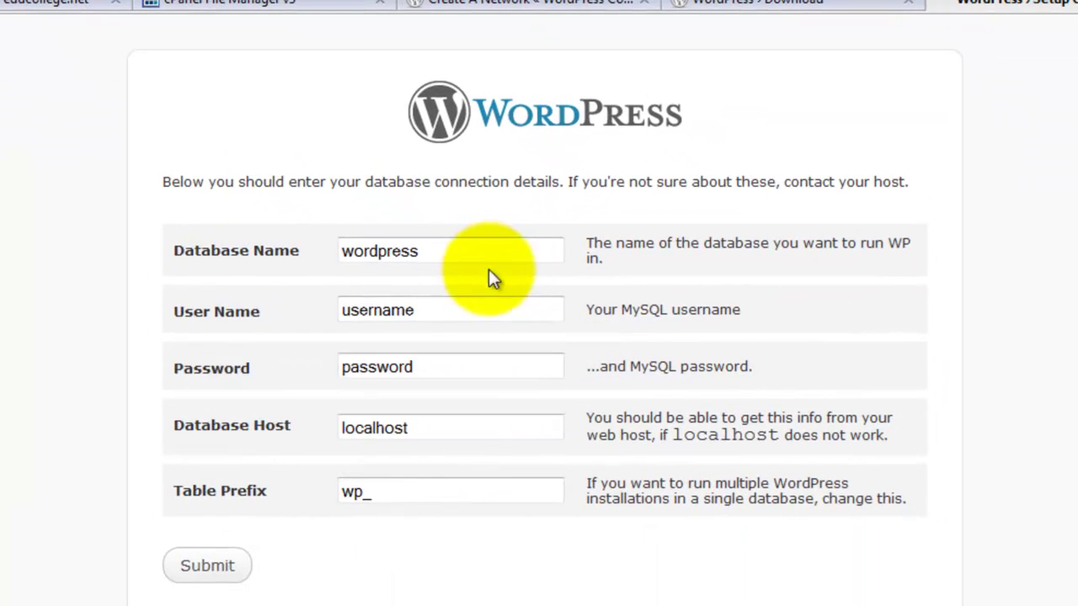
left_click(478, 256)
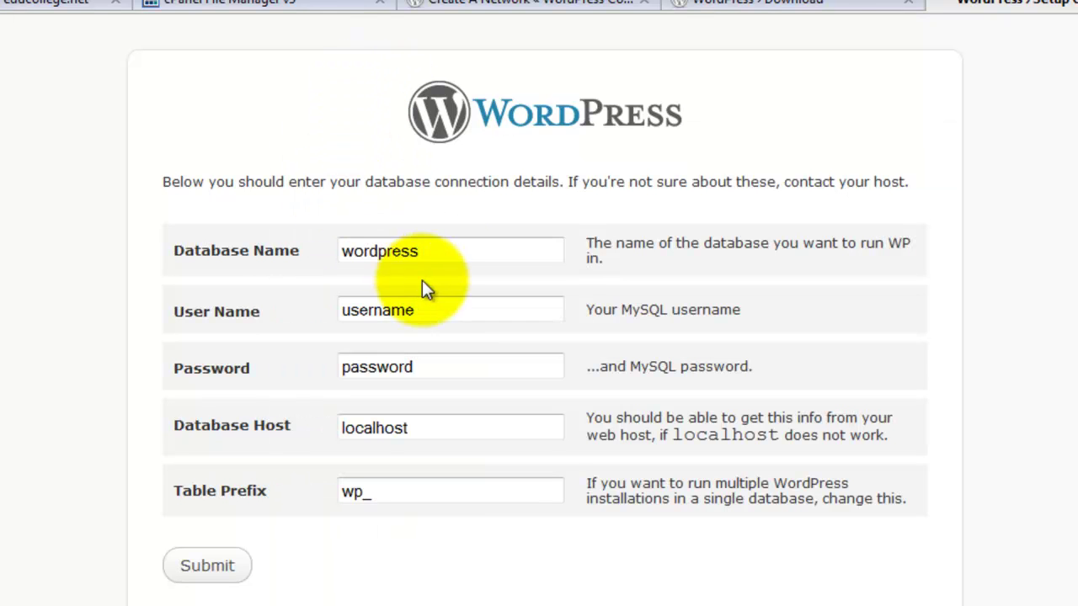
left_click_drag(421, 250, 296, 263)
key("ctrl+v")
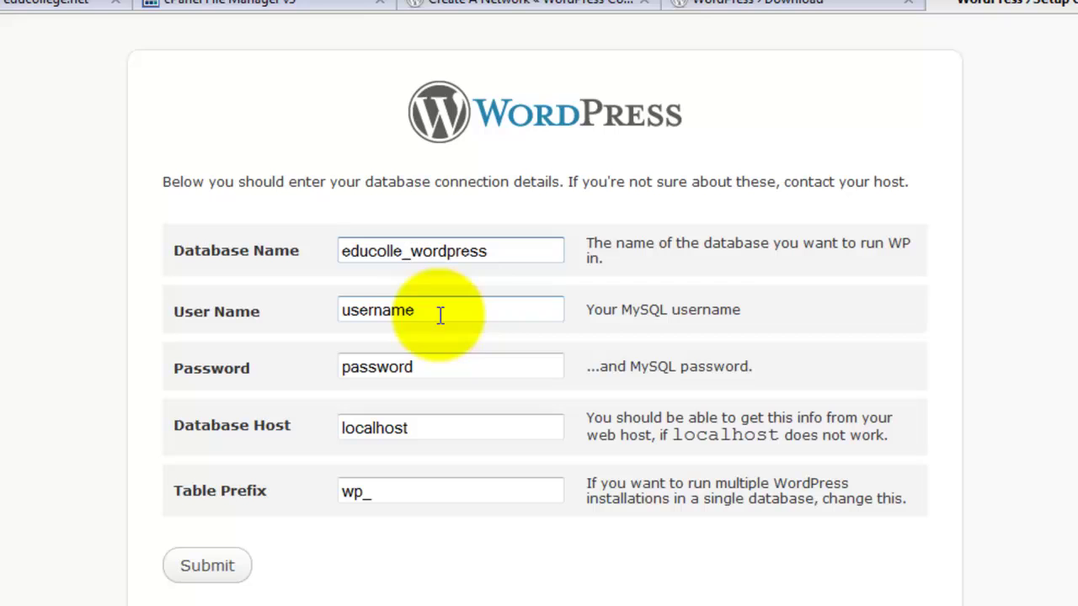
left_click_drag(440, 312, 320, 312)
key("ctrl+v")
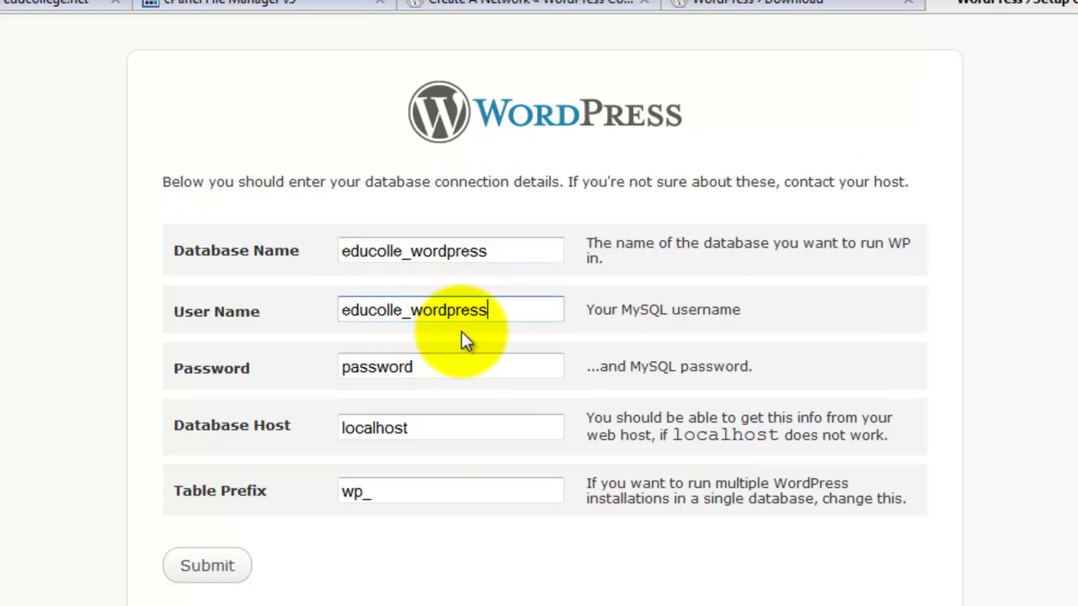
key("BackSpace")
key("BackSpace")
key("BackSpace")
key("BackSpace")
key("BackSpace")
key("BackSpace")
key("BackSpace")
key("BackSpace")
key("BackSpace")
type("figaro")
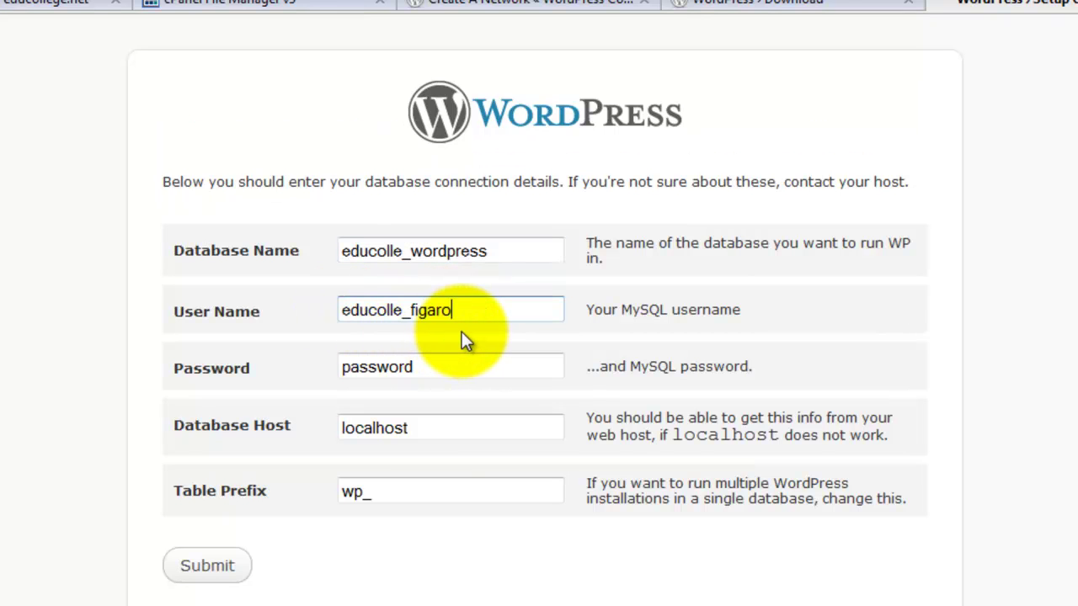
Paste the saved password from the notes, change the table prefix to d2f4_, and submit
key("alt+Tab")
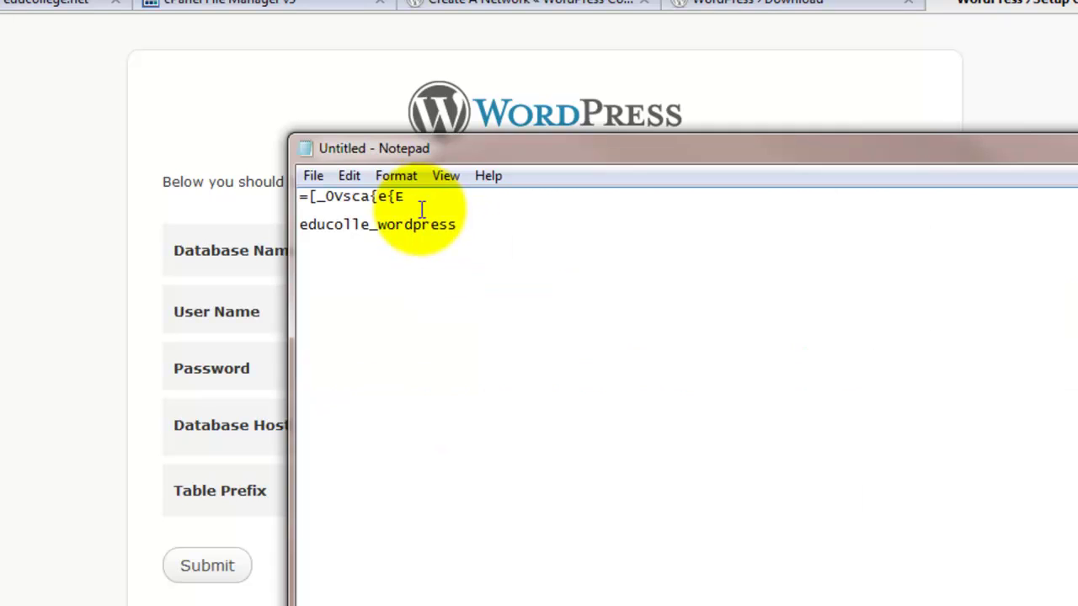
left_click_drag(407, 198, 303, 195)
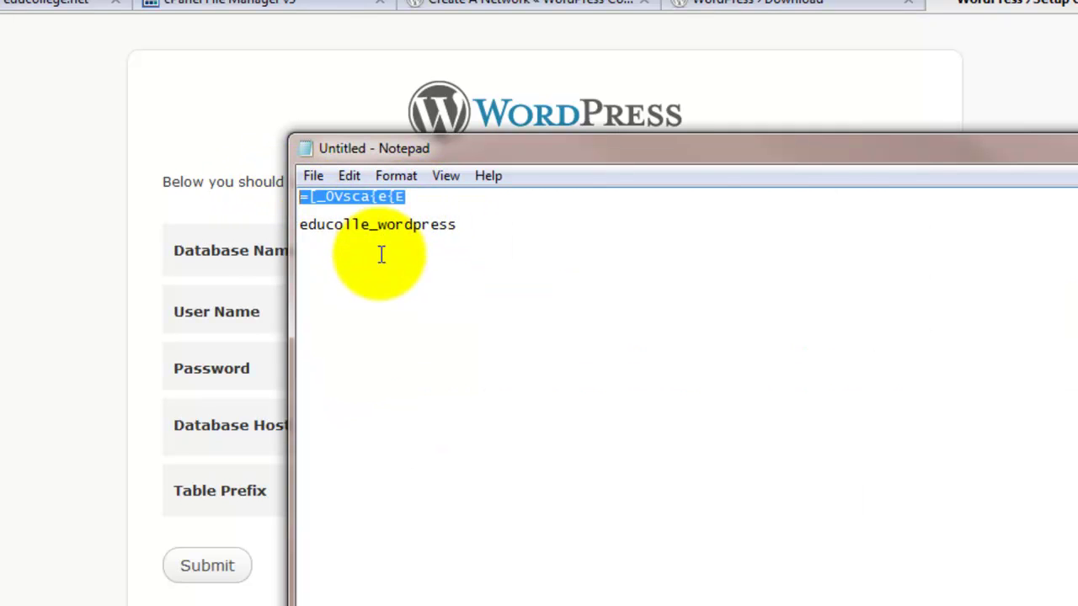
key("ctrl+c")
key("alt+Tab")
key("ctrl+v")
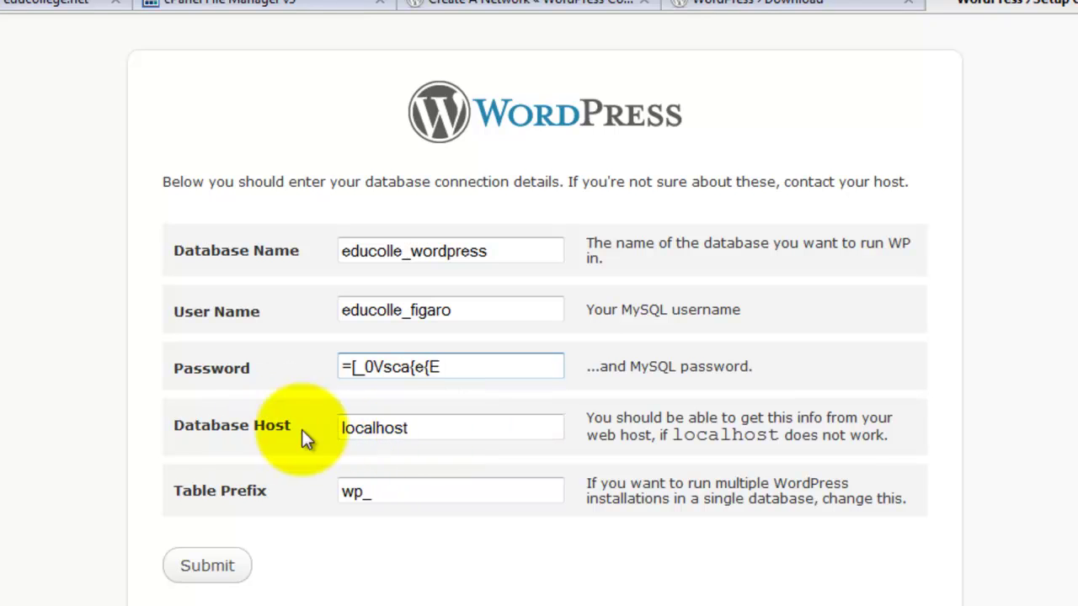
double_click(352, 494)
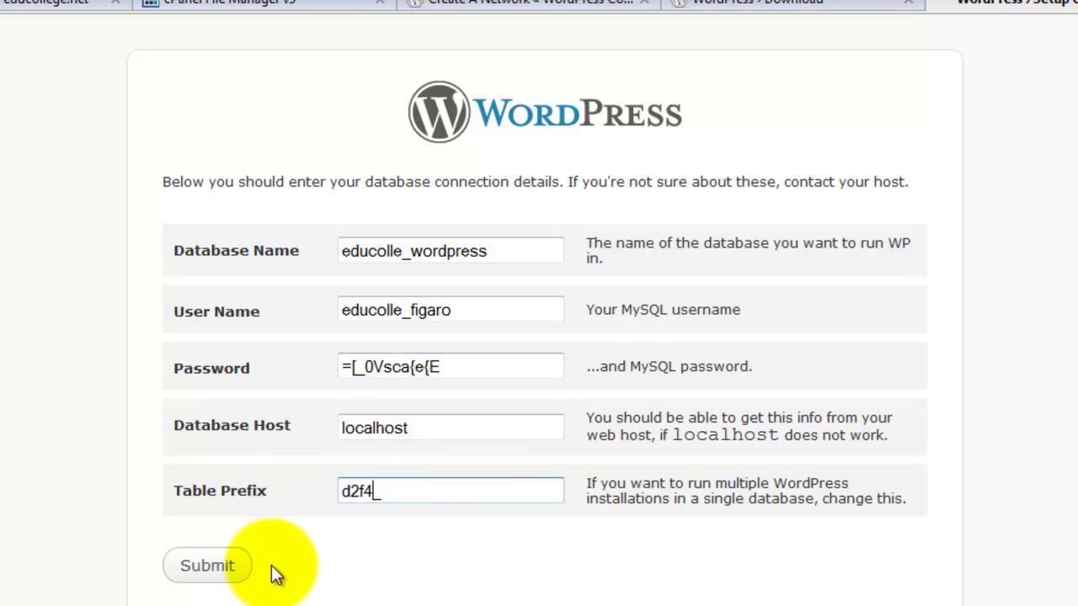
left_click(210, 566)
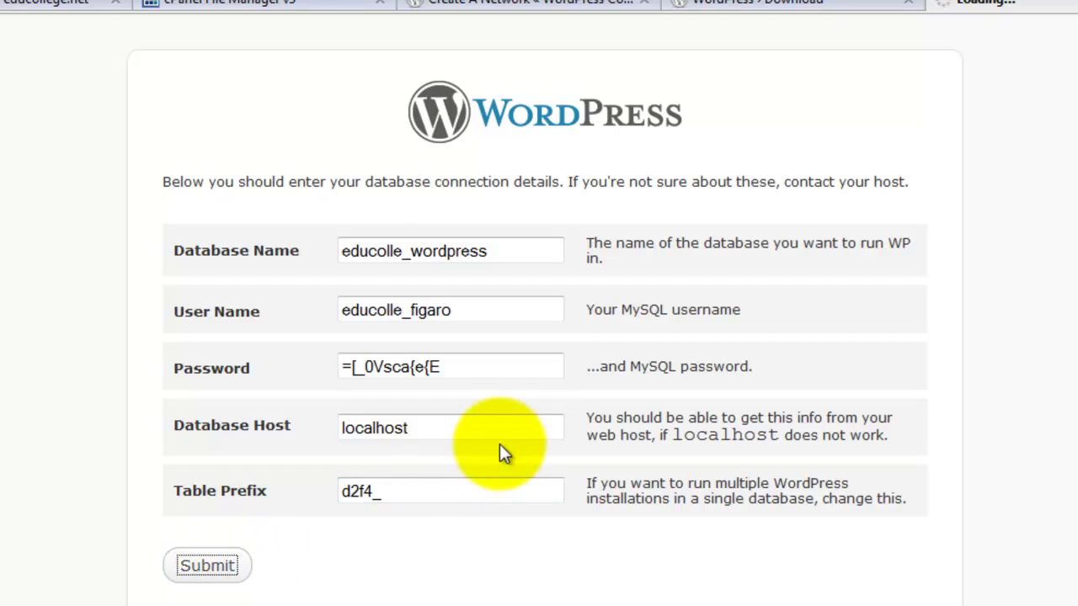
Install WordPress as 'Test Site' with username admin, a strong password and the administrator's e-mail
scroll(468, 305, "down", 3)
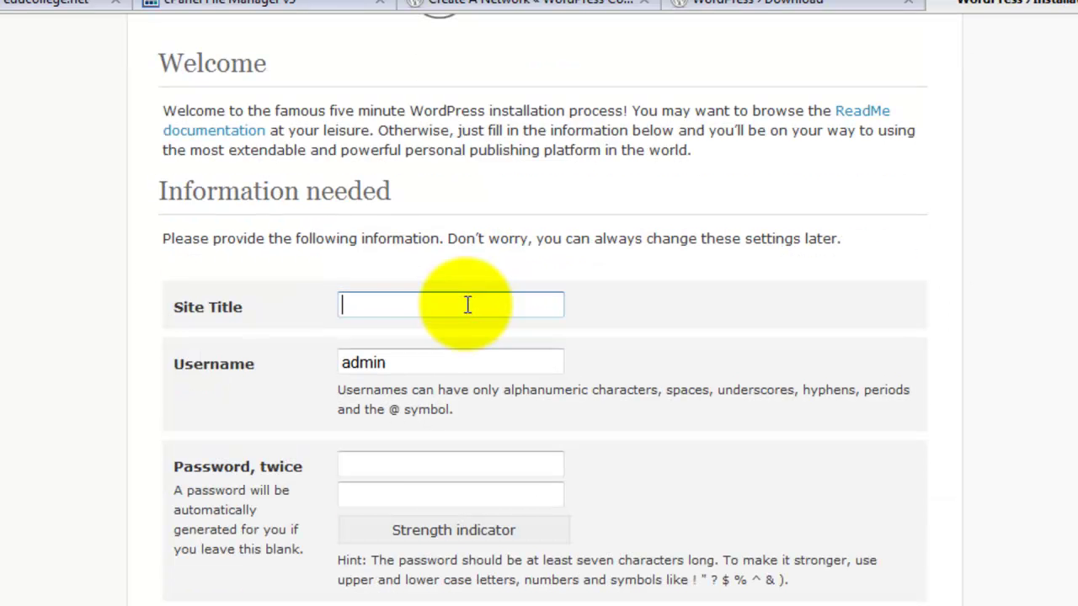
type("Test Site")
key("Tab")
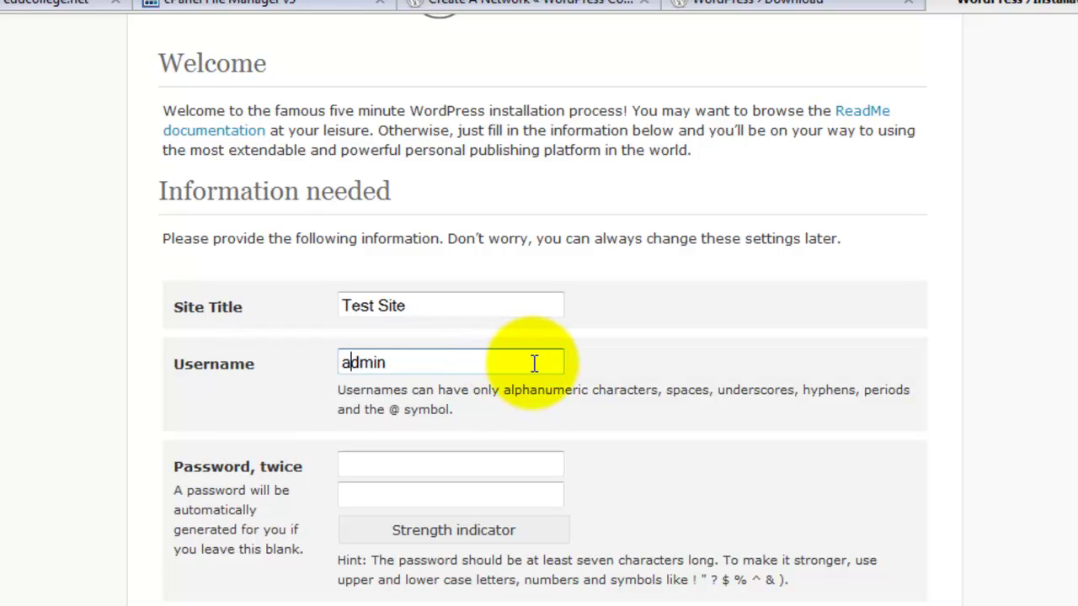
scroll(539, 365, "down", 3)
left_click(352, 238)
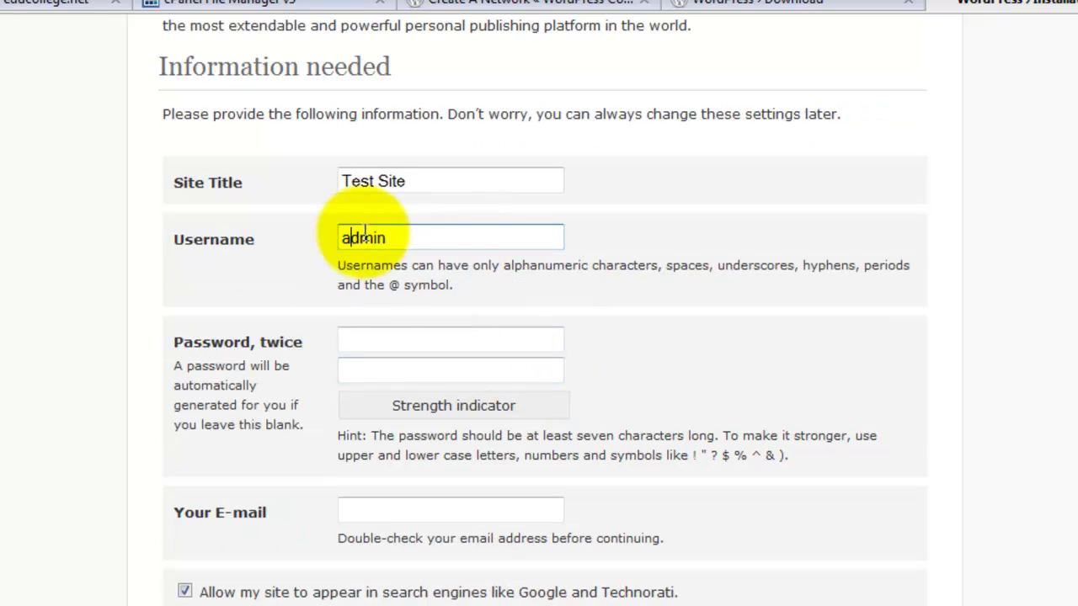
left_click(423, 338)
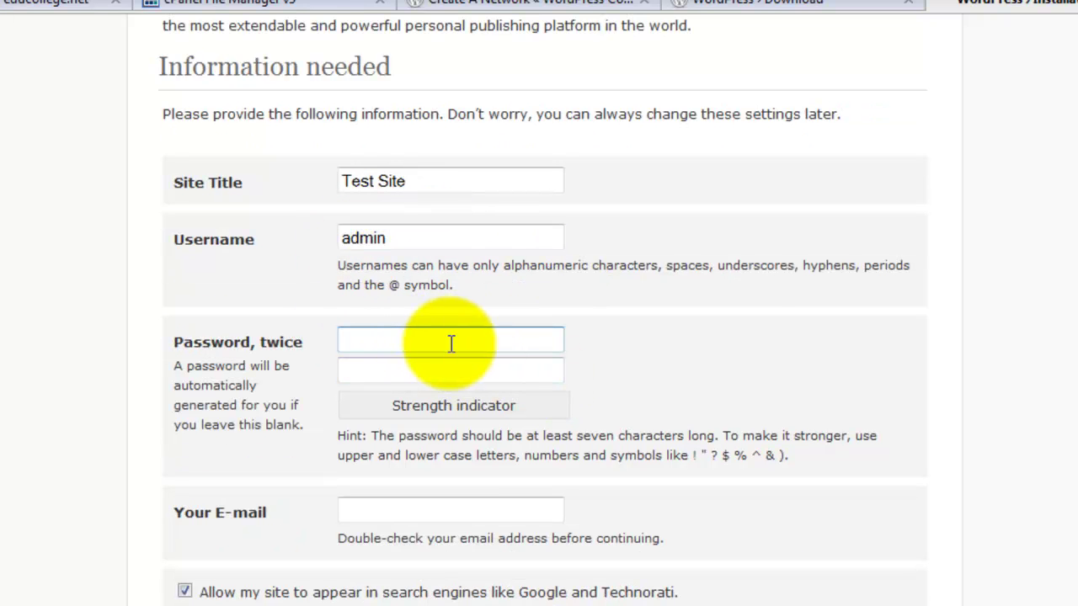
left_click(450, 378)
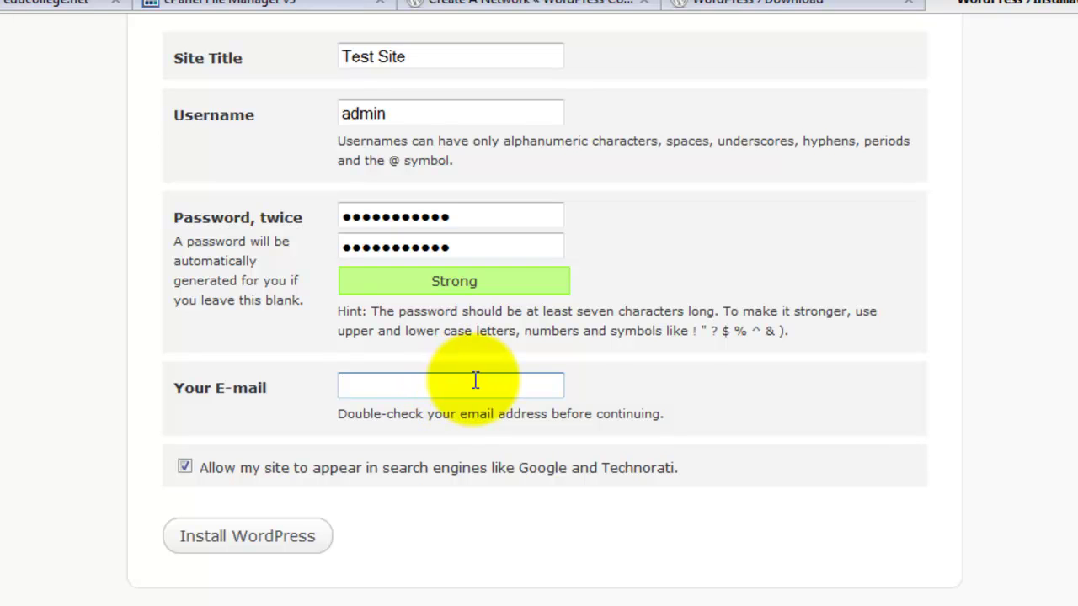
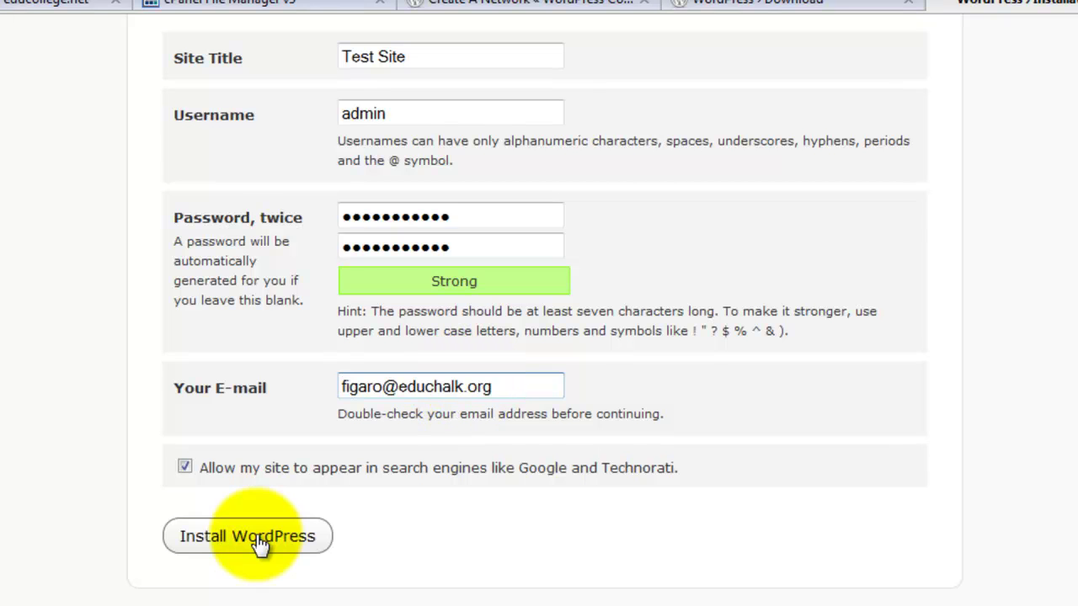
left_click(252, 539)
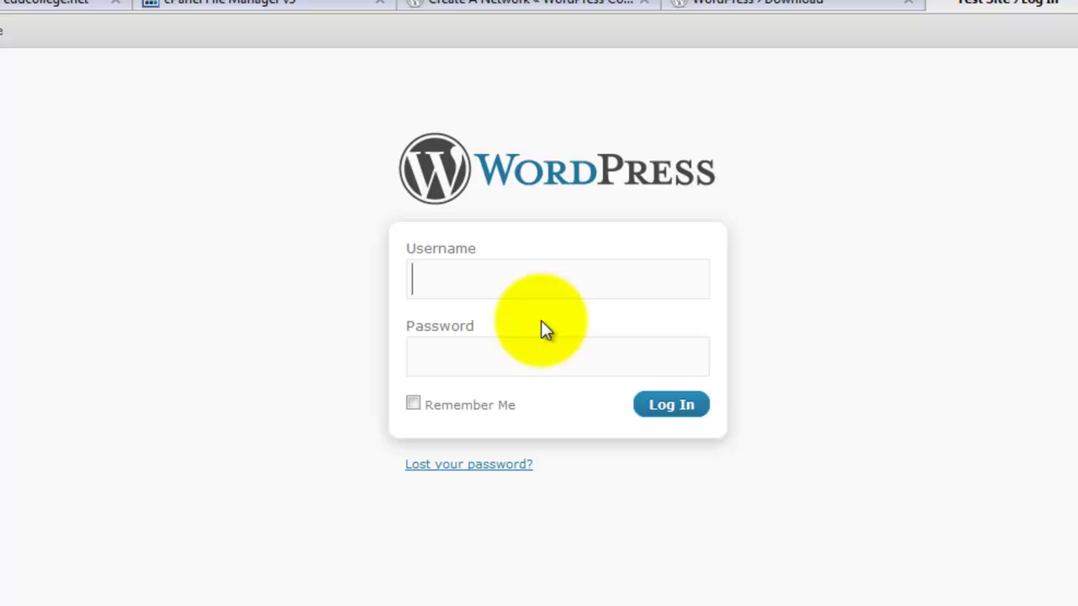
Log in and update the Akismet plugin to version 2.4.0 from the Updates page
type("a")
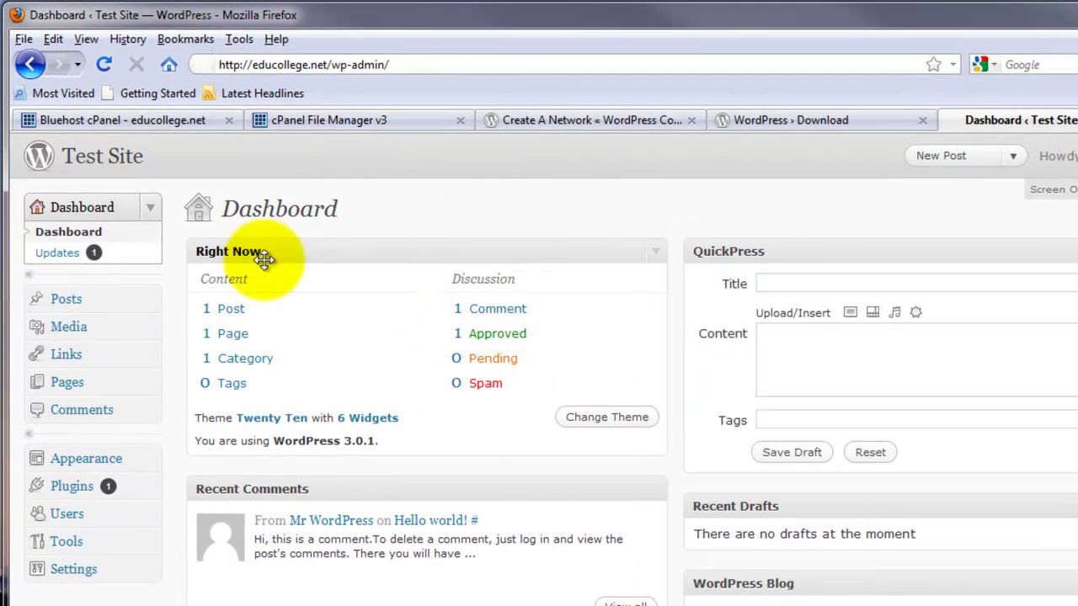
left_click(53, 252)
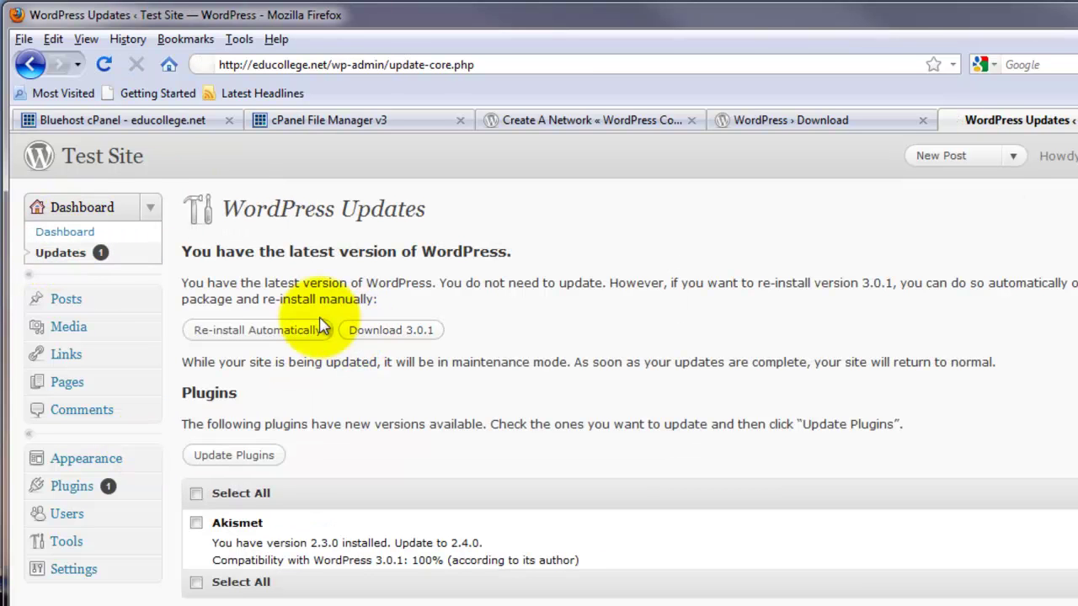
left_click(196, 523)
left_click(240, 456)
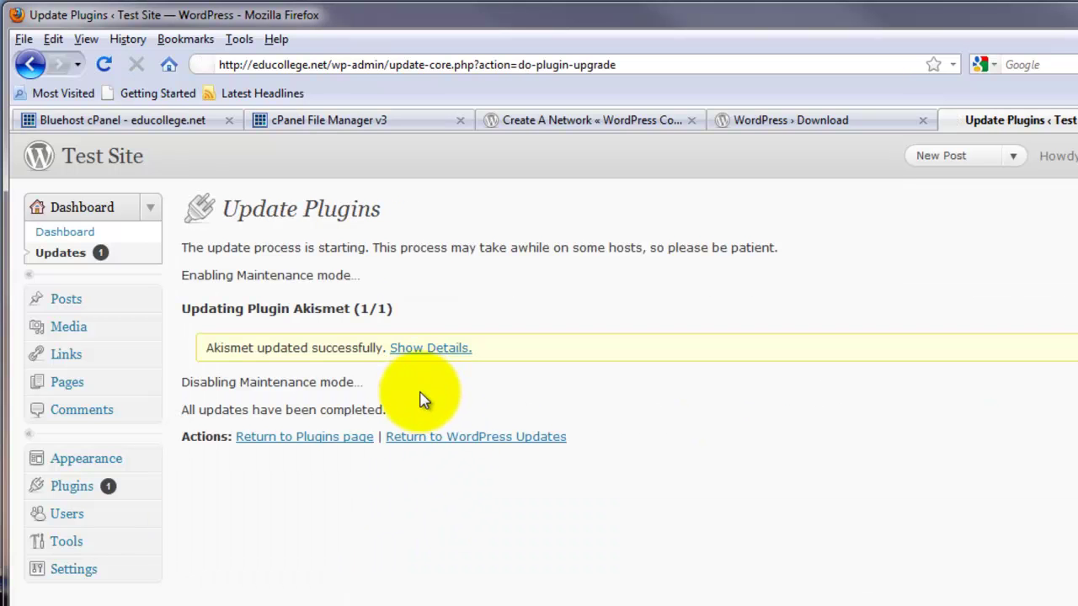
left_click(309, 437)
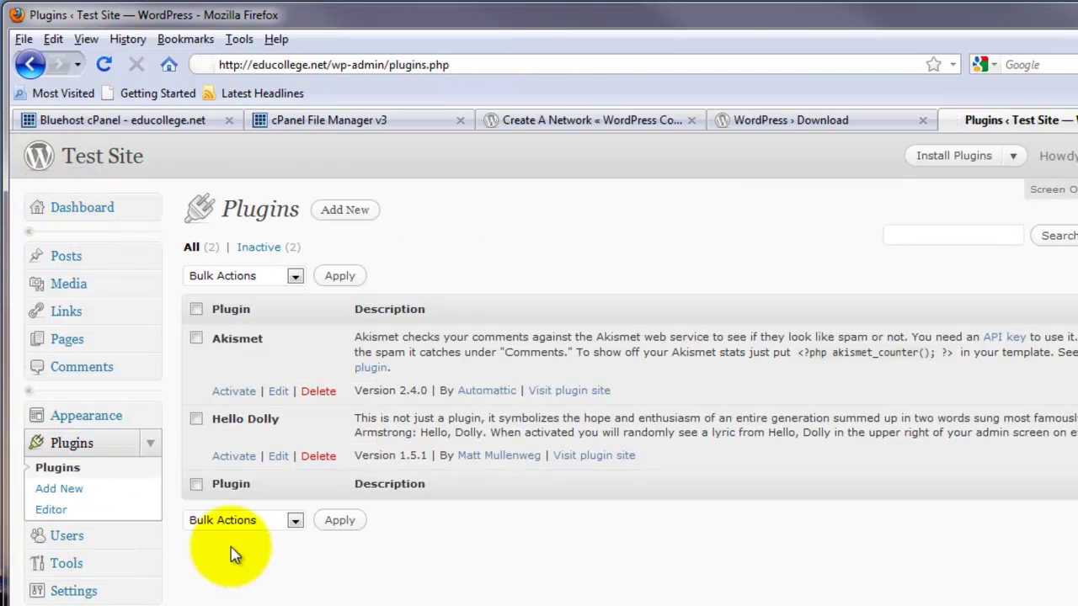
View the site's front page, then go back to the Site Admin Dashboard
scroll(252, 547, "down", 1)
scroll(289, 529, "up", 1)
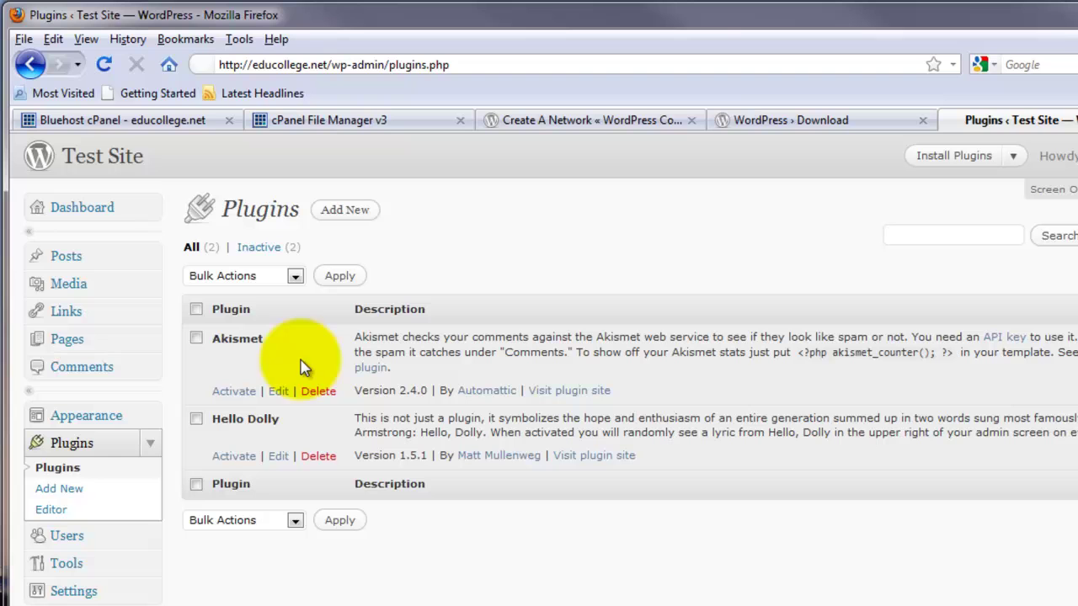
left_click(106, 155)
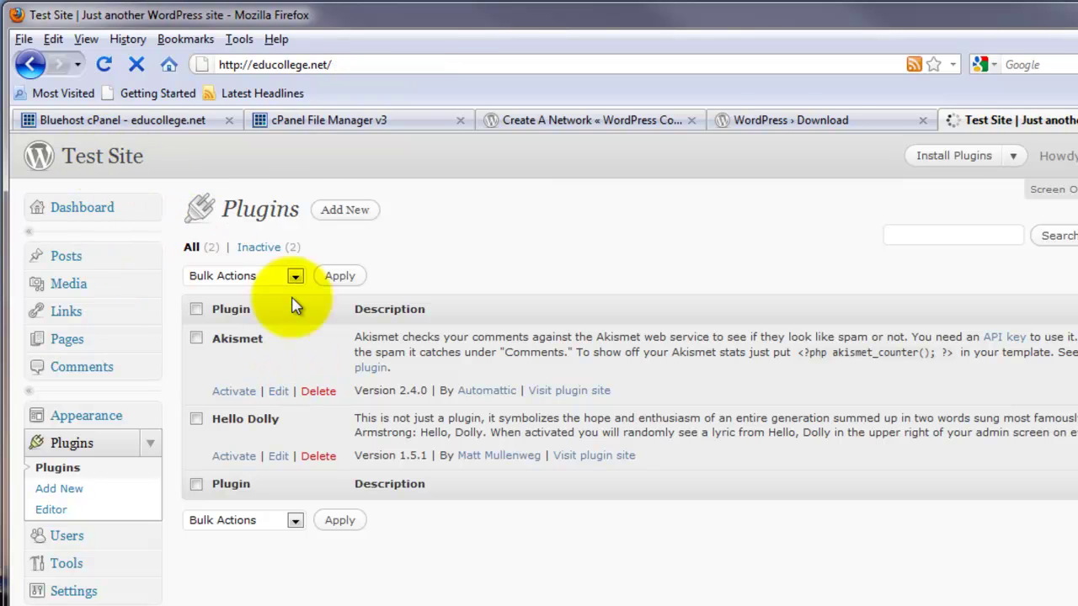
scroll(699, 412, "down", 3)
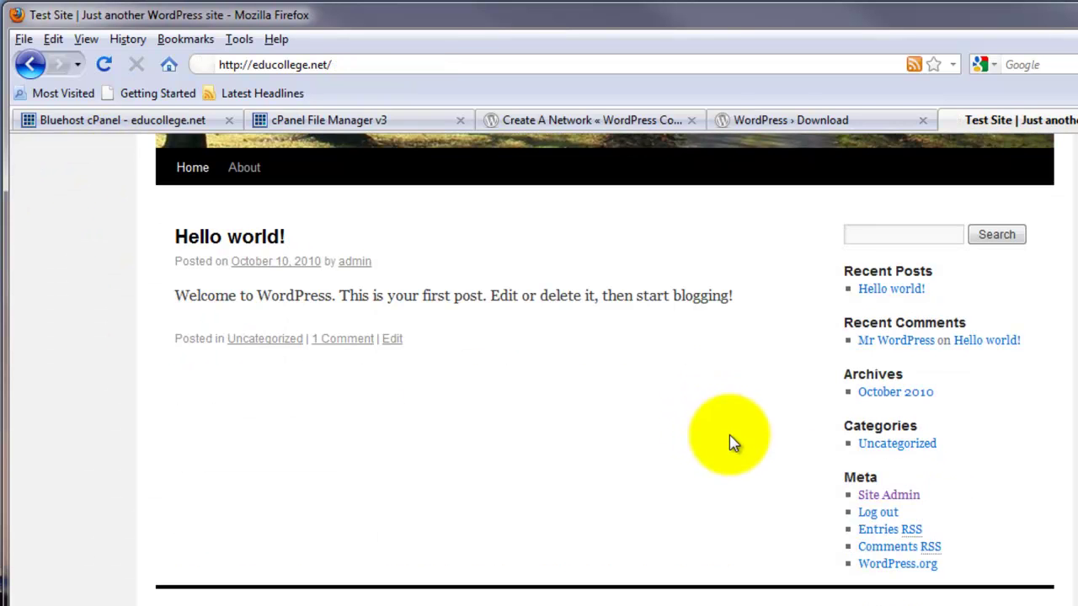
left_click(884, 496)
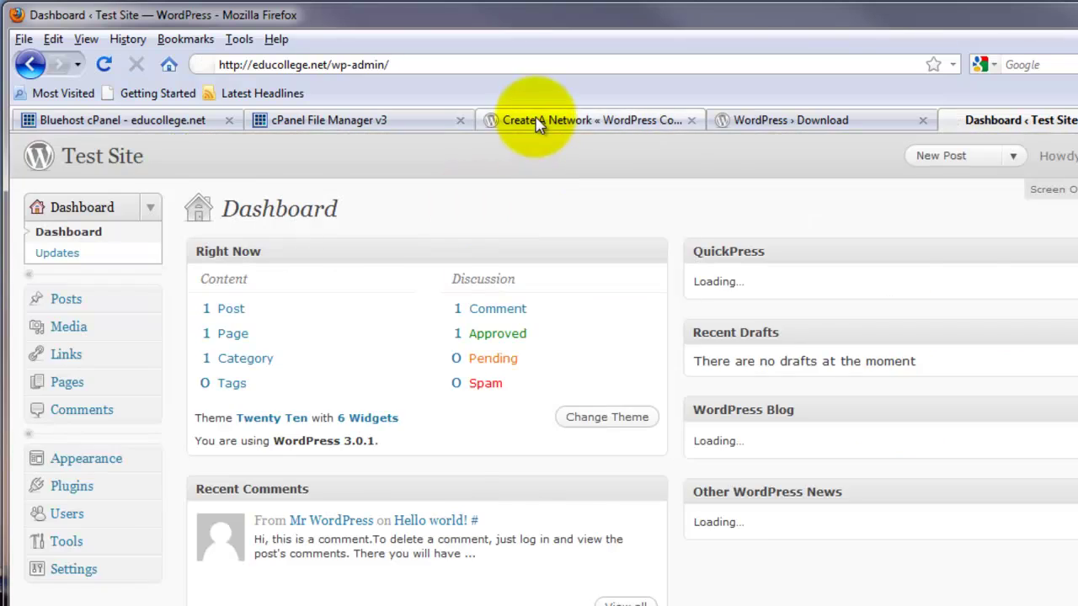
Copy the define('WP_ALLOW_MULTISITE', true); line from Step 3 of the Create A Network Codex guide
left_click(533, 121)
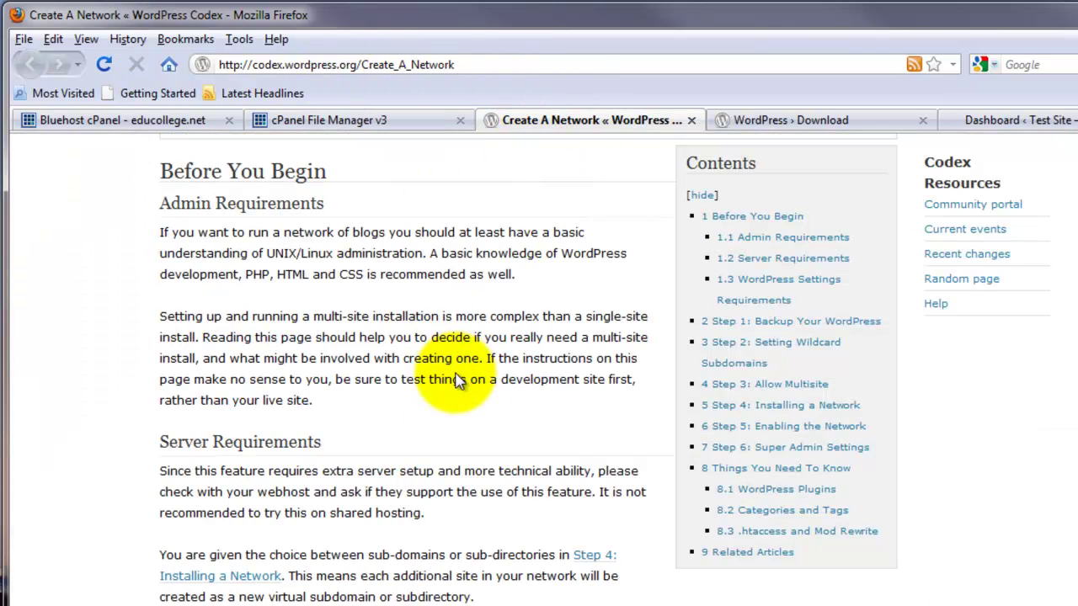
scroll(444, 374, "down", 10)
scroll(455, 387, "down", 1)
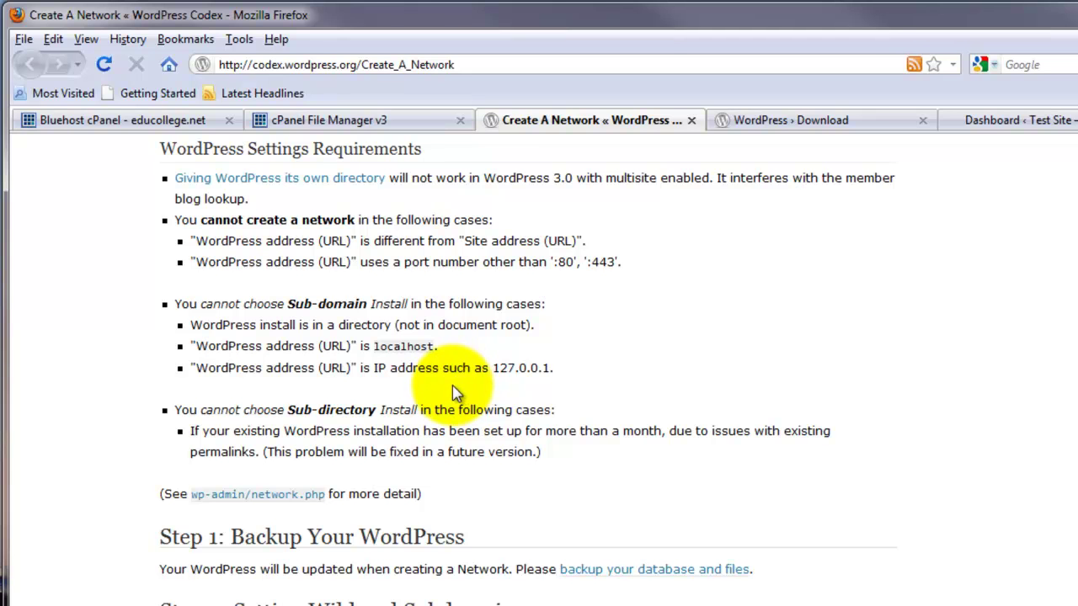
scroll(454, 404, "down", 2)
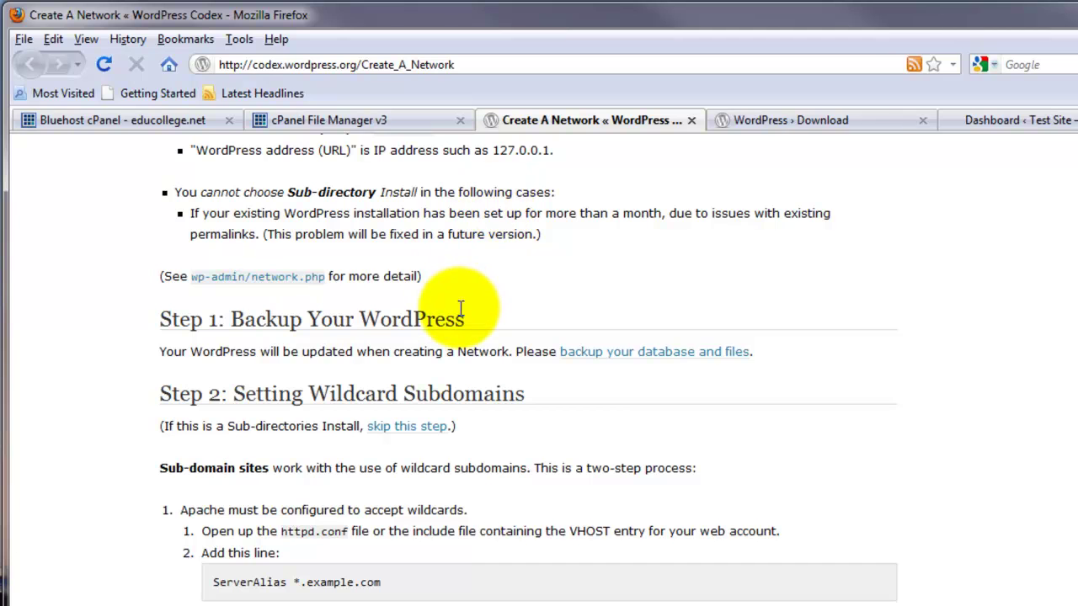
scroll(462, 308, "down", 3)
scroll(462, 310, "down", 2)
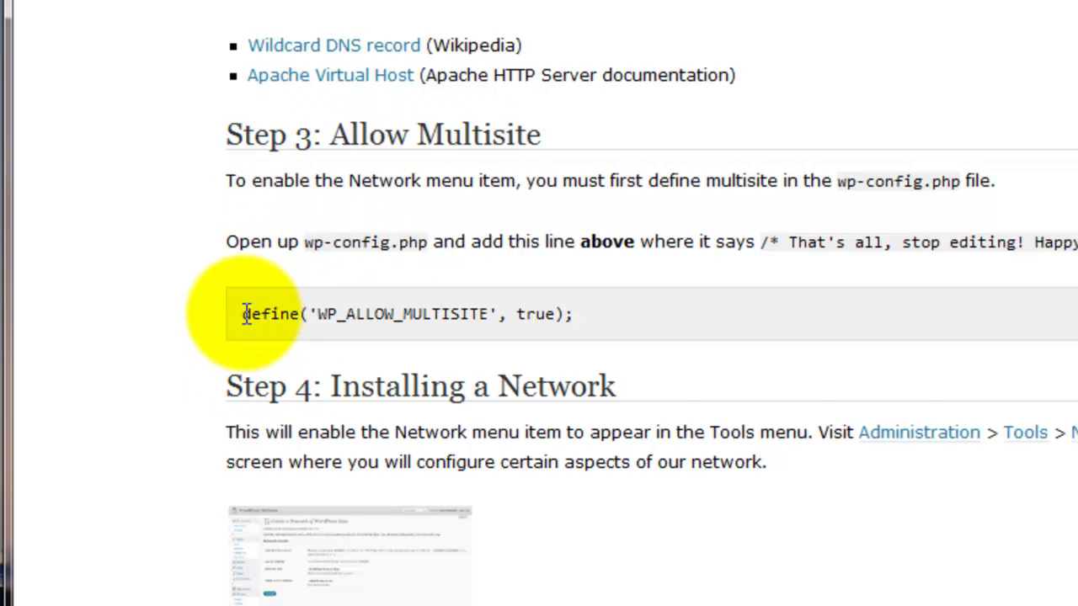
left_click_drag(245, 314, 552, 310)
right_click(554, 327)
left_click(601, 340)
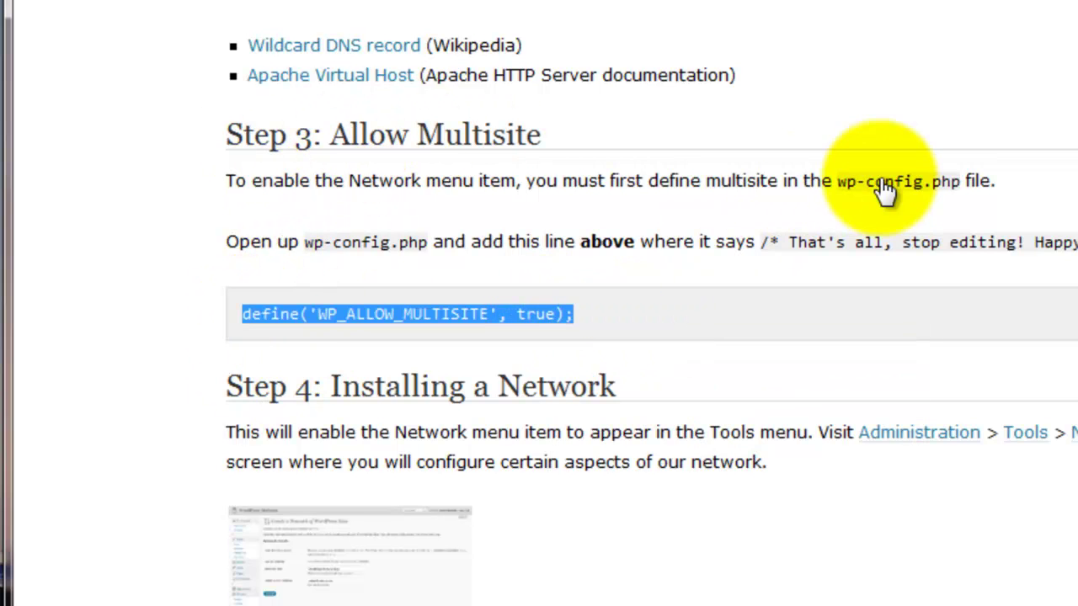
Reload the File Manager listing and open wp-config.php in the editor
key("alt+Tab")
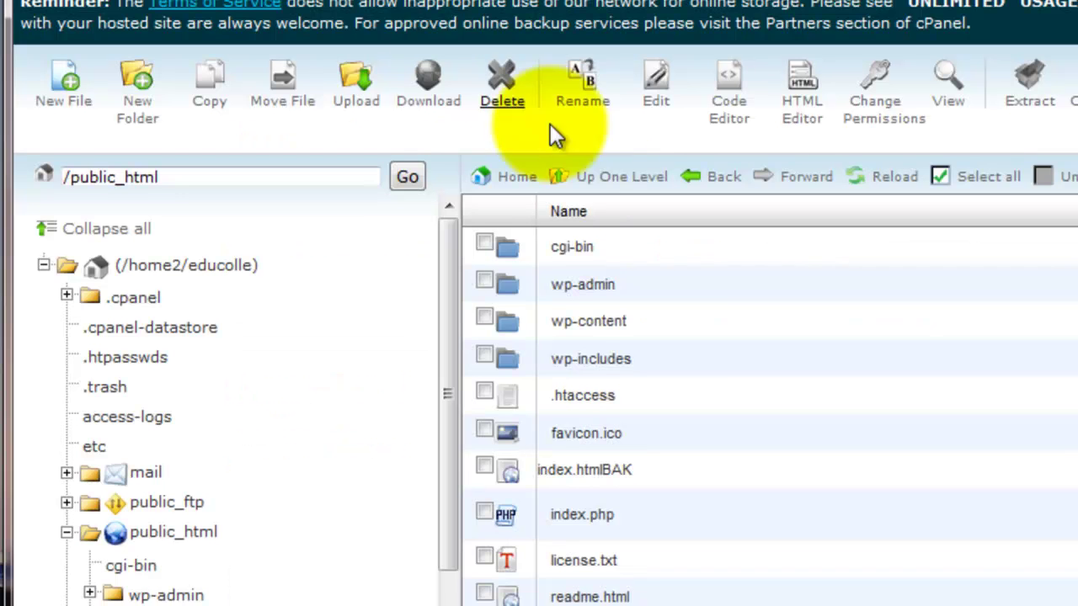
scroll(810, 467, "down", 1)
scroll(810, 467, "down", 1)
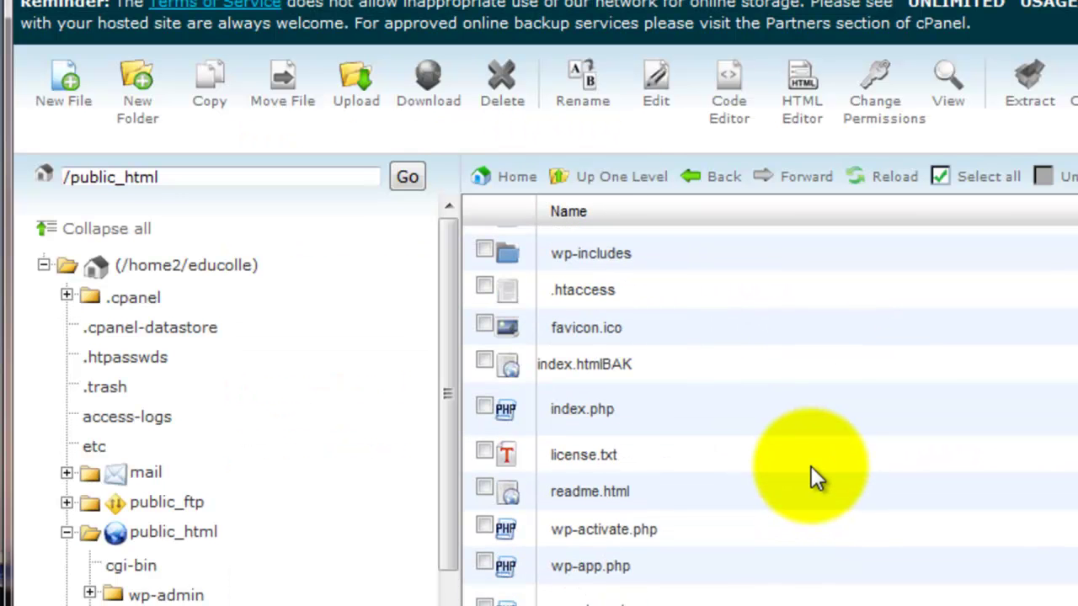
left_click(895, 178)
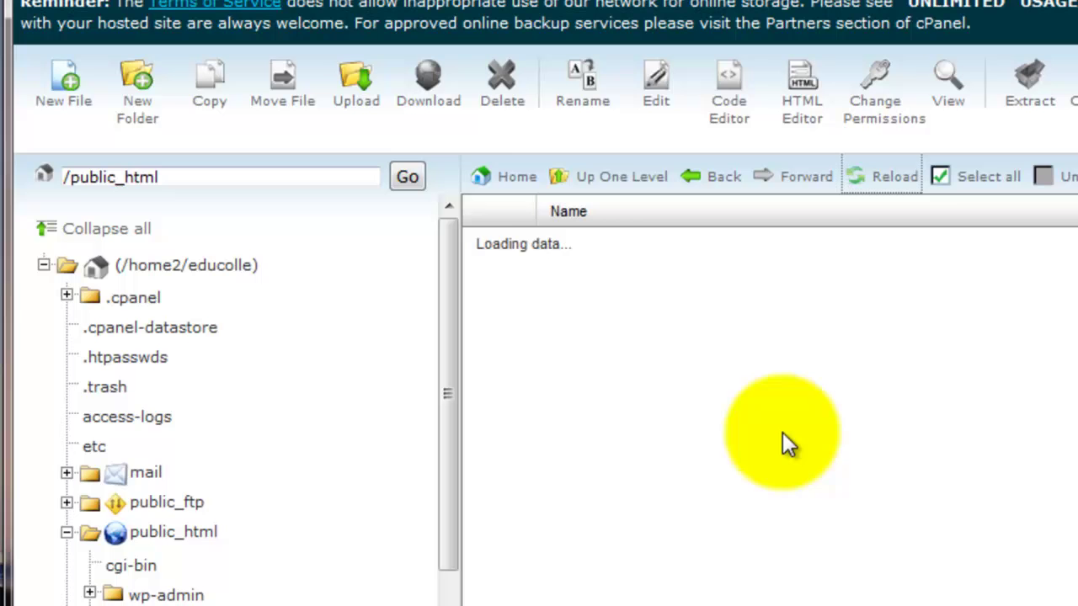
scroll(693, 406, "down", 1)
scroll(693, 409, "down", 2)
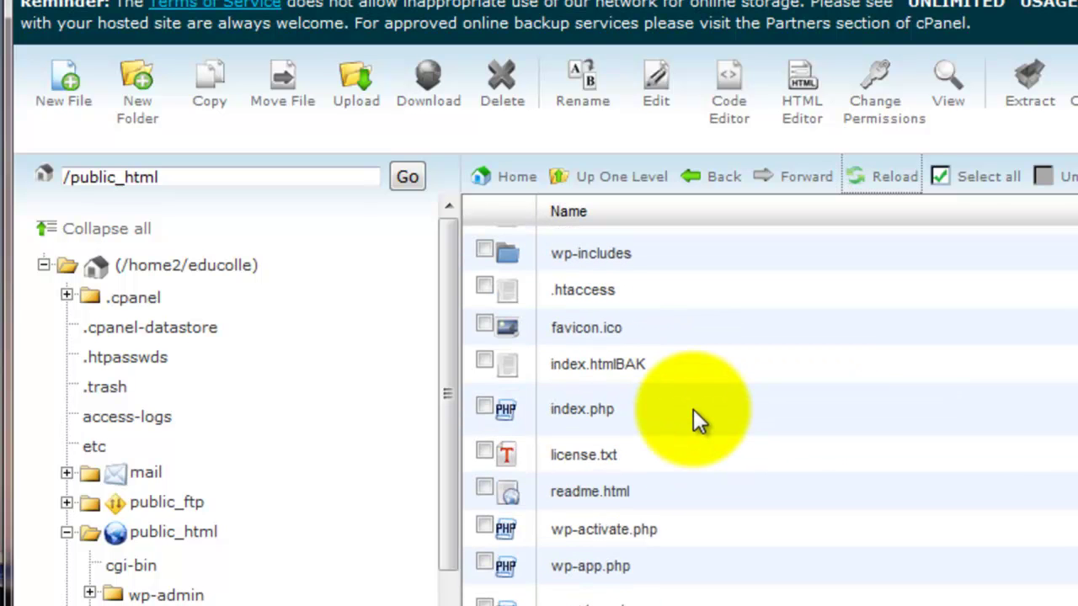
scroll(694, 412, "down", 1)
scroll(692, 412, "down", 4)
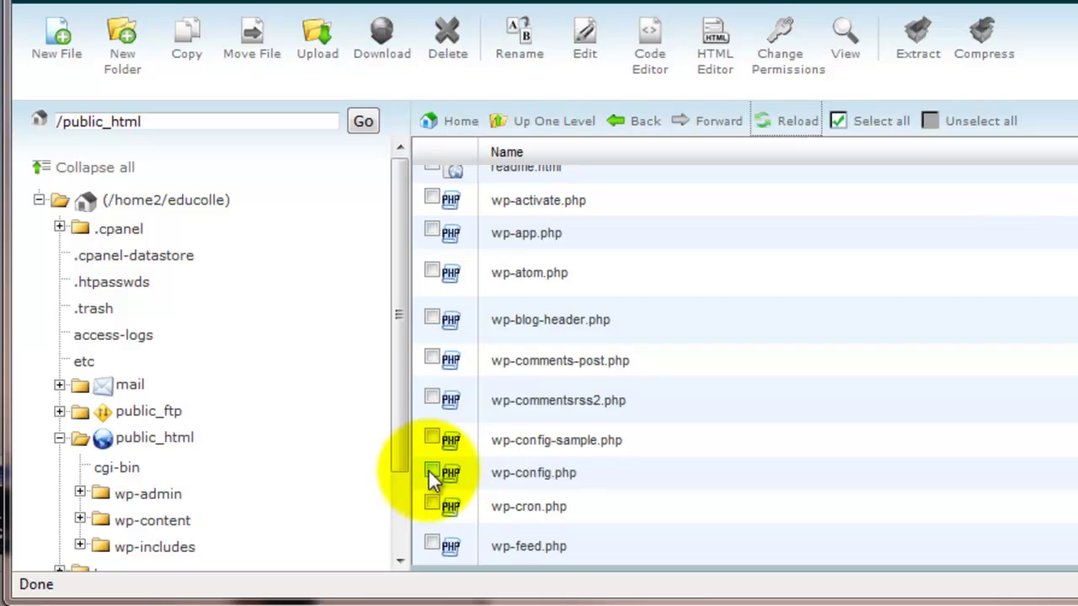
left_click(431, 468)
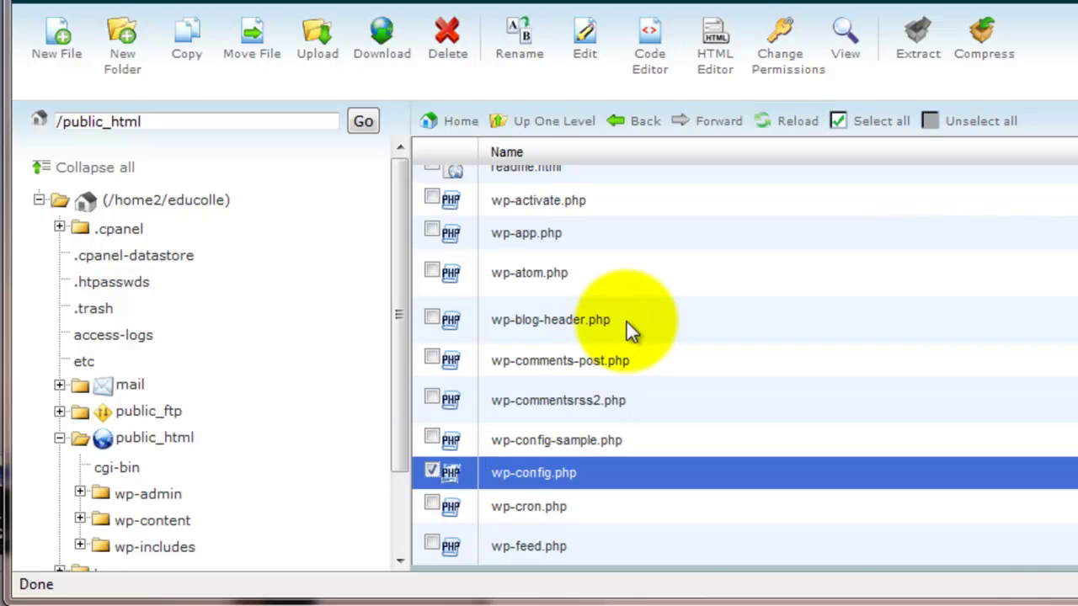
left_click(585, 49)
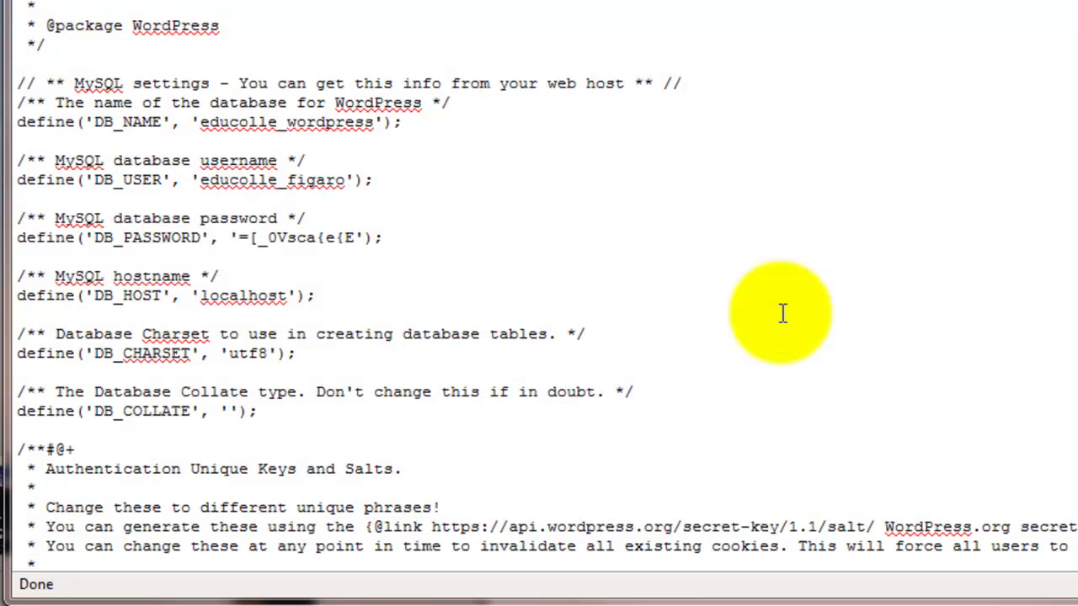
Paste define('WP_ALLOW_MULTISITE', true); on a new line below DB_COLLATE
scroll(782, 312, "down", 1)
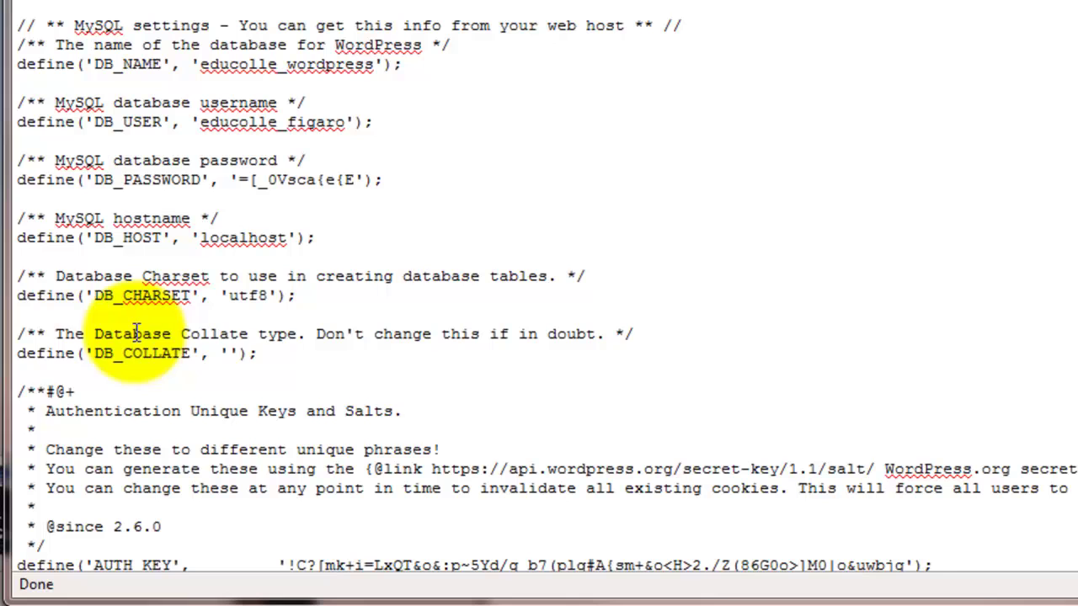
left_click(290, 353)
key("Return")
key("Return")
key("ctrl+v")
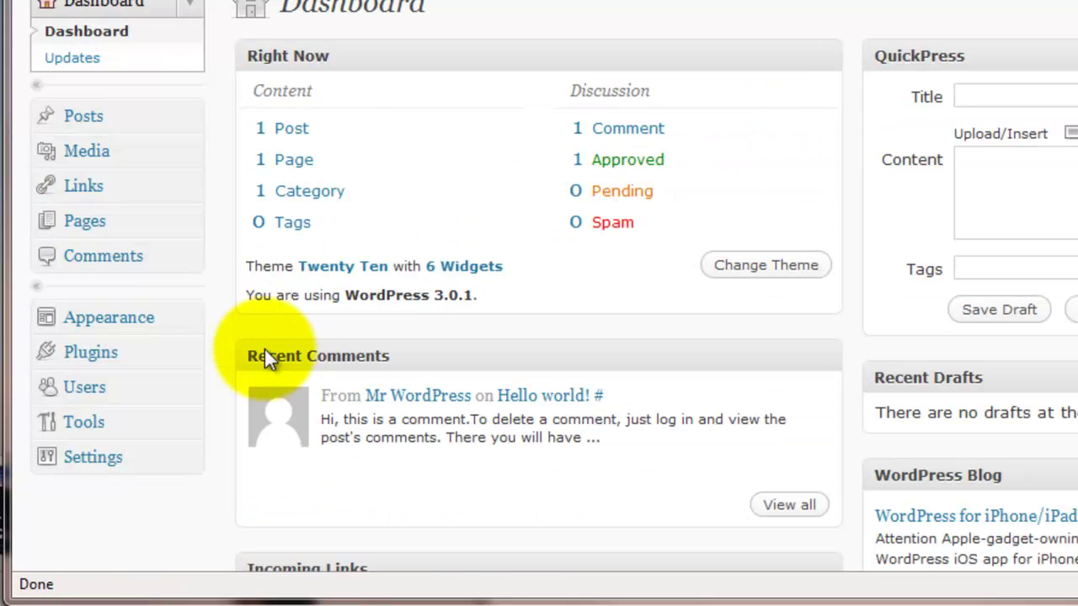
Open Tools > Network to reach the sub-directory network form titled 'Test Site Sites'
left_click(135, 430)
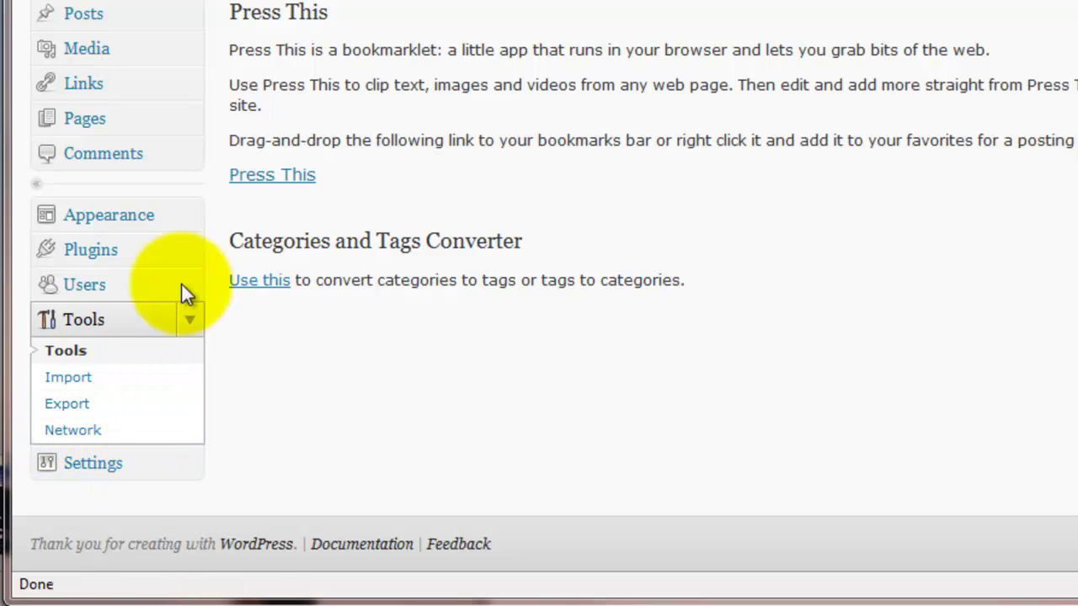
left_click(74, 432)
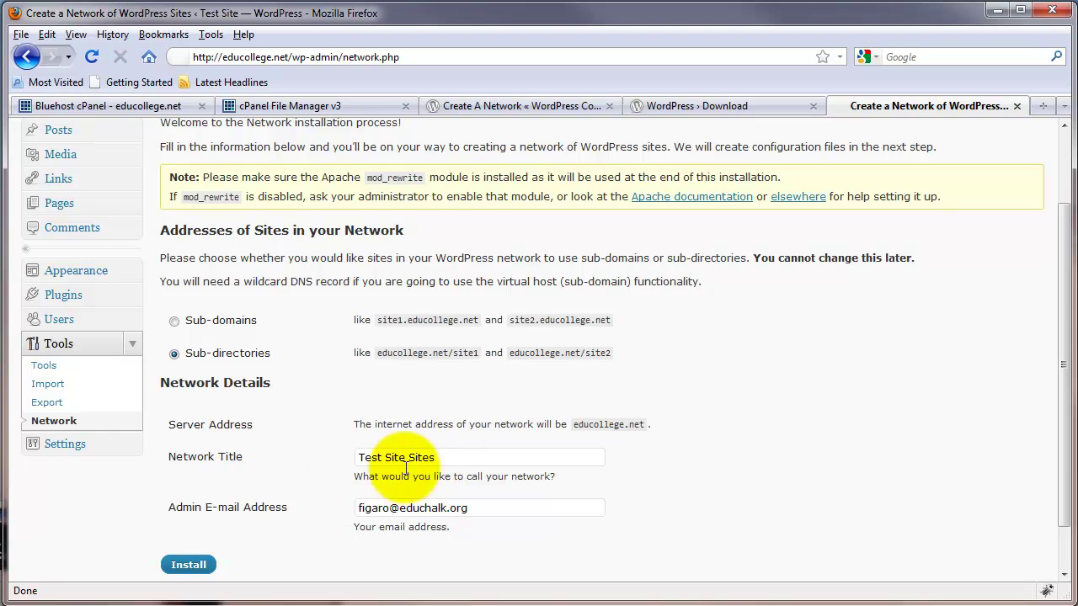
scroll(374, 506, "down", 2)
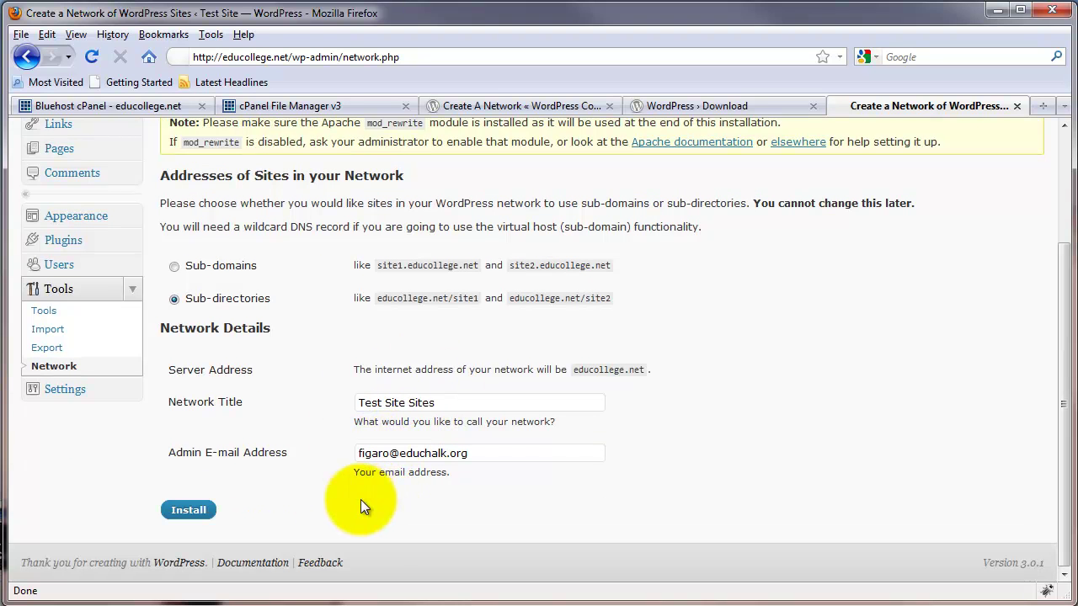
Install the network, then copy the seven wp-config.php define lines shown under step 2
left_click(188, 511)
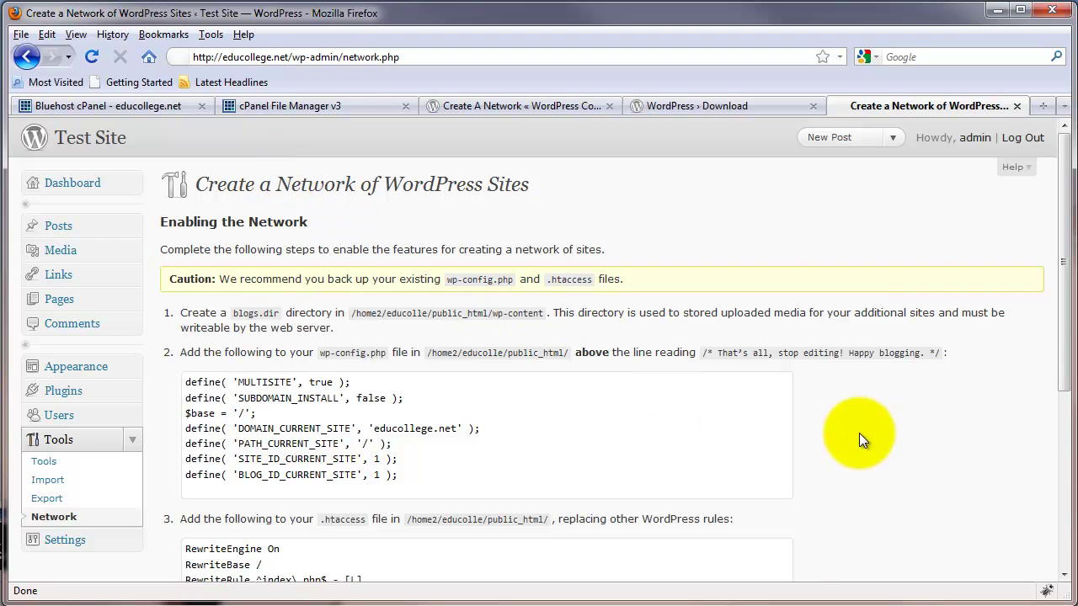
scroll(859, 434, "down", 2)
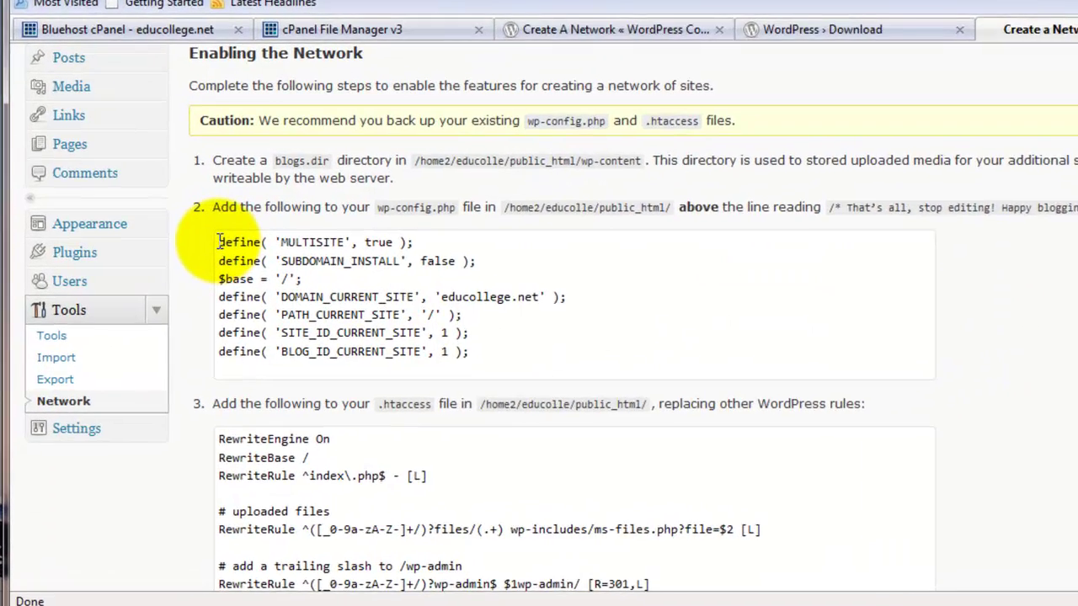
left_click_drag(185, 286, 292, 318)
left_click_drag(368, 263, 662, 339)
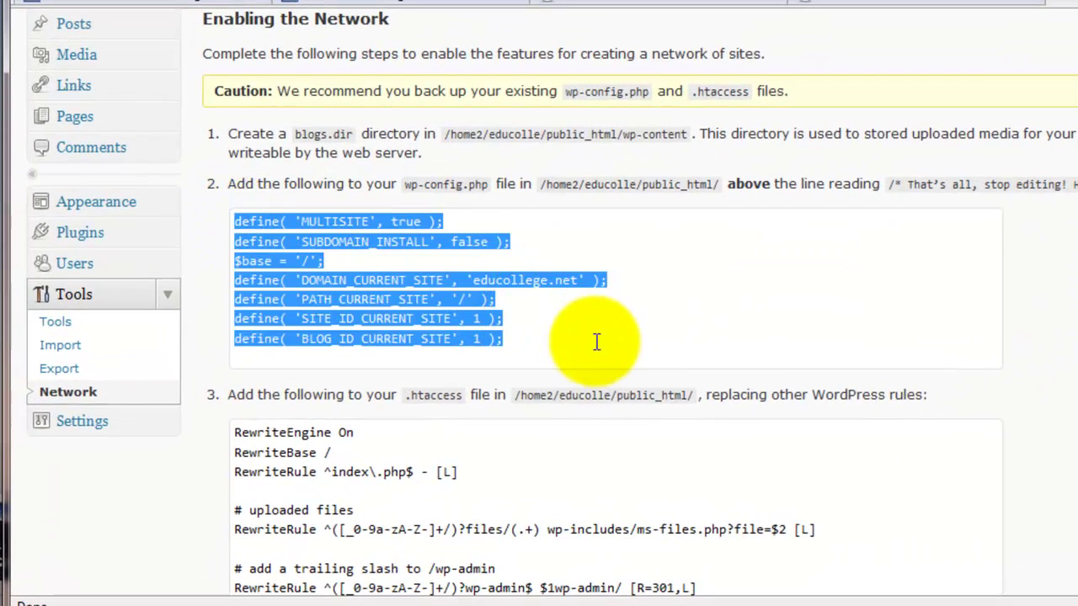
right_click(410, 282)
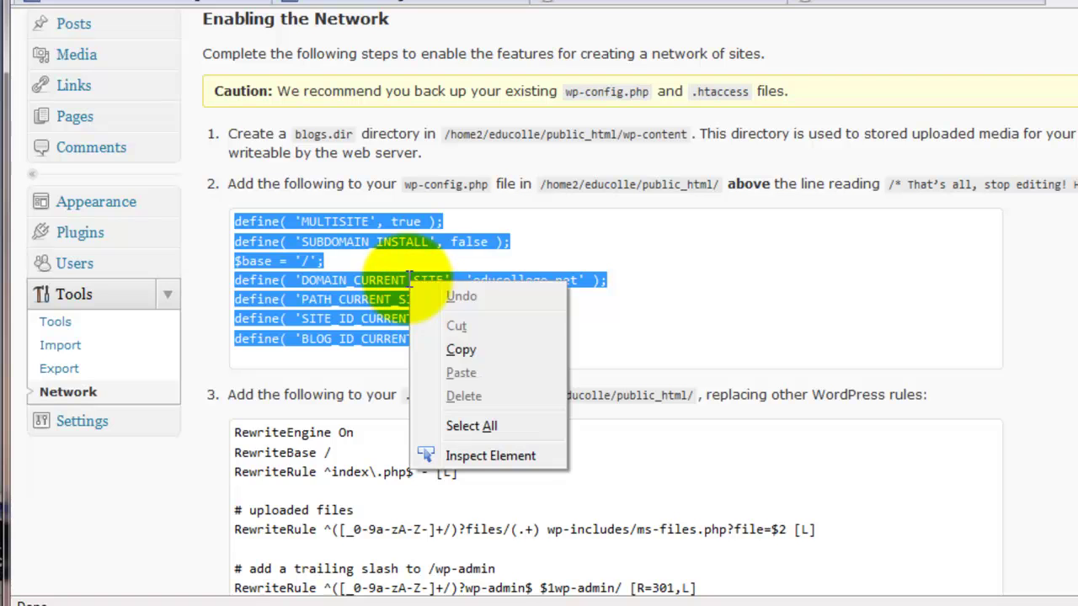
left_click(477, 346)
left_click(601, 335)
Open wp-config.php and paste the seven multisite define lines below WP_ALLOW_MULTISITE
left_click(457, 7)
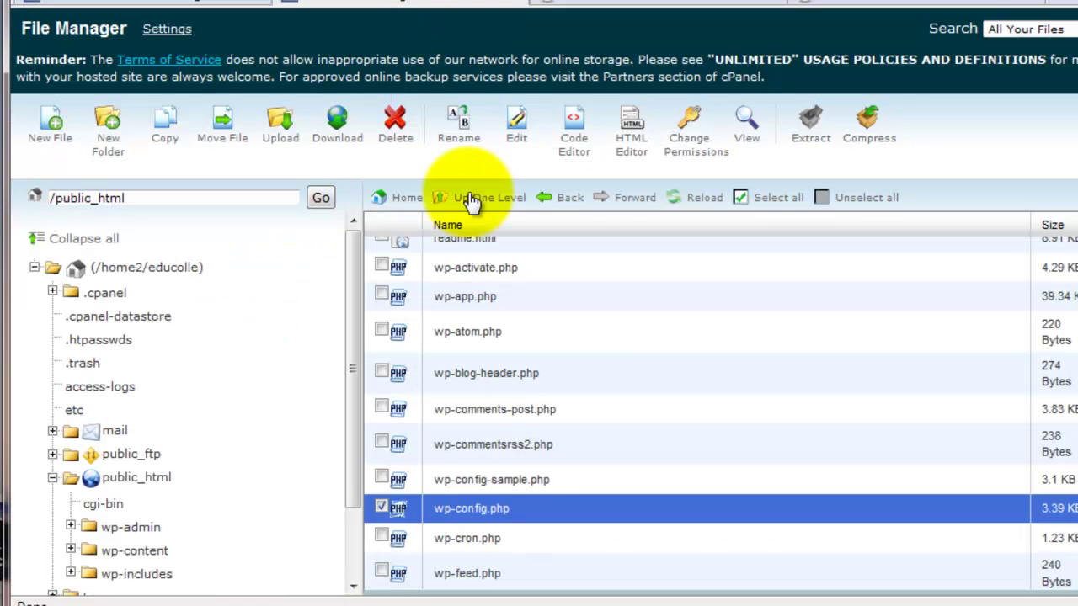
left_click(518, 134)
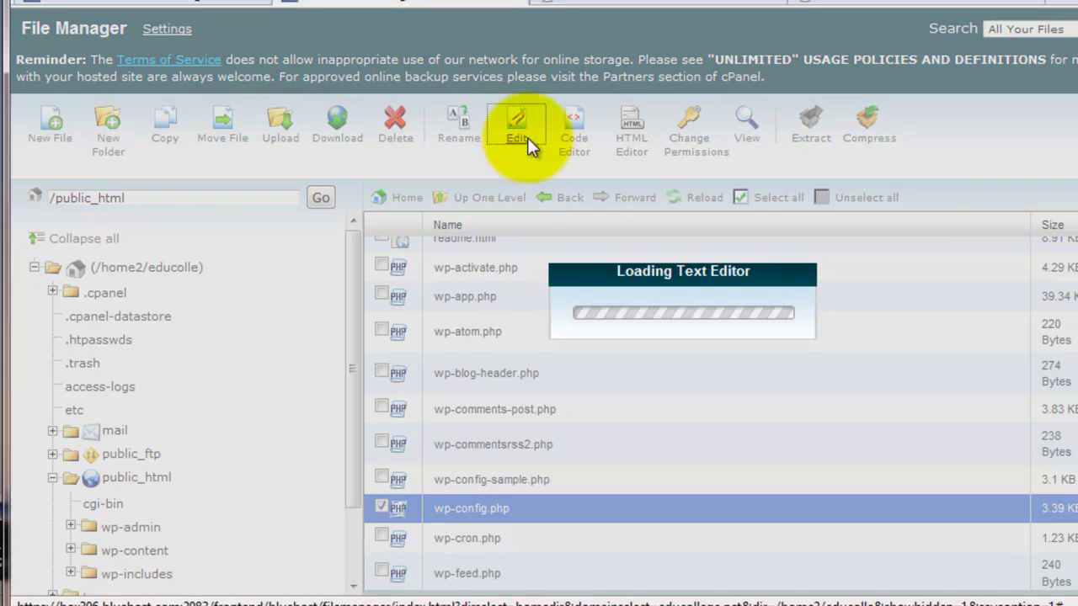
scroll(565, 361, "down", 1)
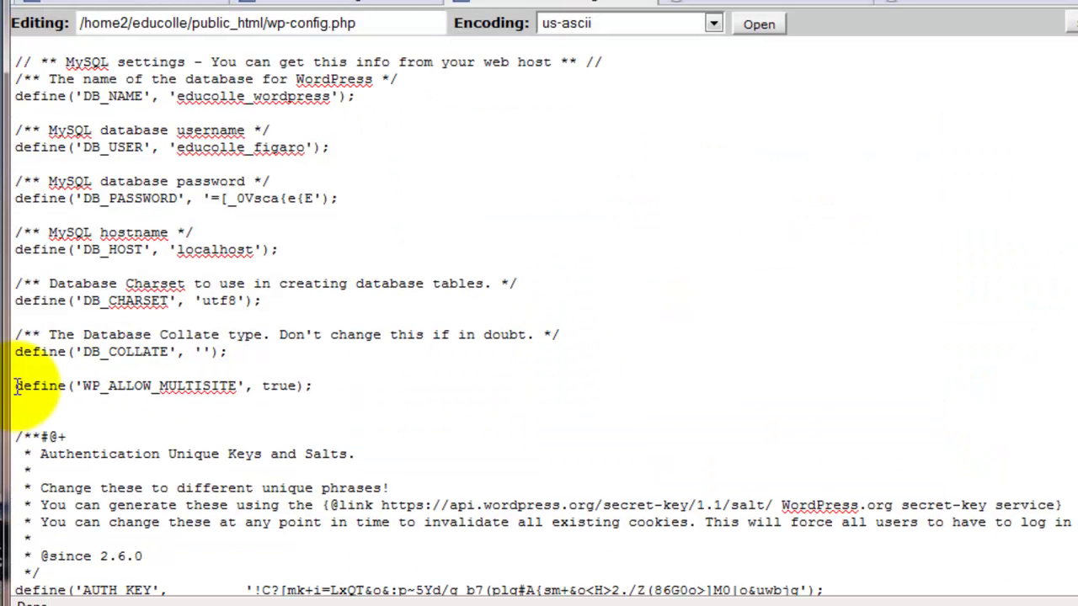
key("Return")
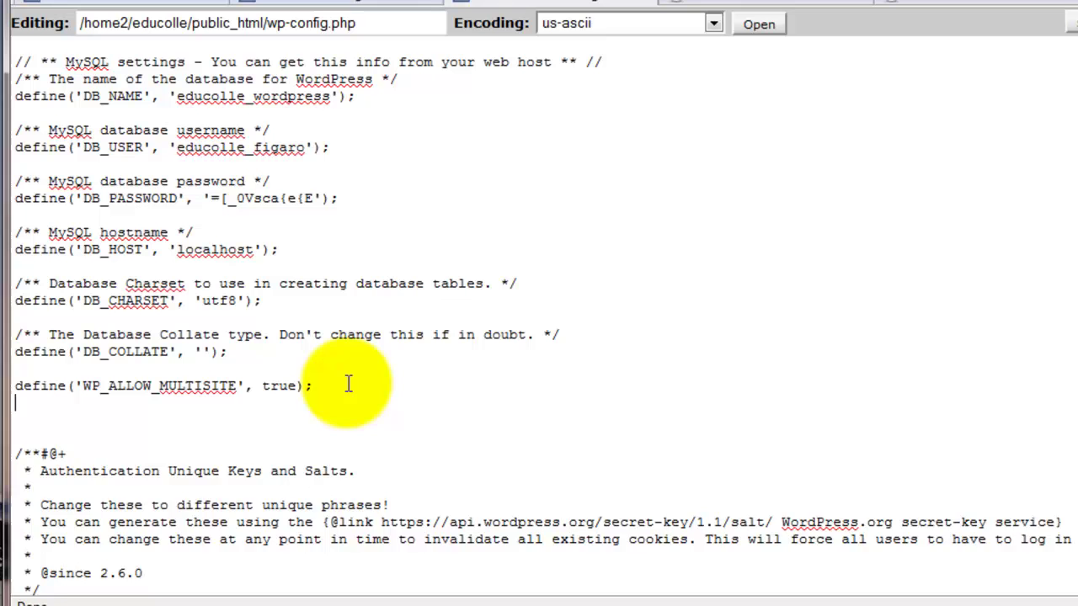
key("Return")
key("ctrl+v")
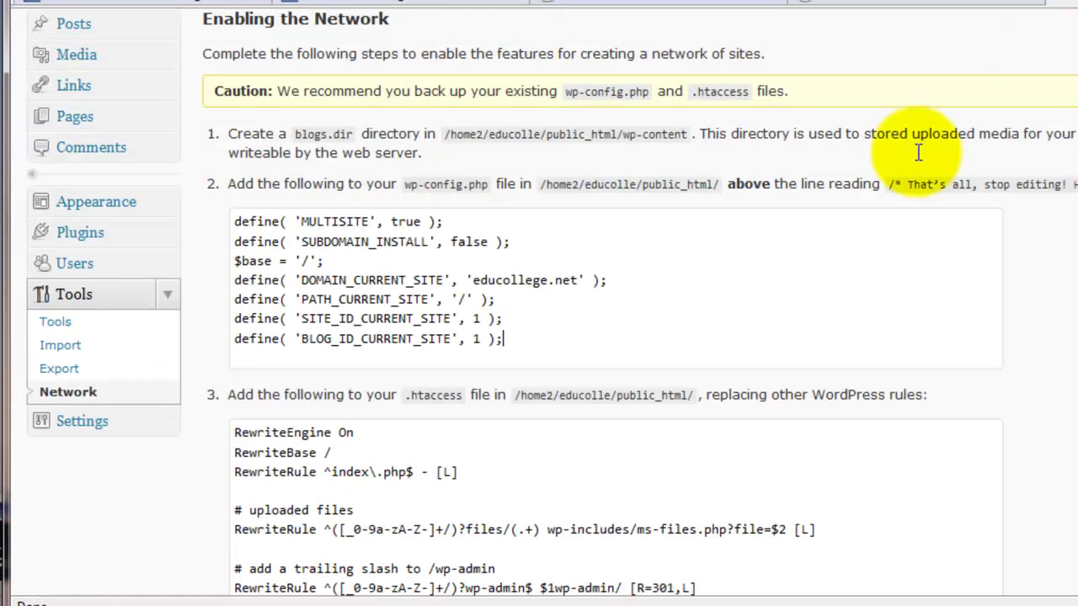
Copy the full RewriteEngine block of .htaccess rules from step 3 of the network setup page
scroll(637, 359, "down", 3)
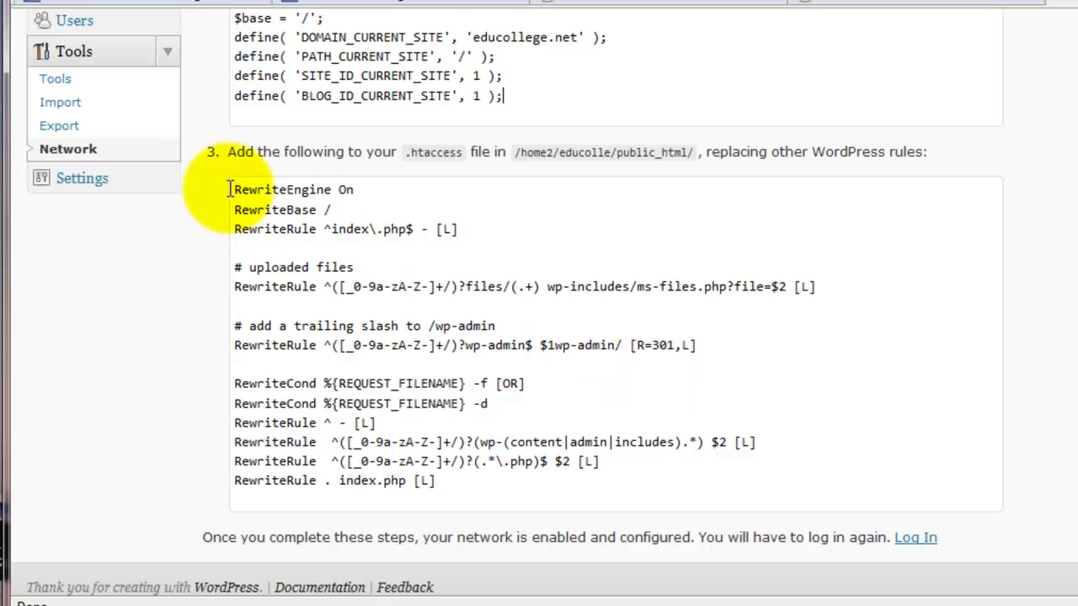
left_click_drag(233, 190, 534, 444)
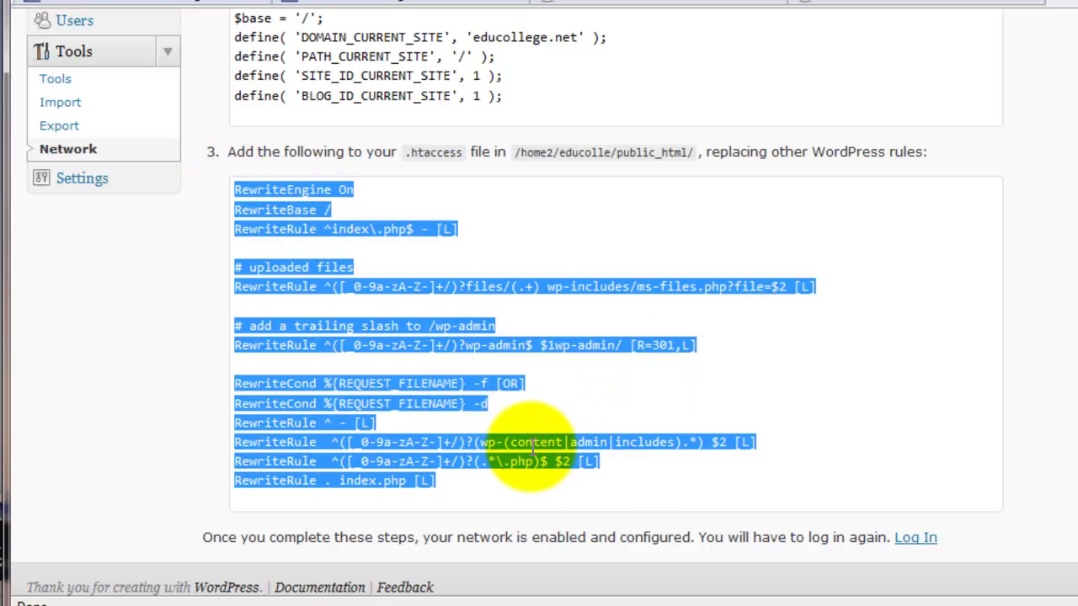
right_click(535, 450)
left_click(584, 513)
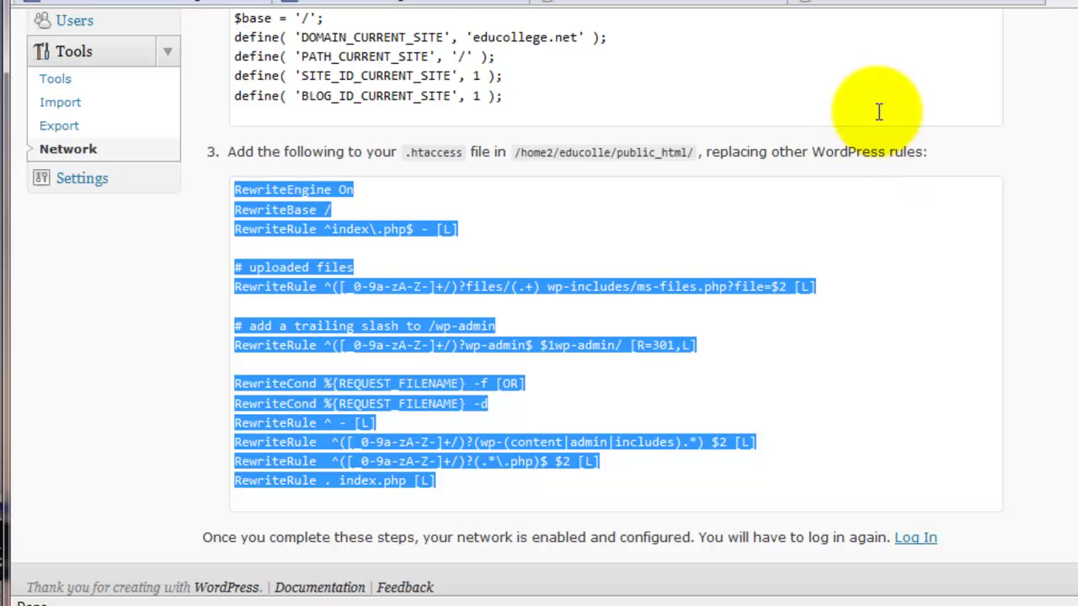
Edit .htaccess in File Manager and paste the multisite rules between # BEGIN WordPress and # END WordPress
left_click(438, 4)
scroll(469, 373, "down", 1)
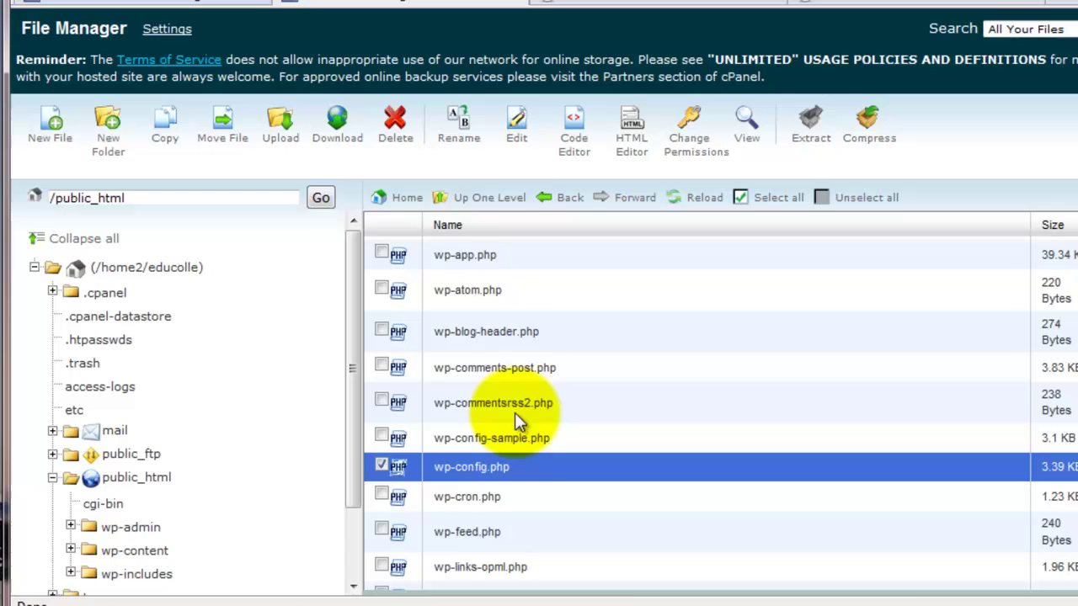
scroll(486, 344, "up", 2)
scroll(486, 343, "down", 1)
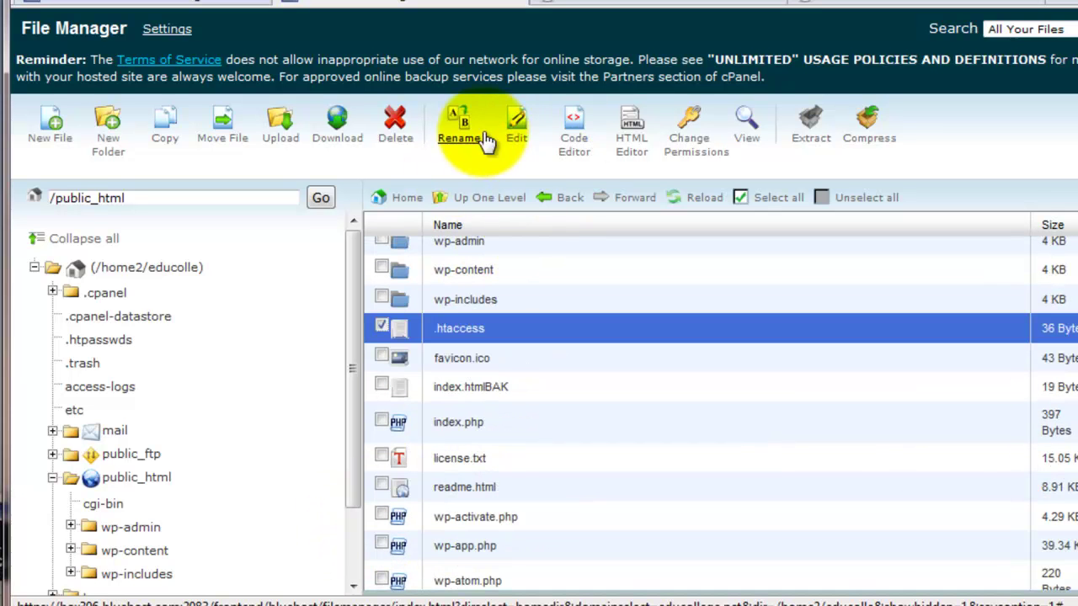
left_click(518, 118)
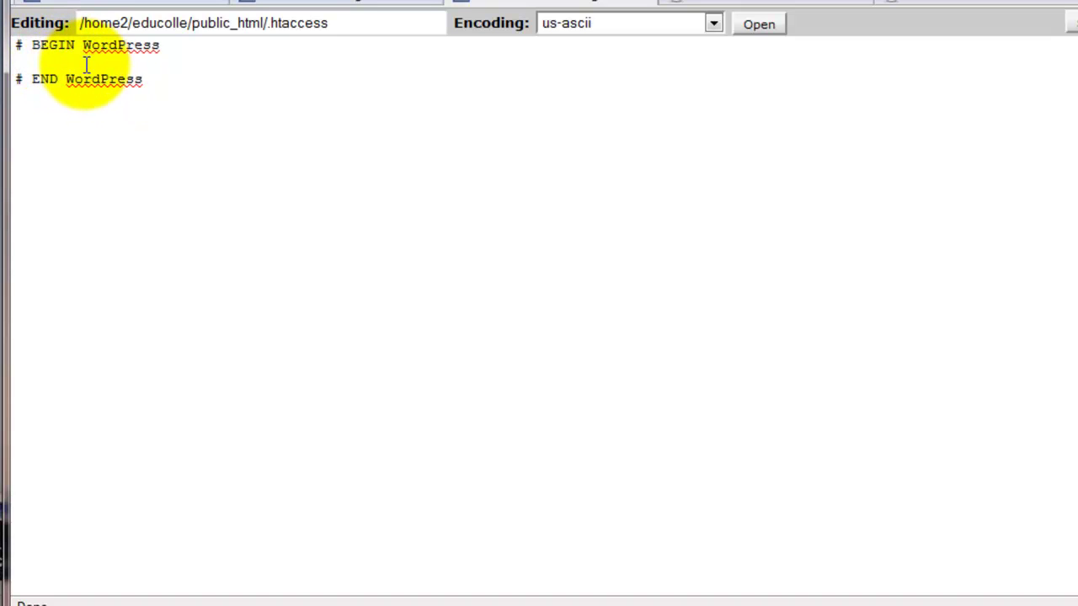
key("ctrl+v")
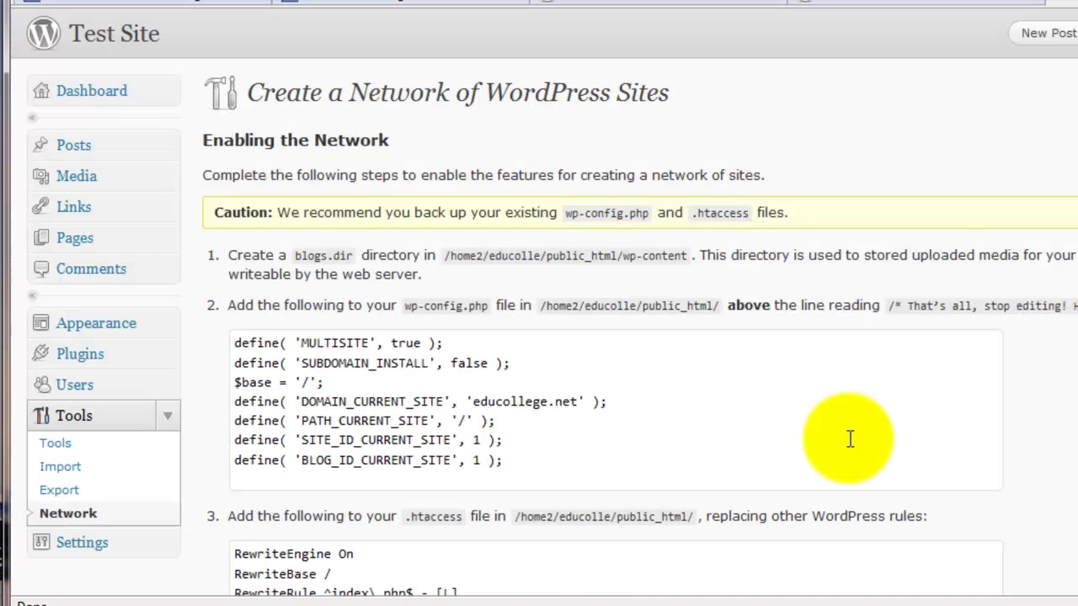
Go to the Test Site homepage and log back in to reach the Network Admin page
scroll(848, 441, "down", 3)
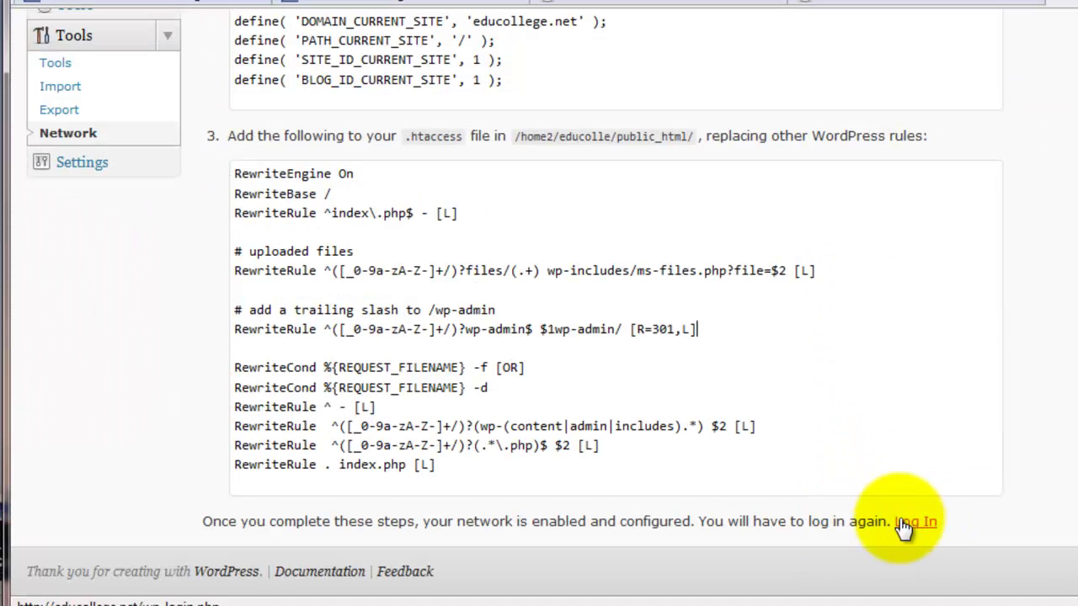
scroll(952, 480, "up", 5)
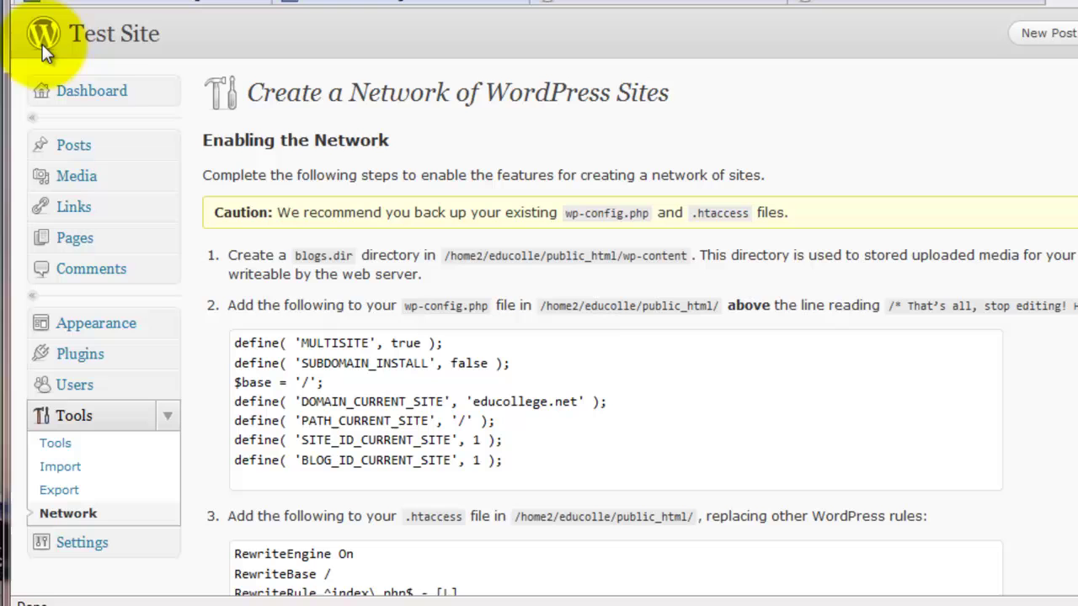
left_click(116, 40)
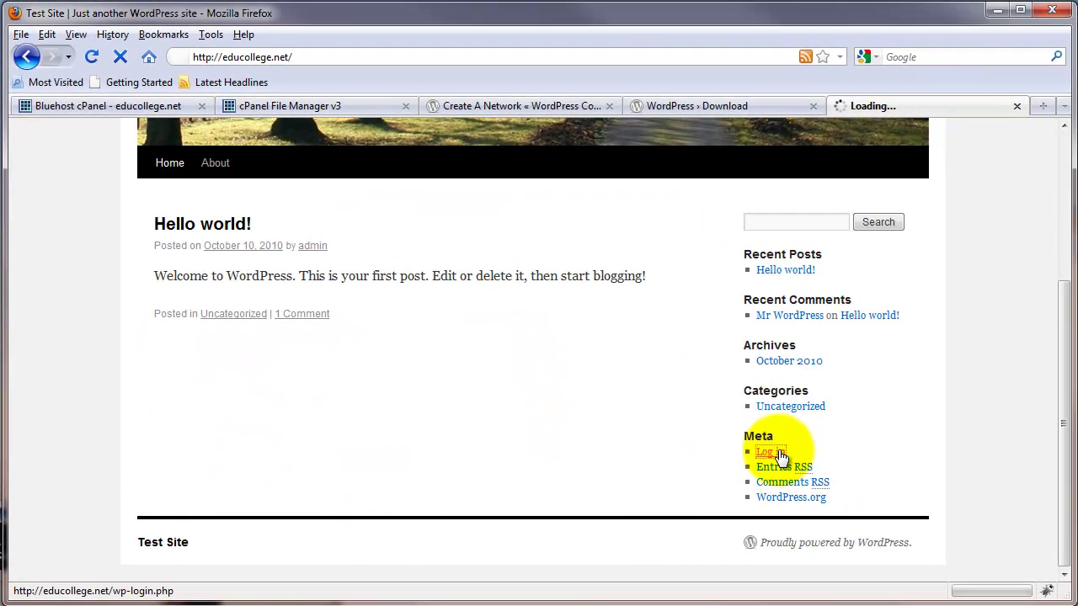
left_click(535, 325)
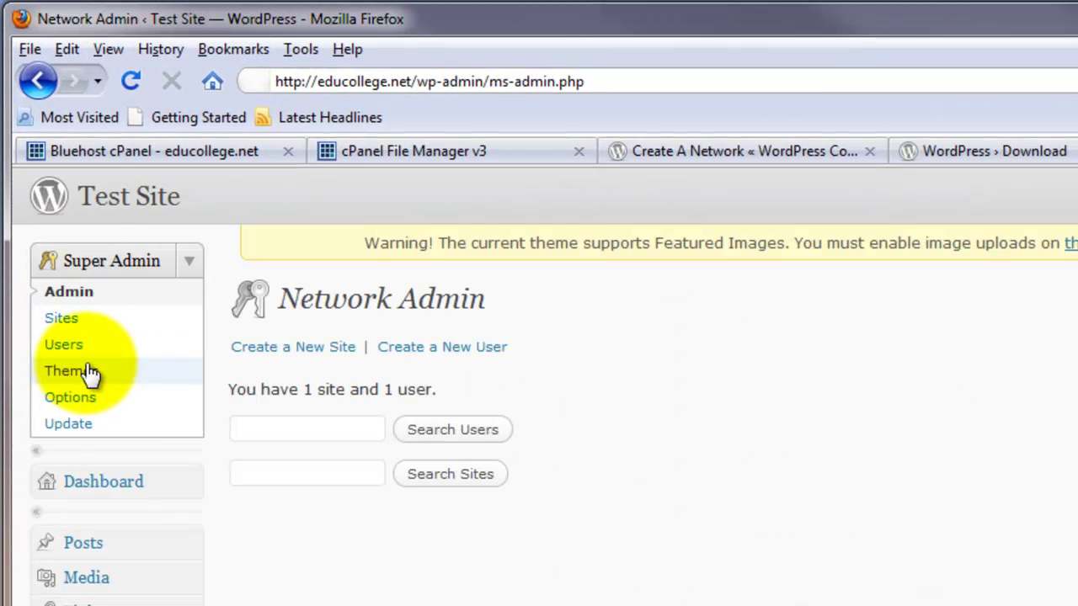
Return to the Create A Network Codex guide at Step 5's blogs.dir instructions
left_click(749, 152)
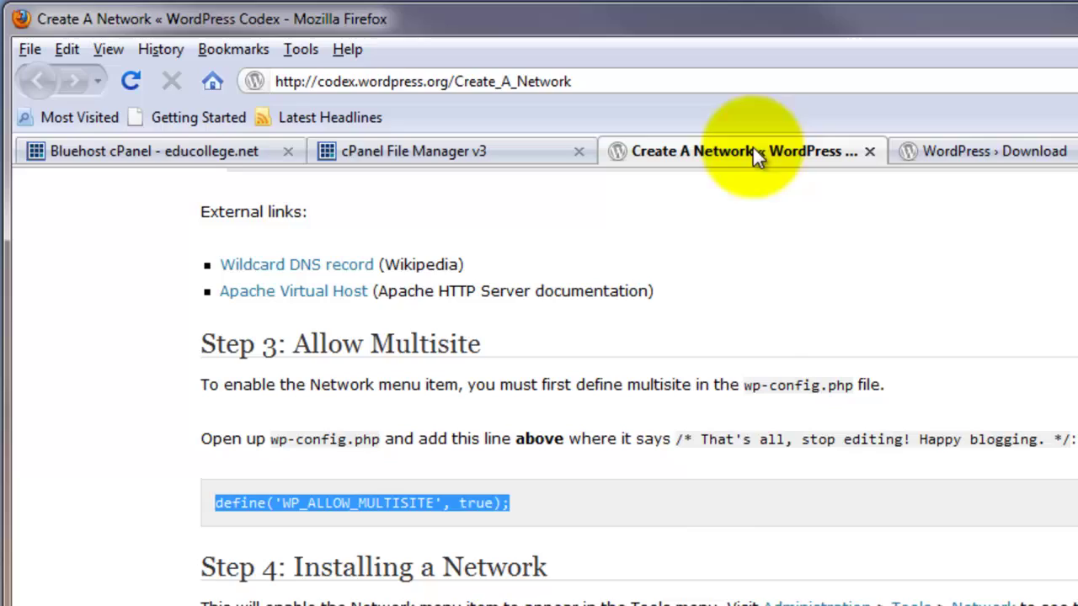
scroll(758, 555, "down", 15)
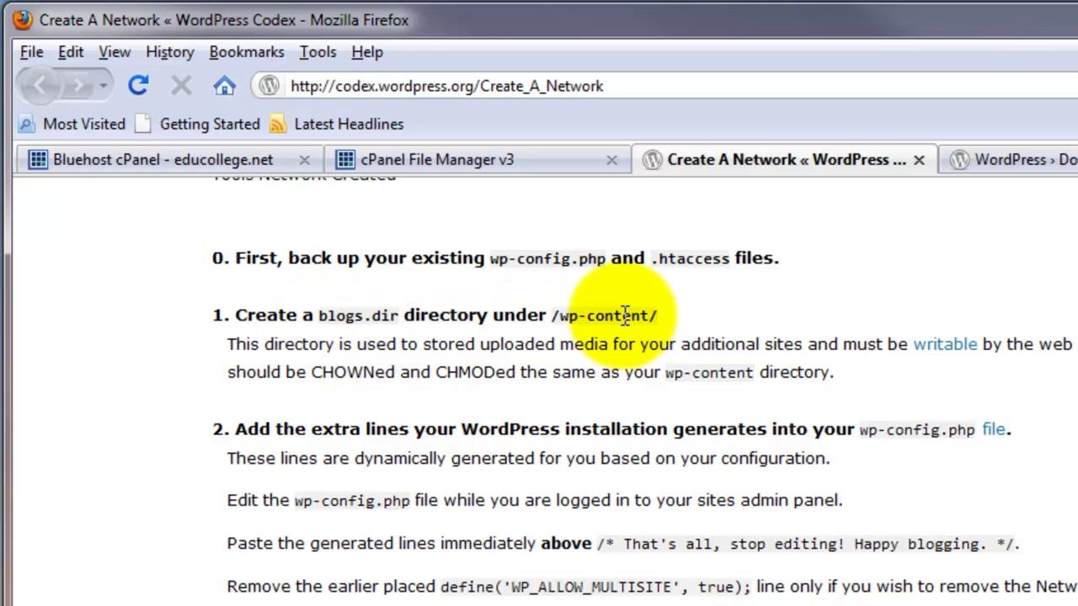
Inside /public_html/wp-content, create a new folder named blogs.dir
left_click(464, 157)
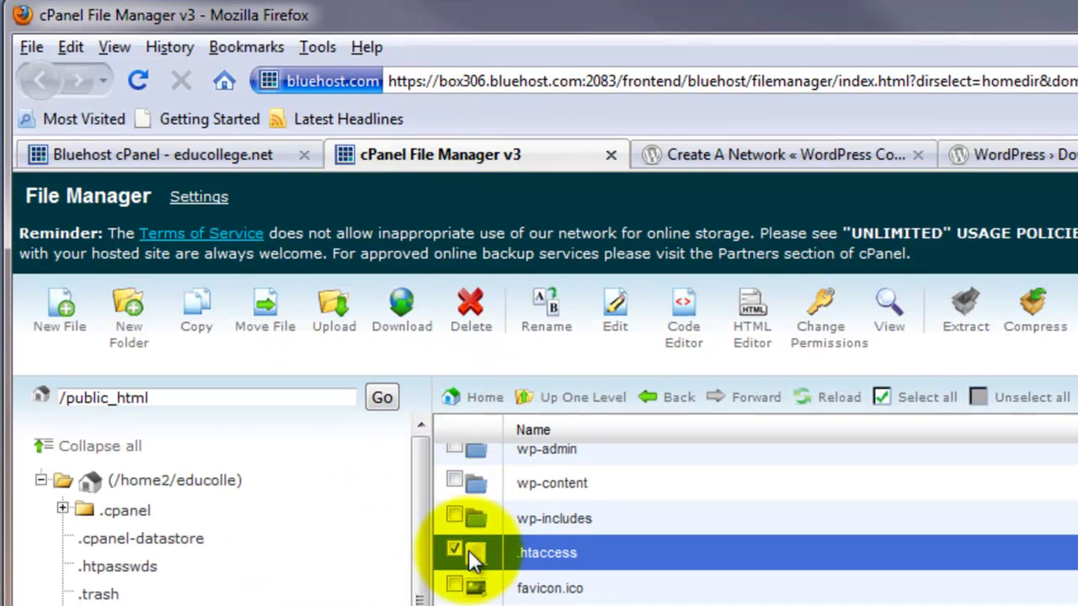
left_click(453, 549)
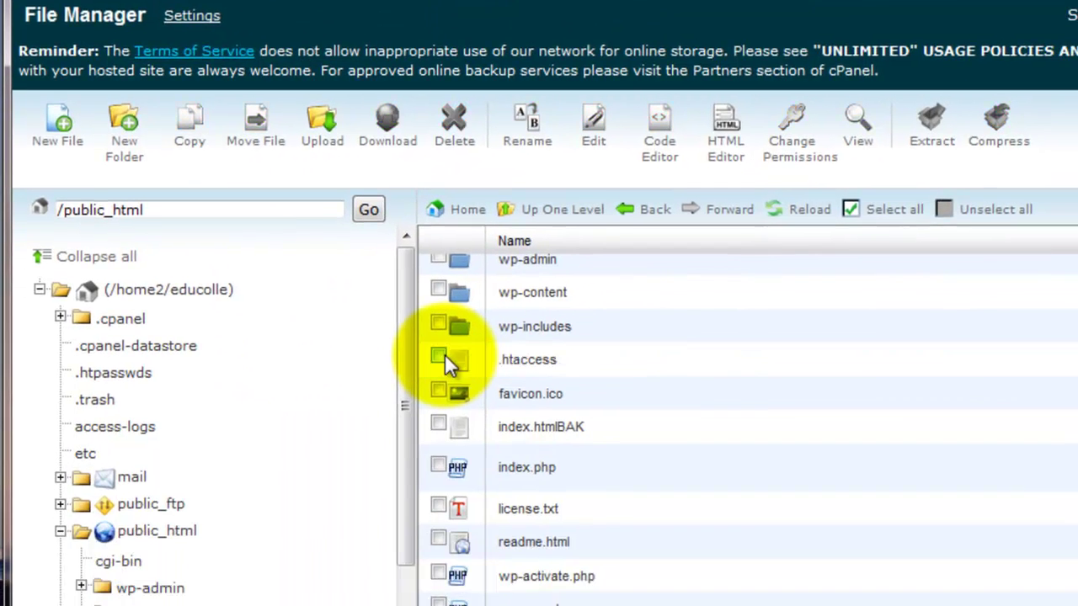
scroll(521, 362, "up", 1)
left_click(522, 339)
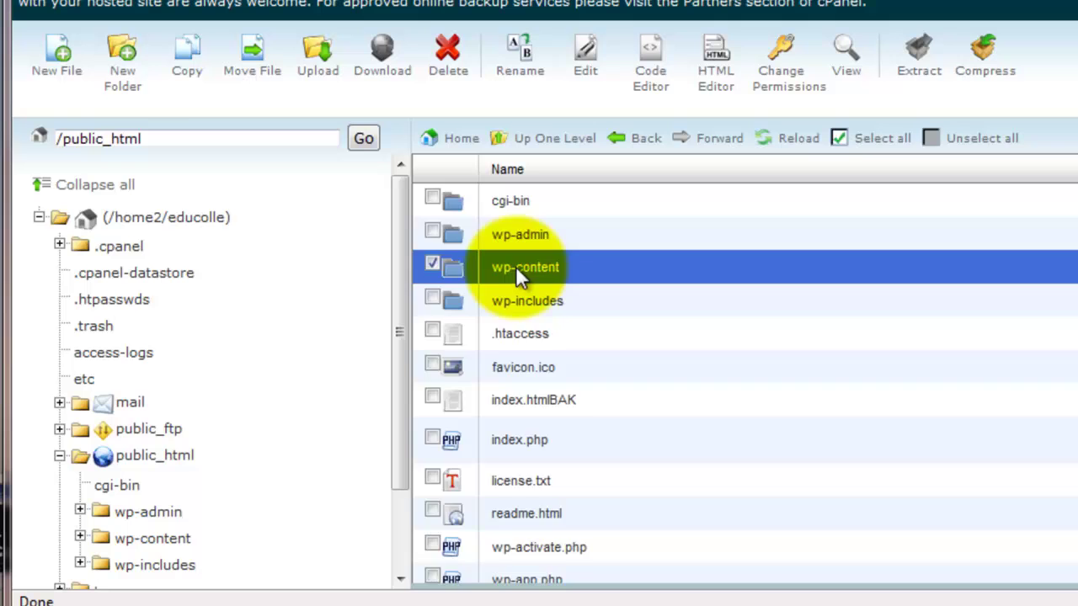
double_click(515, 266)
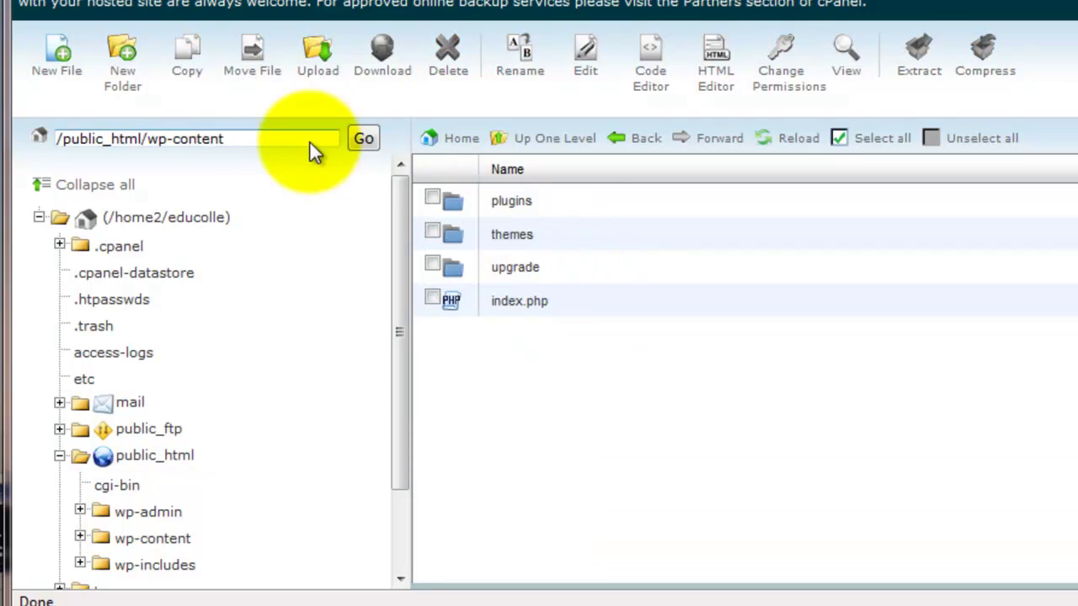
left_click(134, 82)
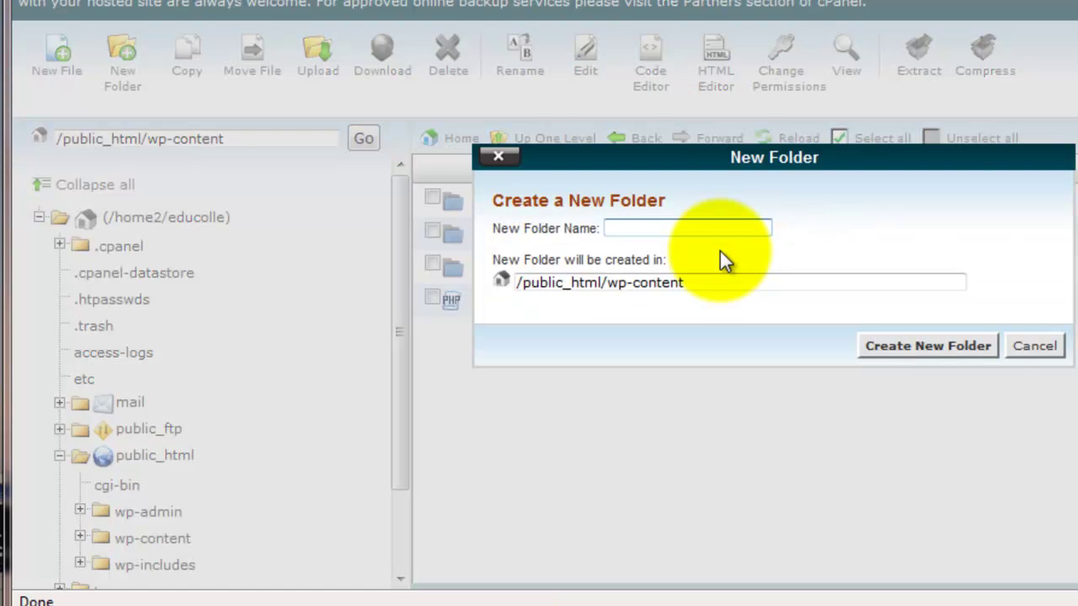
type("blogs.dir")
left_click(935, 350)
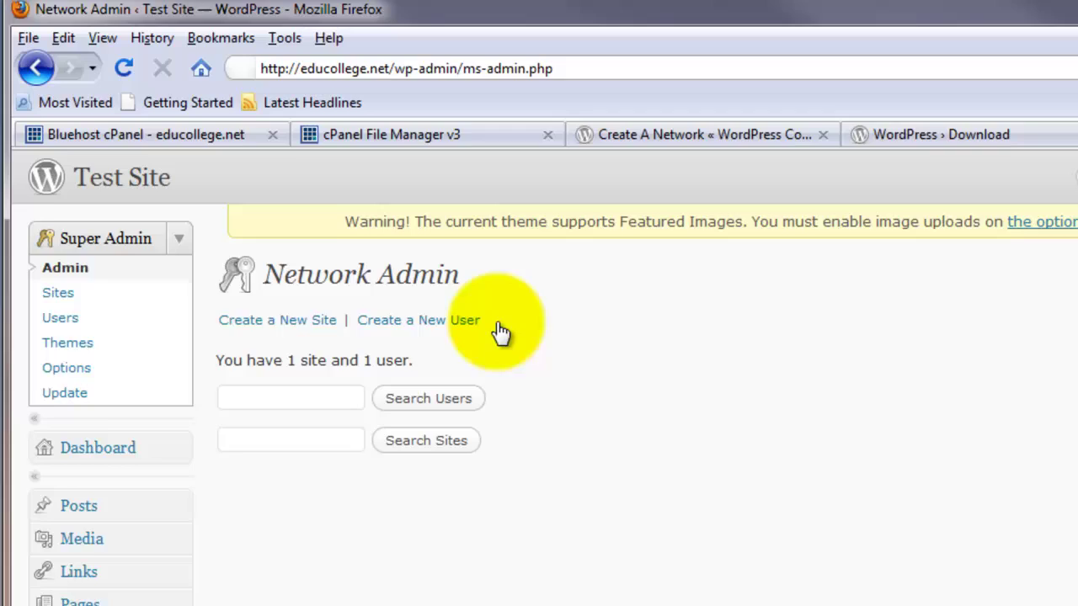
View the Test Site front page, then use Site Admin under Meta to open the Dashboard
left_click(86, 237)
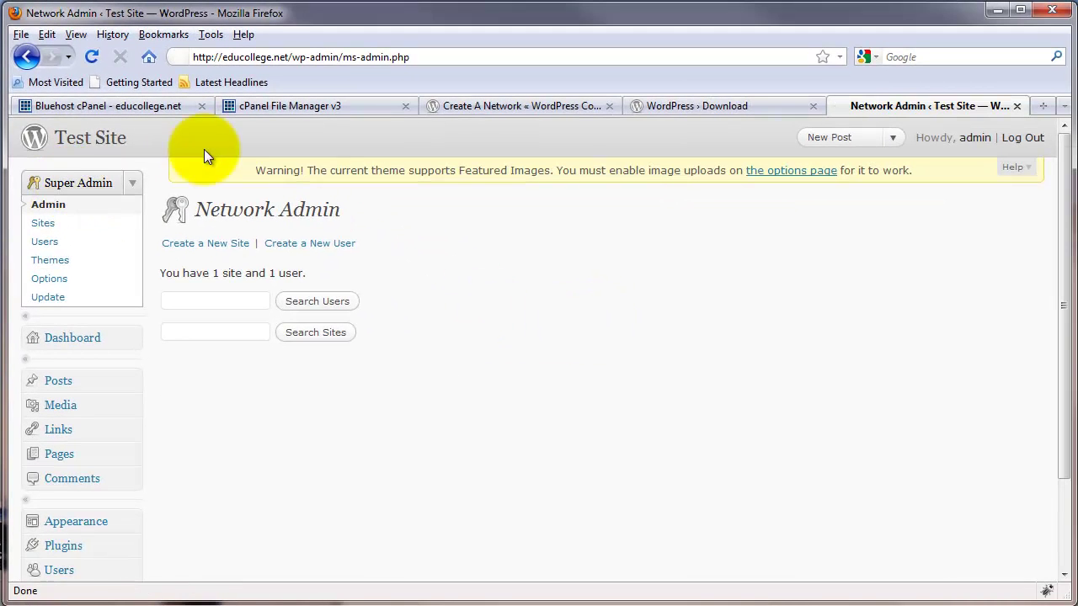
left_click(90, 138)
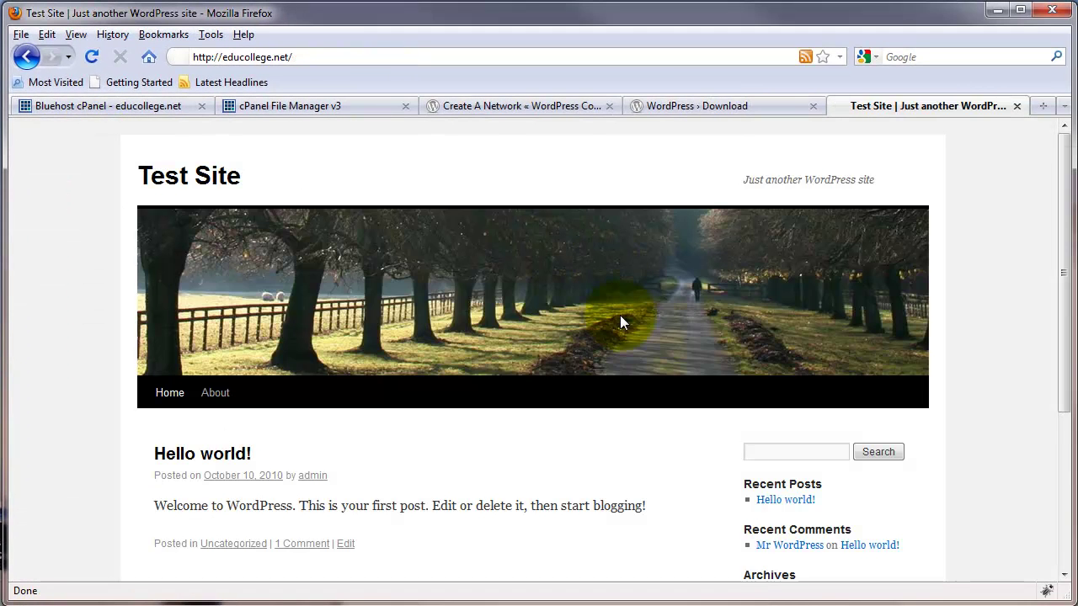
scroll(675, 391, "down", 5)
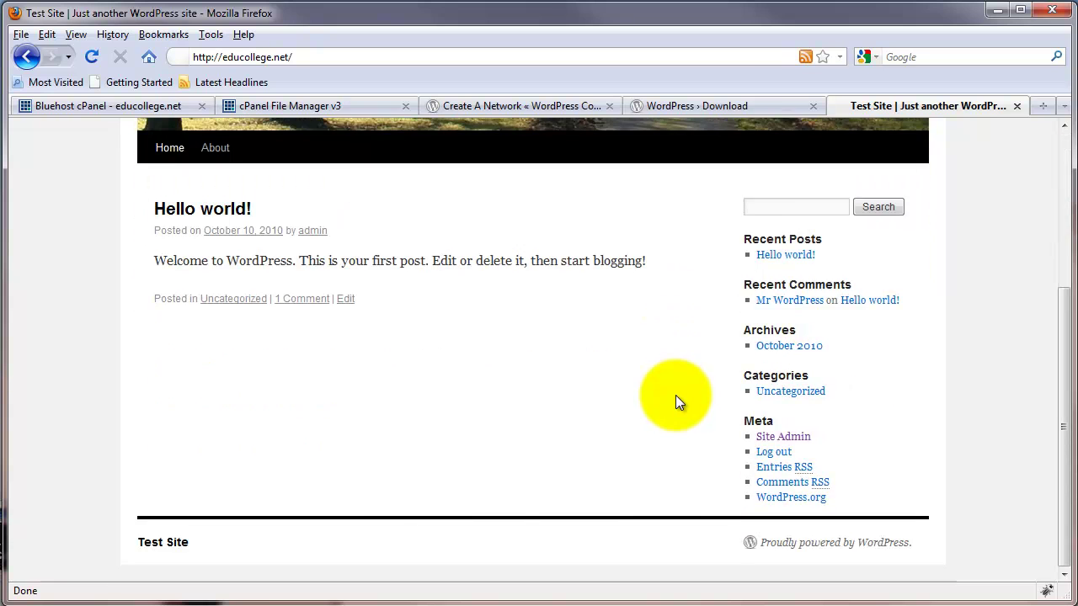
scroll(675, 395, "up", 5)
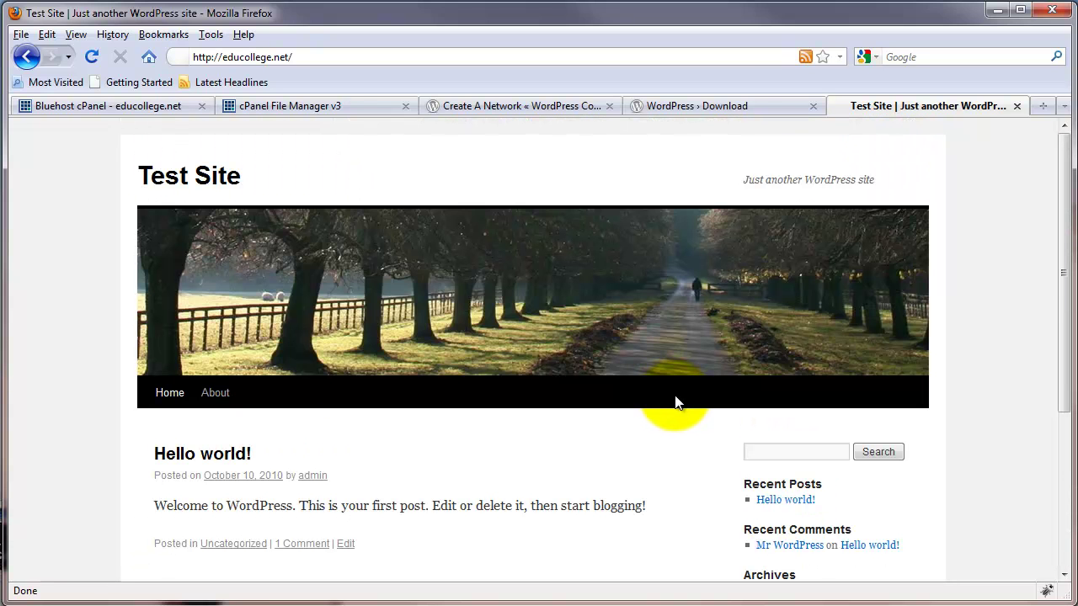
scroll(674, 402, "down", 5)
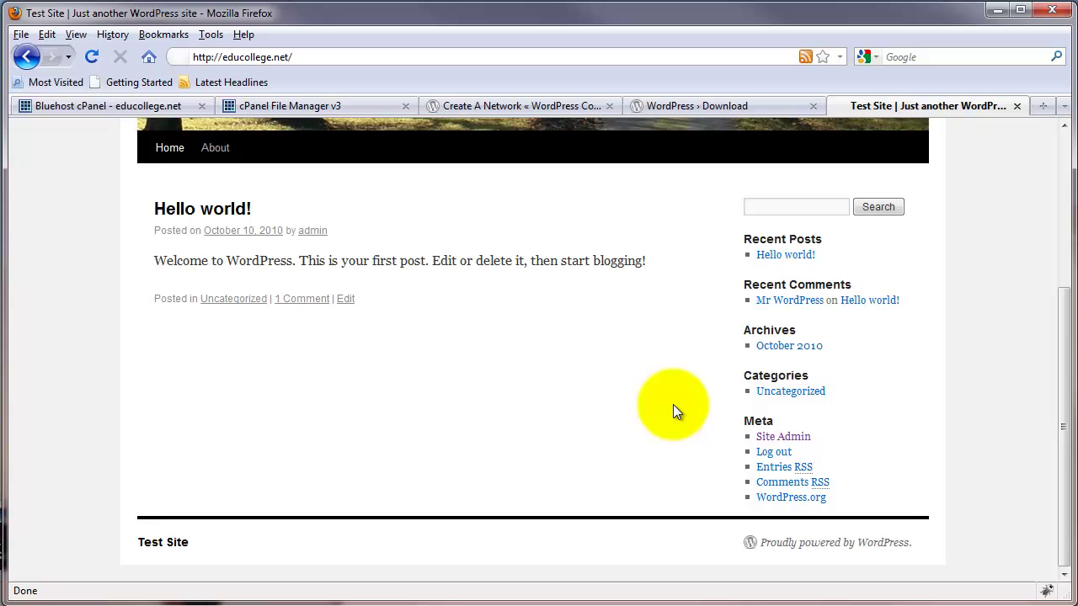
scroll(672, 404, "up", 5)
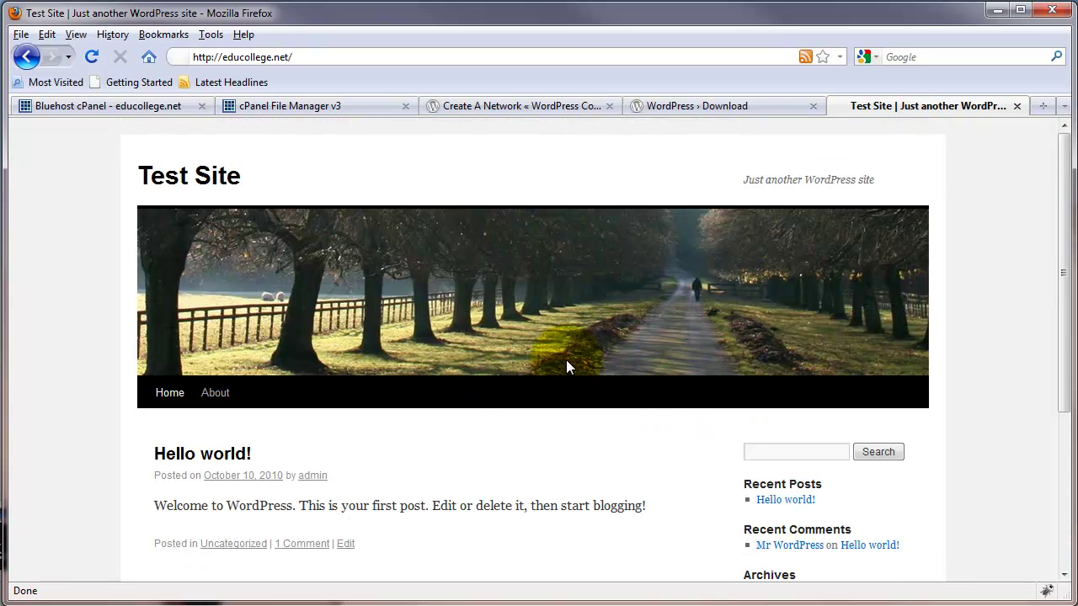
scroll(598, 406, "down", 5)
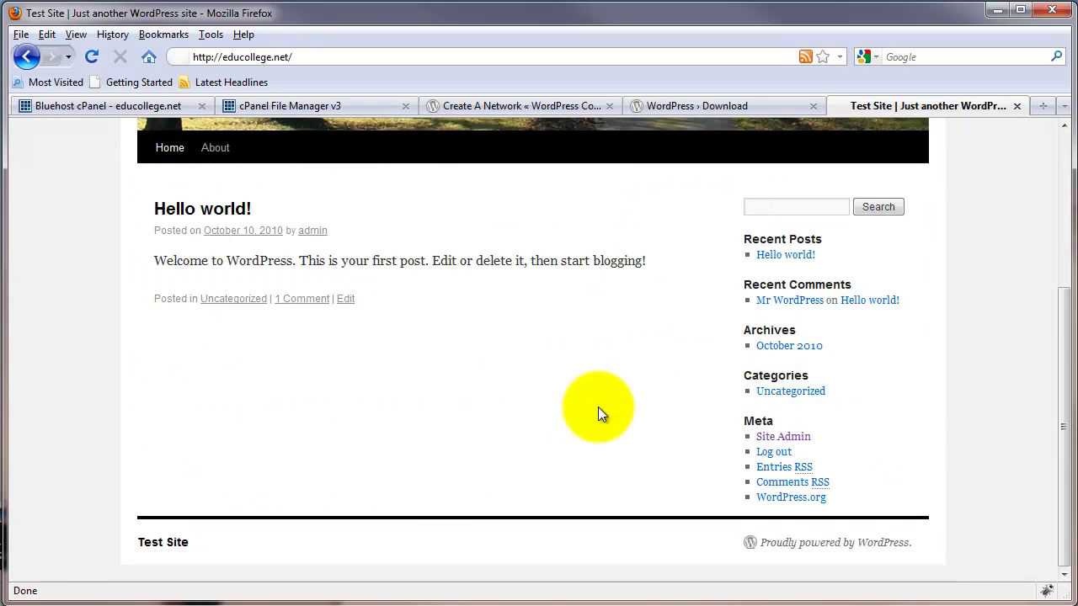
left_click(783, 437)
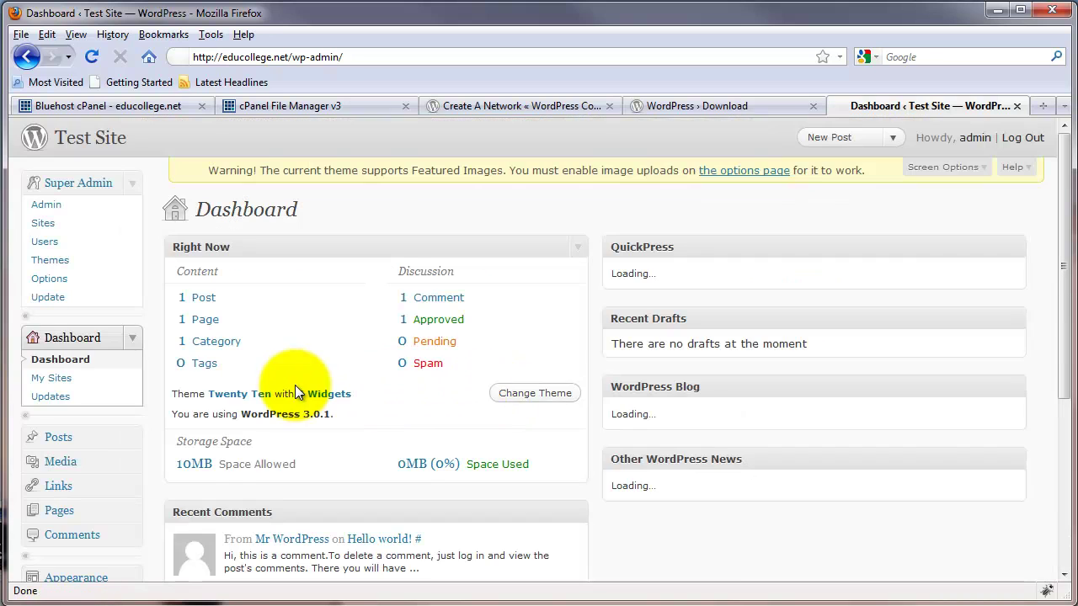
scroll(252, 387, "down", 2)
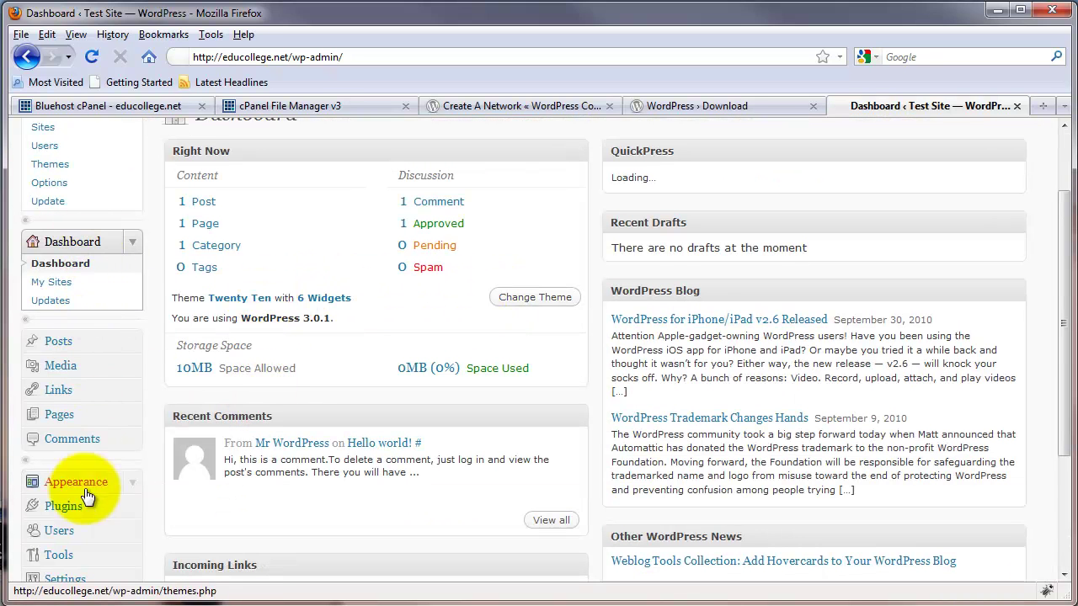
scroll(475, 355, "up", 2)
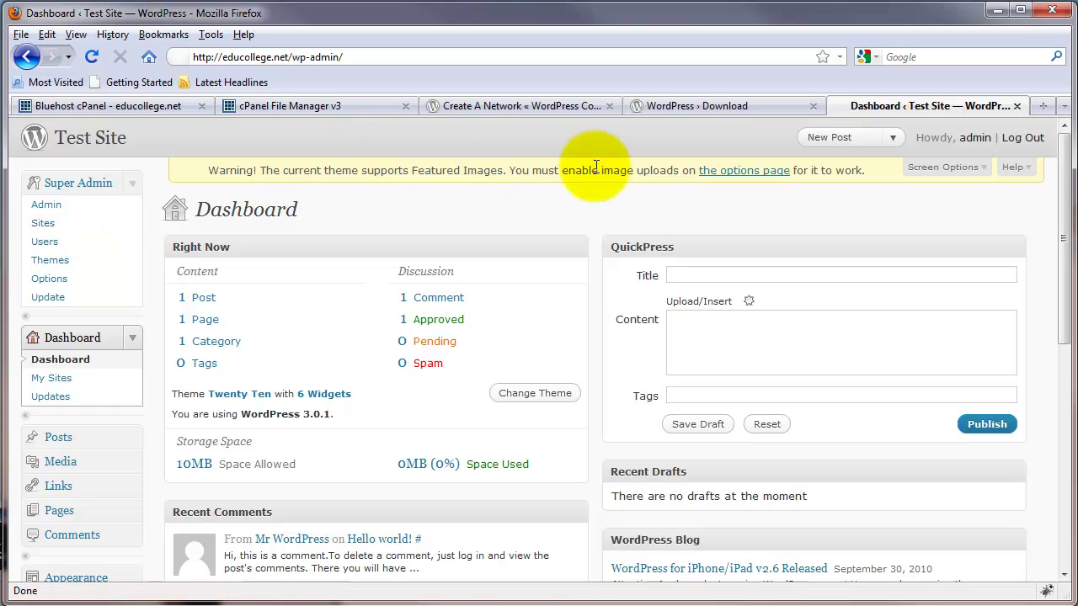
Tick Images under Media upload buttons in Network Options and save the change
left_click(748, 177)
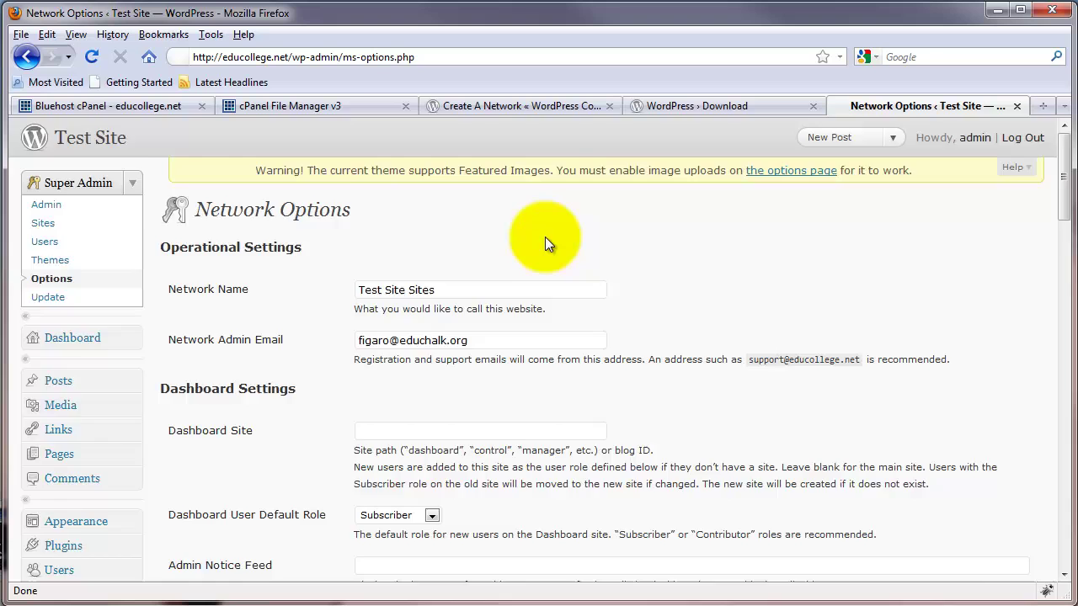
scroll(544, 240, "down", 20)
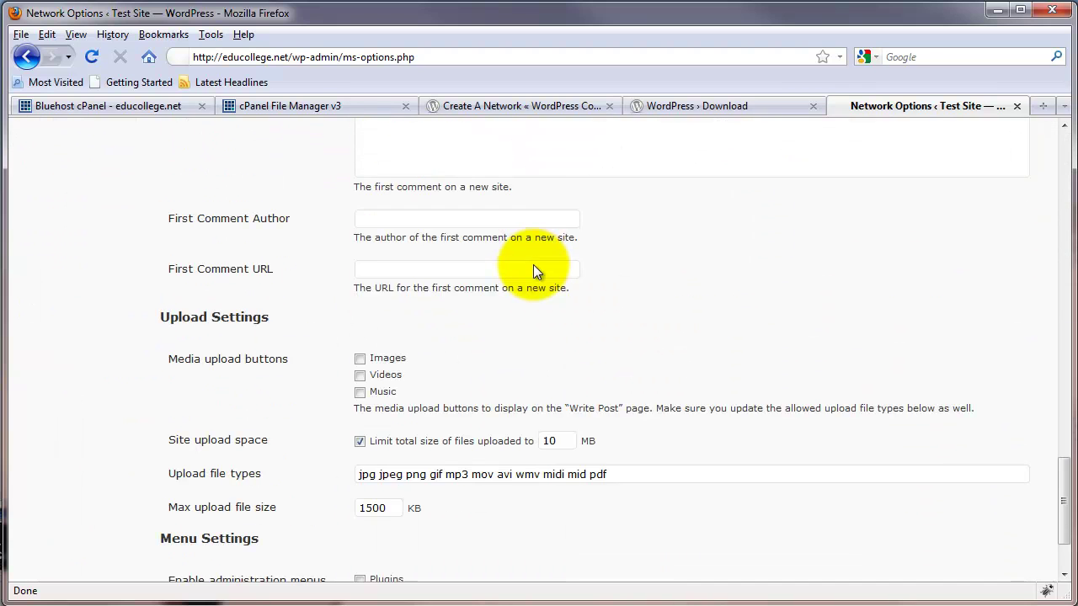
scroll(533, 271, "down", 2)
left_click(367, 252)
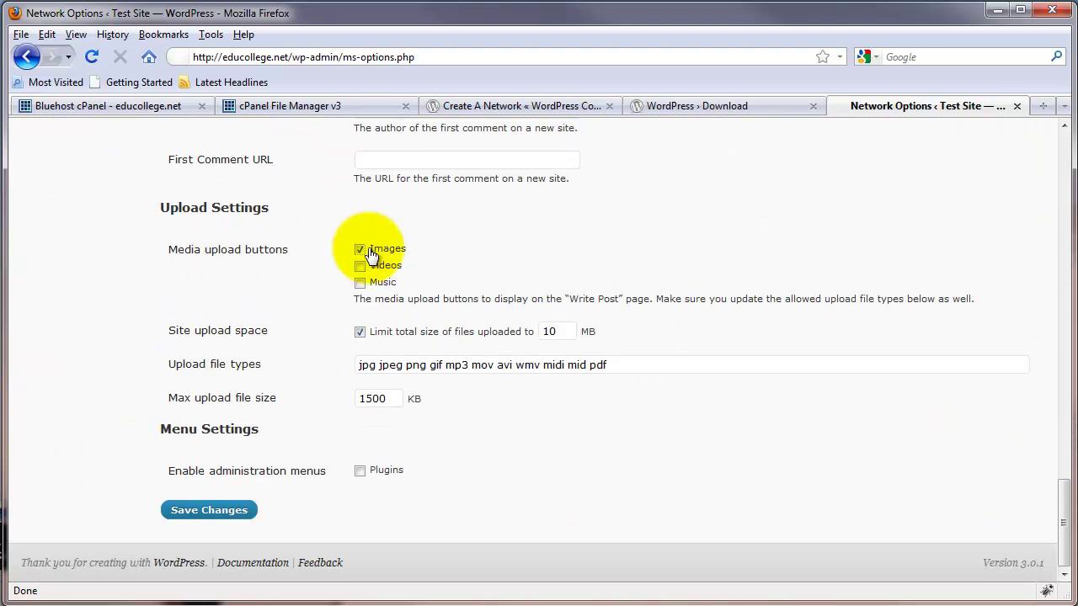
left_click(228, 510)
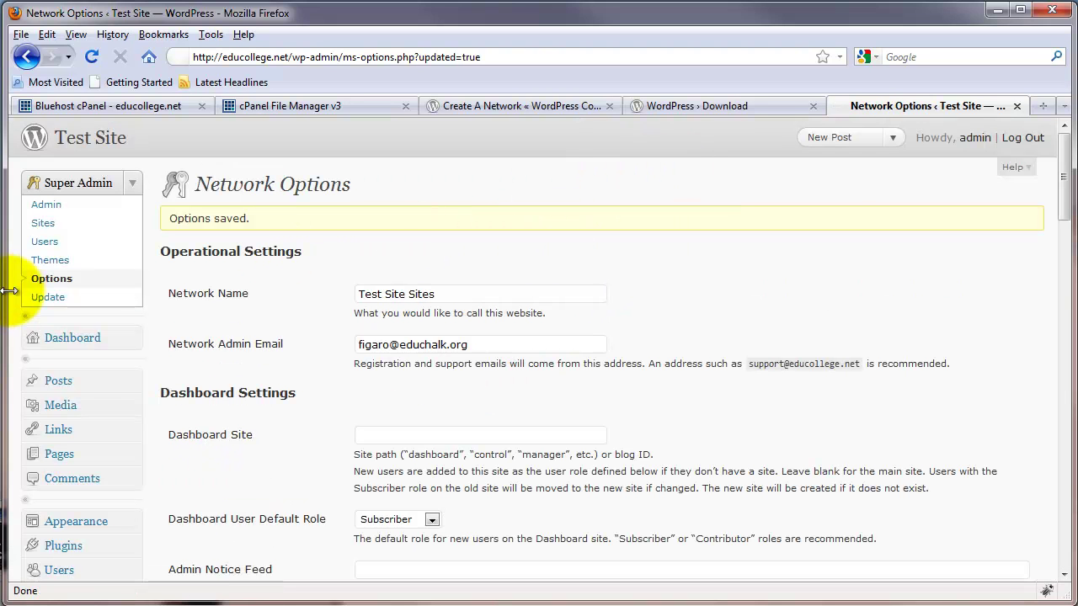
left_click(52, 279)
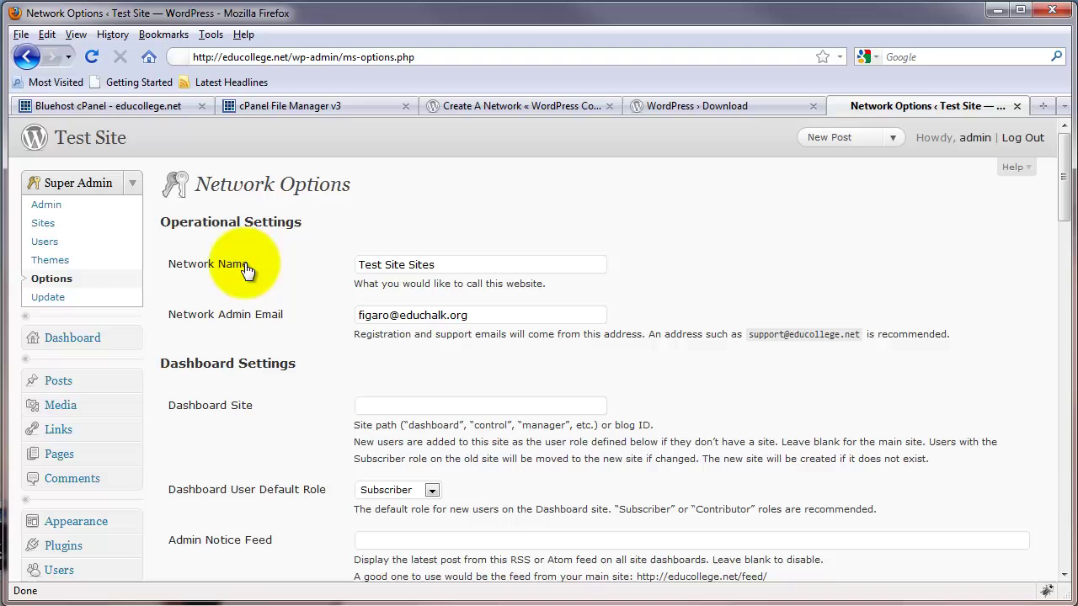
scroll(428, 312, "down", 13)
scroll(429, 312, "up", 11)
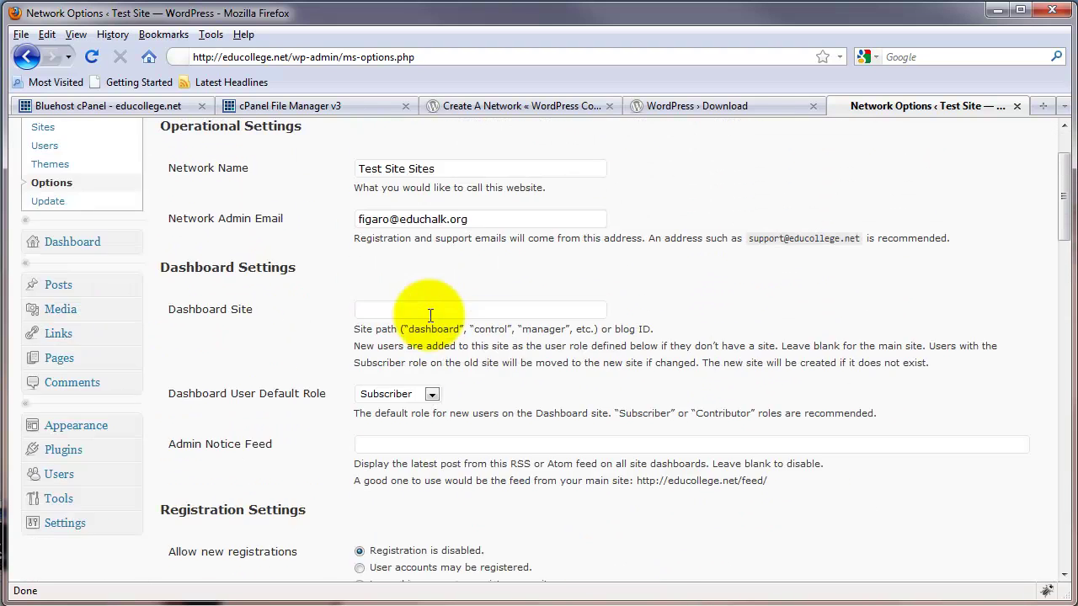
scroll(428, 312, "up", 2)
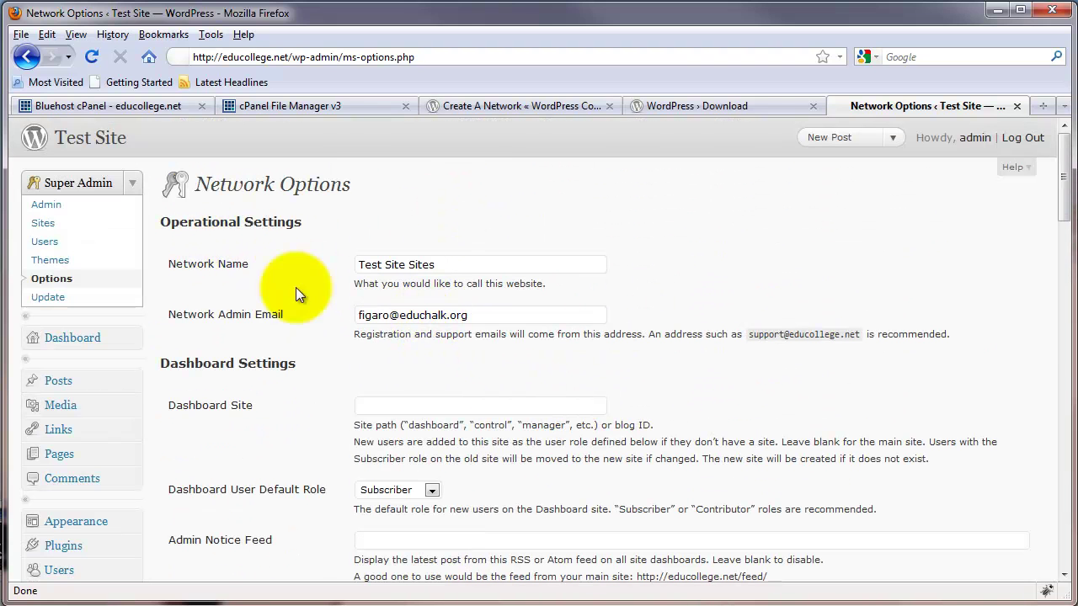
Add a site with address johnny, title 'Johnny's Blog', and the site admin's e-mail
left_click(44, 229)
scroll(425, 324, "down", 2)
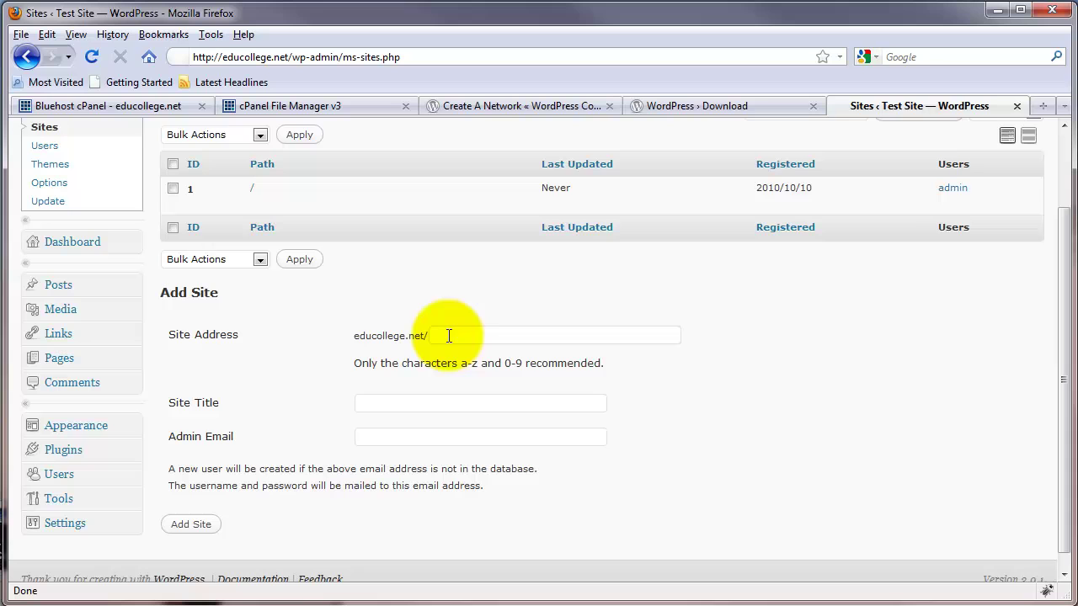
left_click(471, 312)
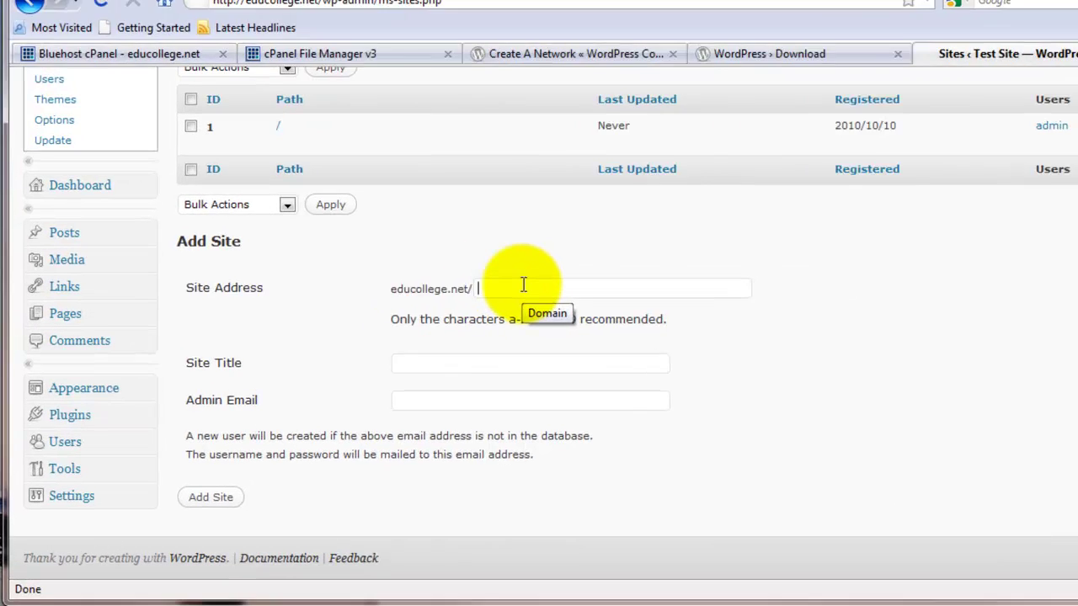
type("johnny")
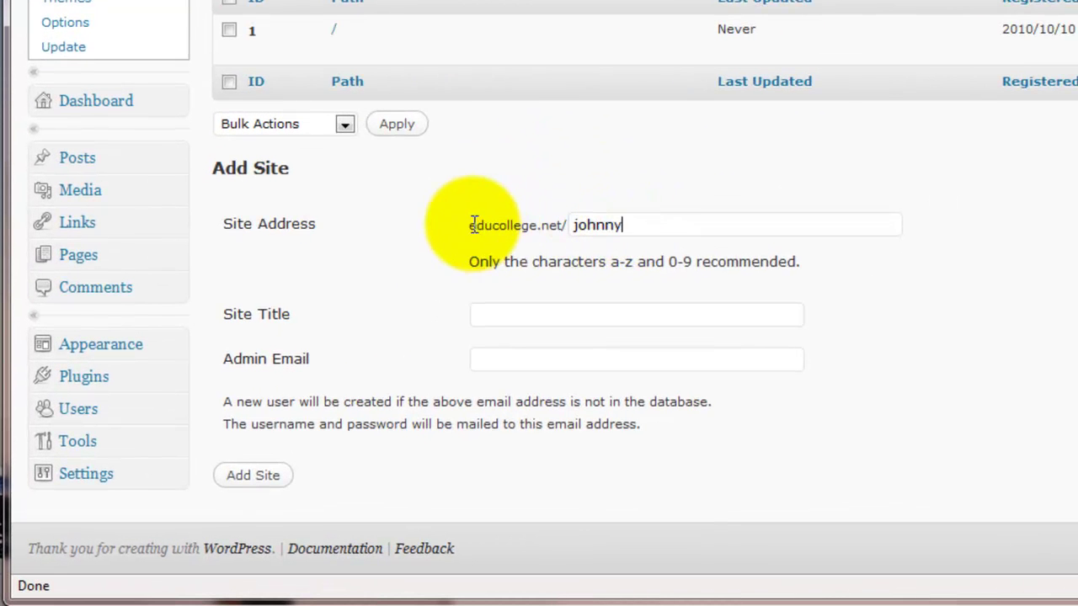
left_click(576, 313)
type("Johnny's Blog")
key("Tab")
key("Tab")
key("Return")
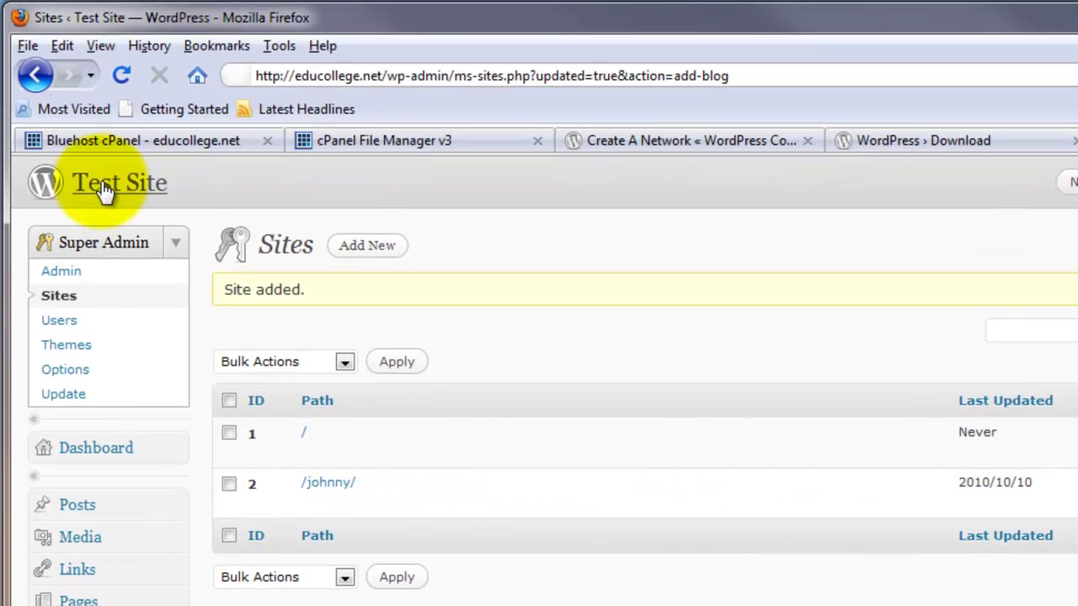
Load educollege.net/johnny in the address bar to view Johnny's Blog and its Hello world! post
left_click(104, 191)
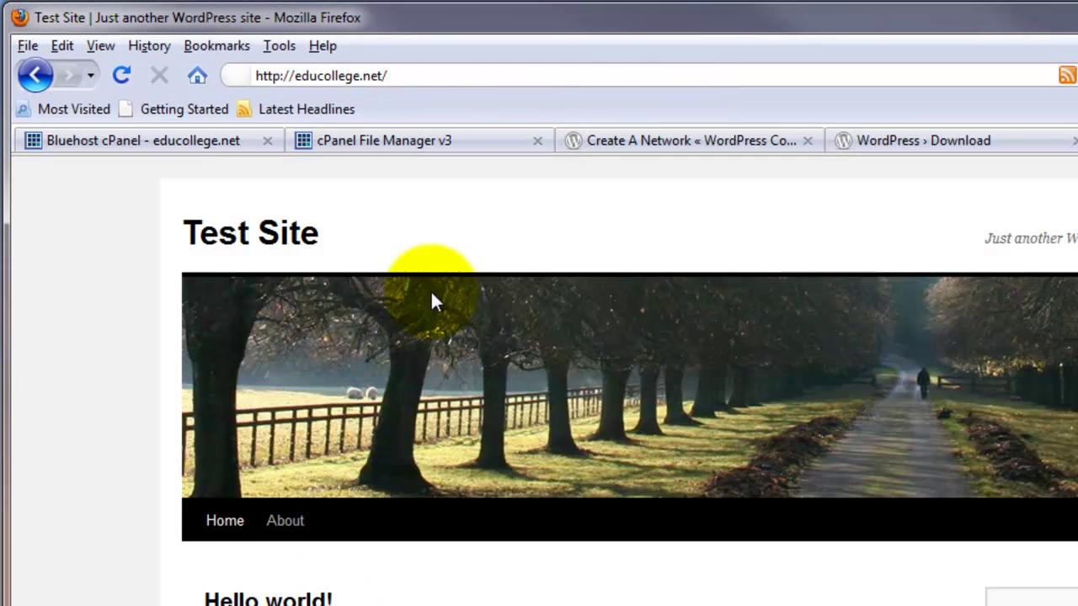
scroll(351, 531, "down", 4)
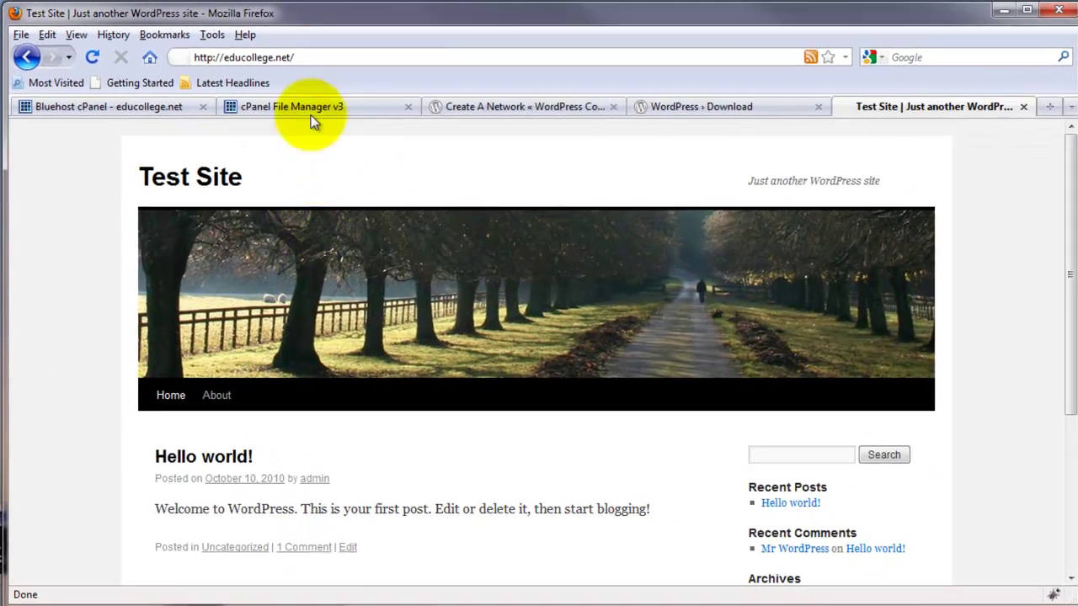
left_click(431, 74)
left_click(325, 54)
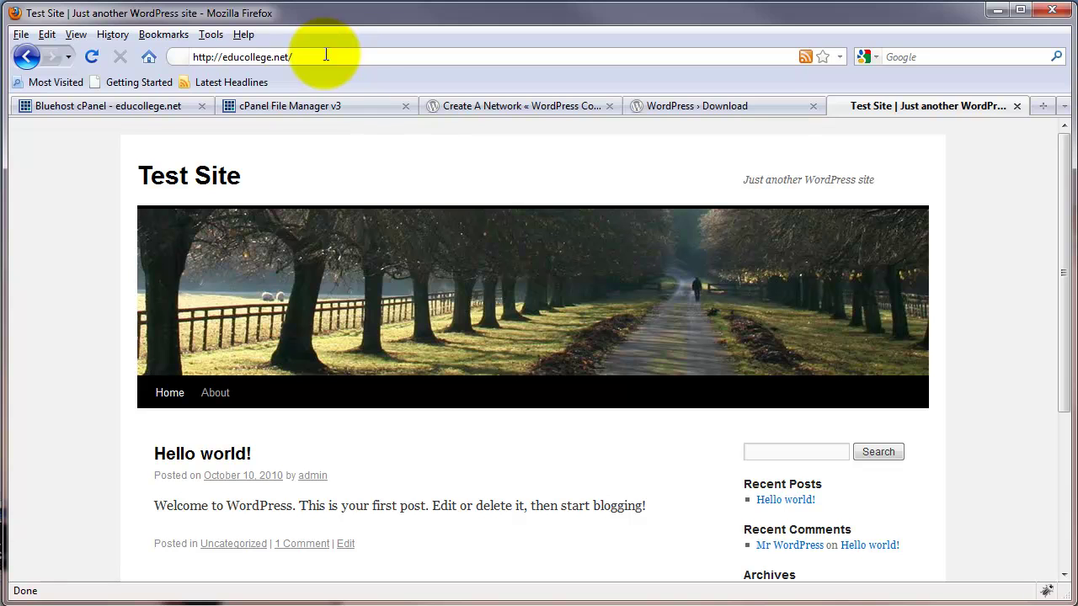
type("johnny/")
key("Return")
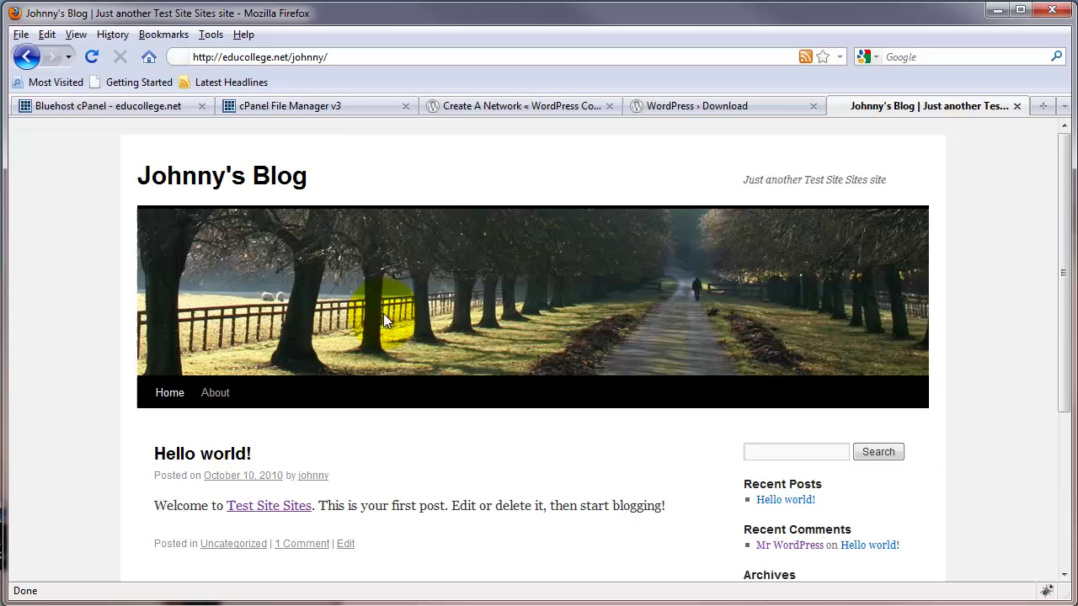
scroll(436, 402, "down", 6)
scroll(438, 405, "up", 6)
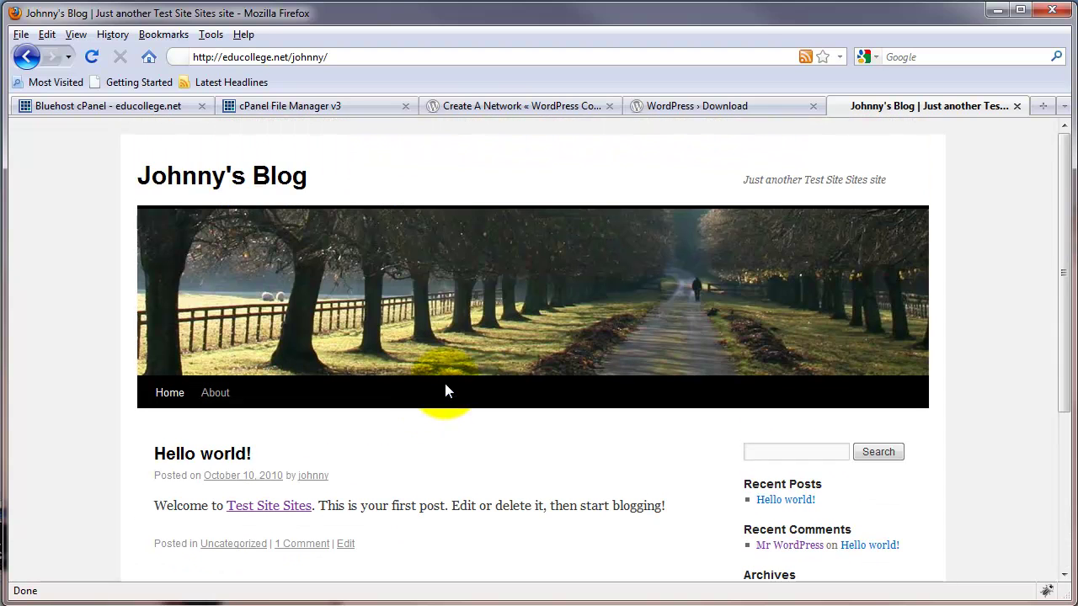